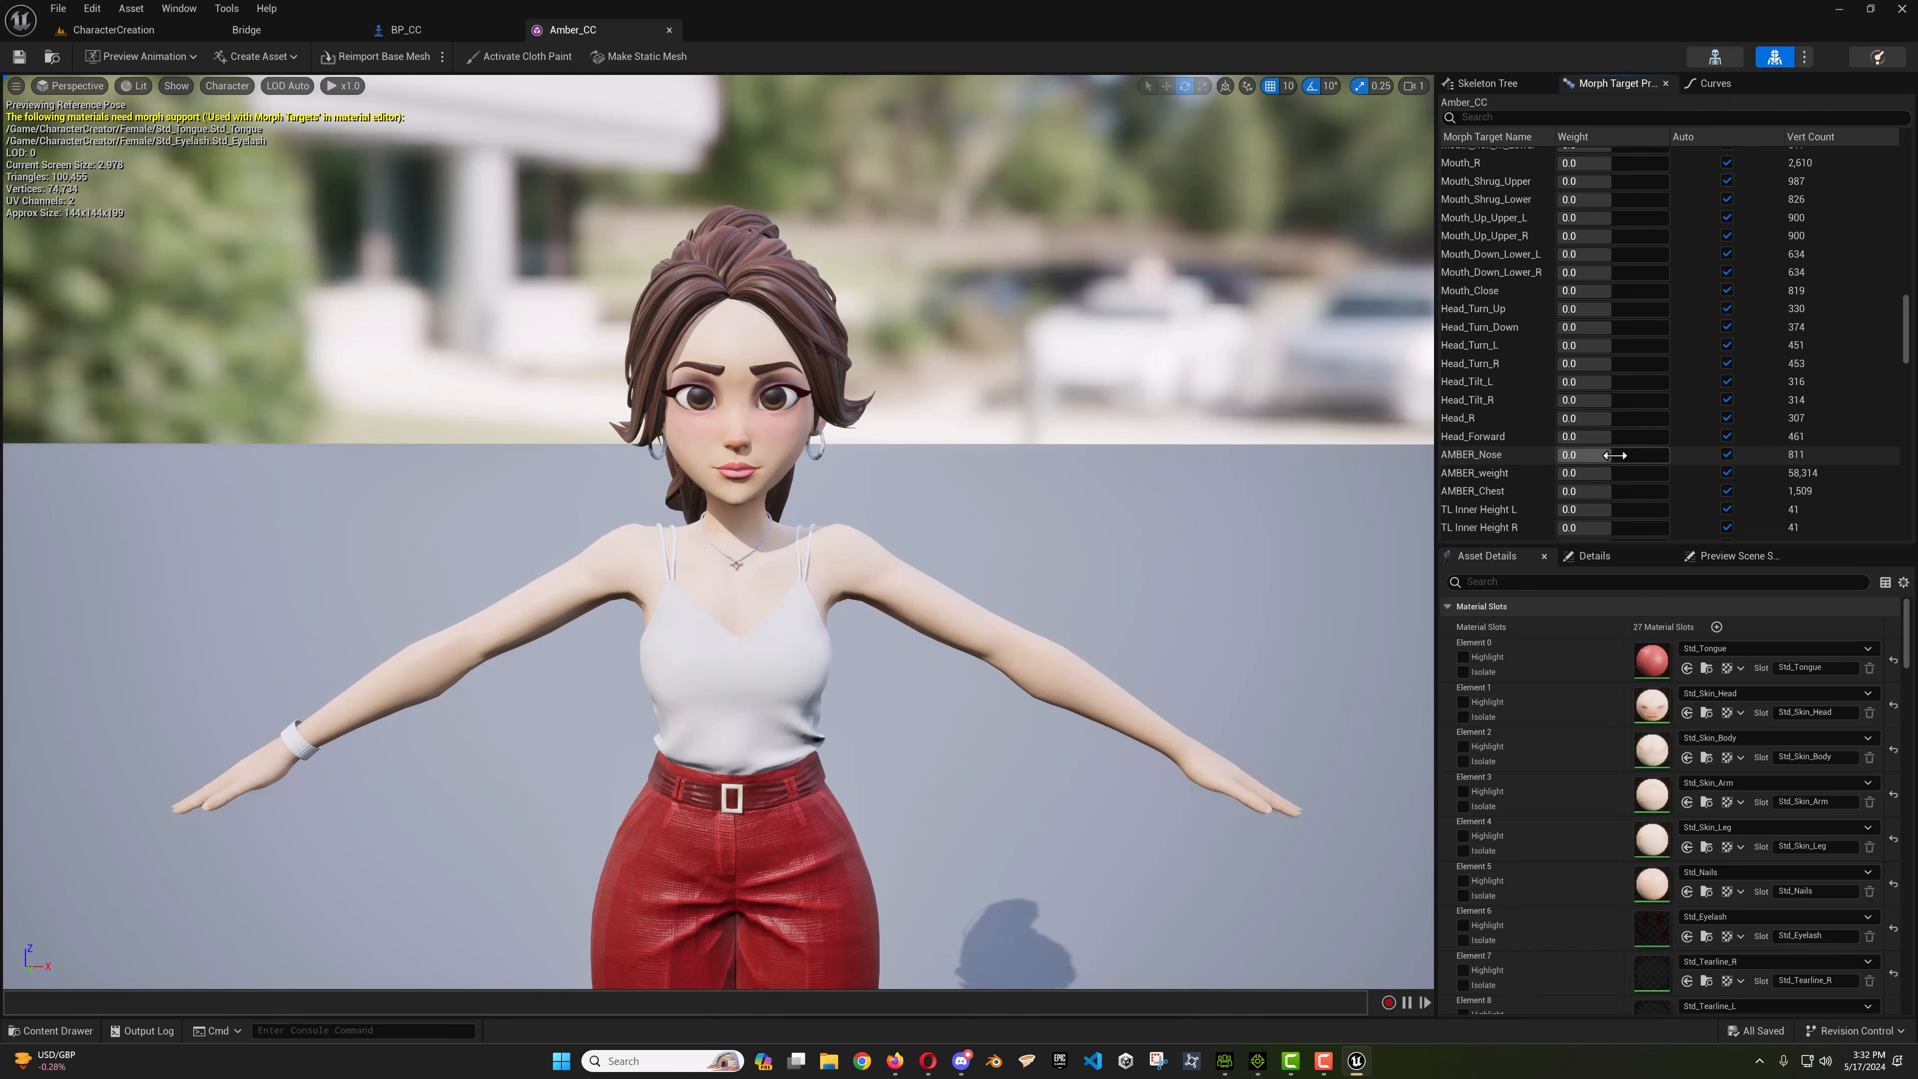
# Adjust the AMBER_Nose and AMBER_weight morph targets on the Amber_CC mesh and switch to Character Creator 4
pyautogui.moveTo(1614, 455)
pyautogui.mouseDown()
pyautogui.moveTo(1663, 455)
pyautogui.moveTo(1577, 473)
pyautogui.moveTo(1613, 473)
pyautogui.mouseUp()
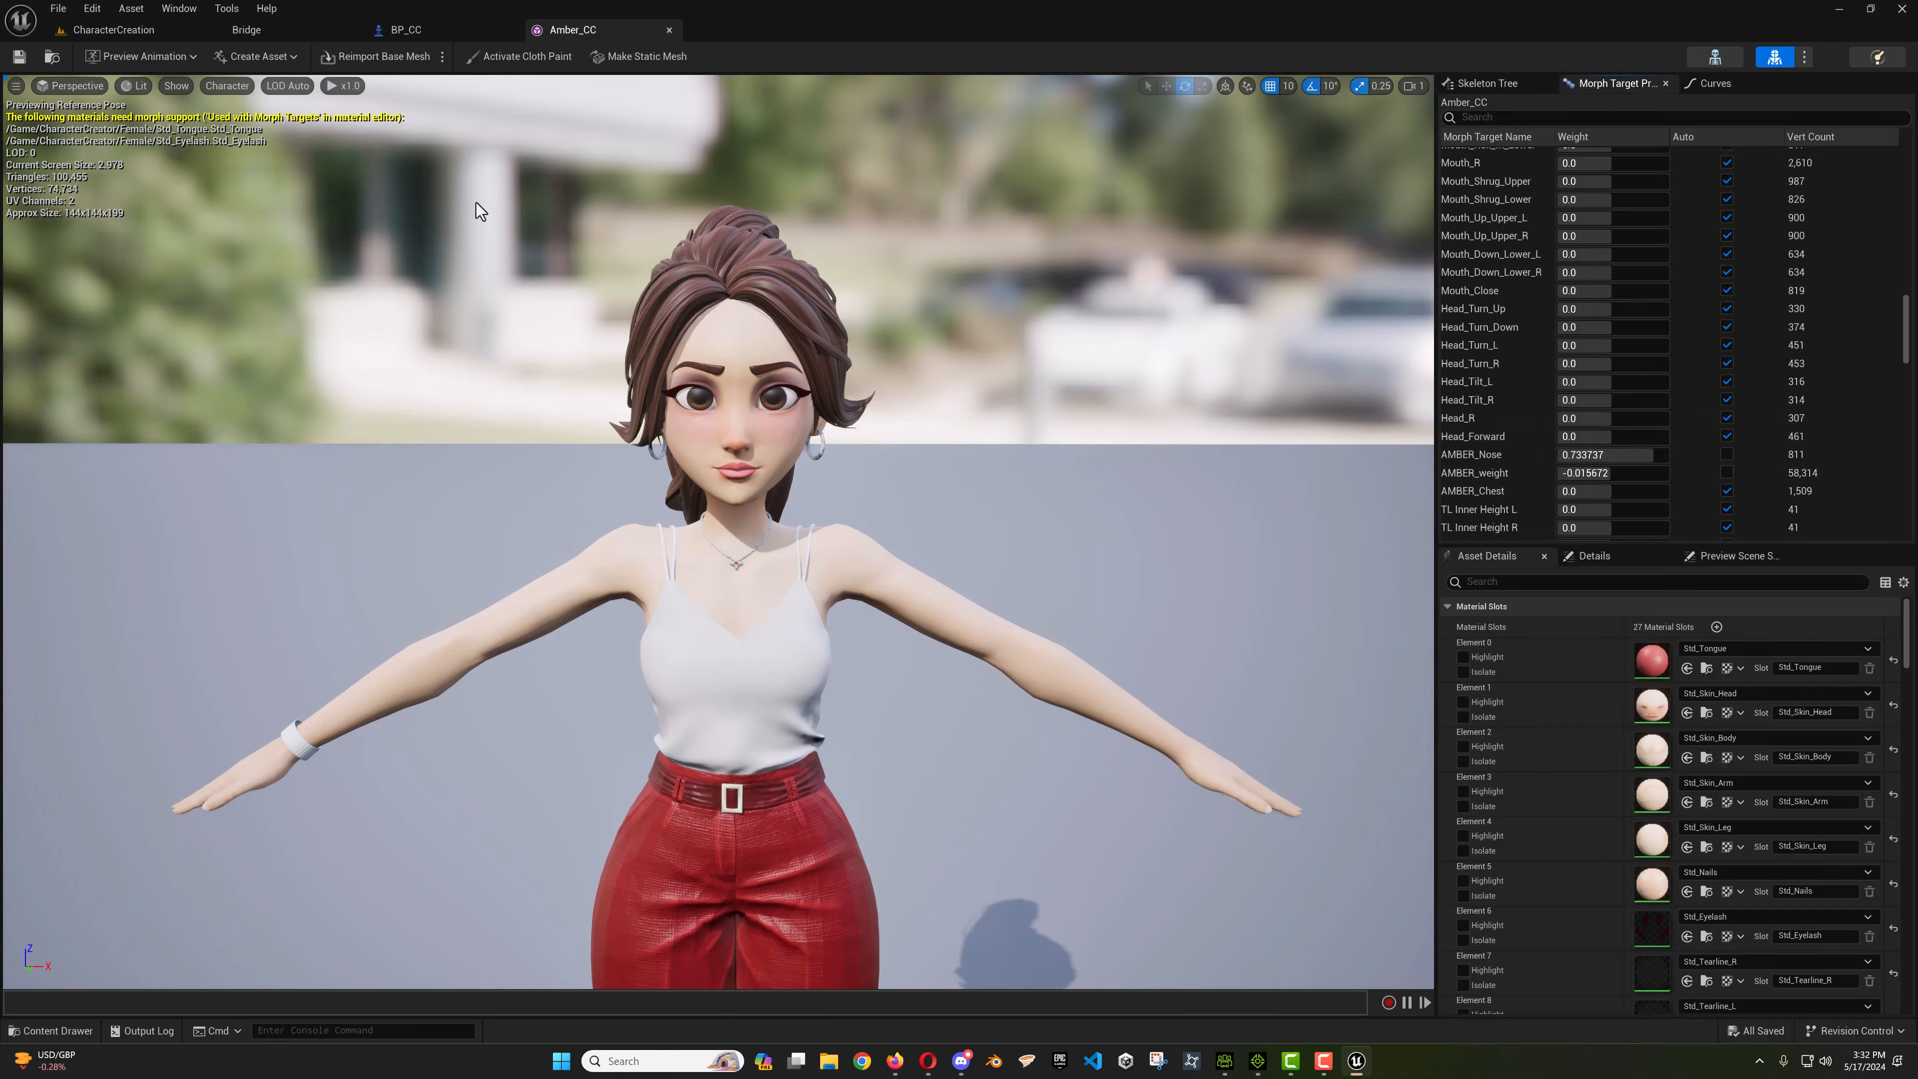
pyautogui.click(1837, 11)
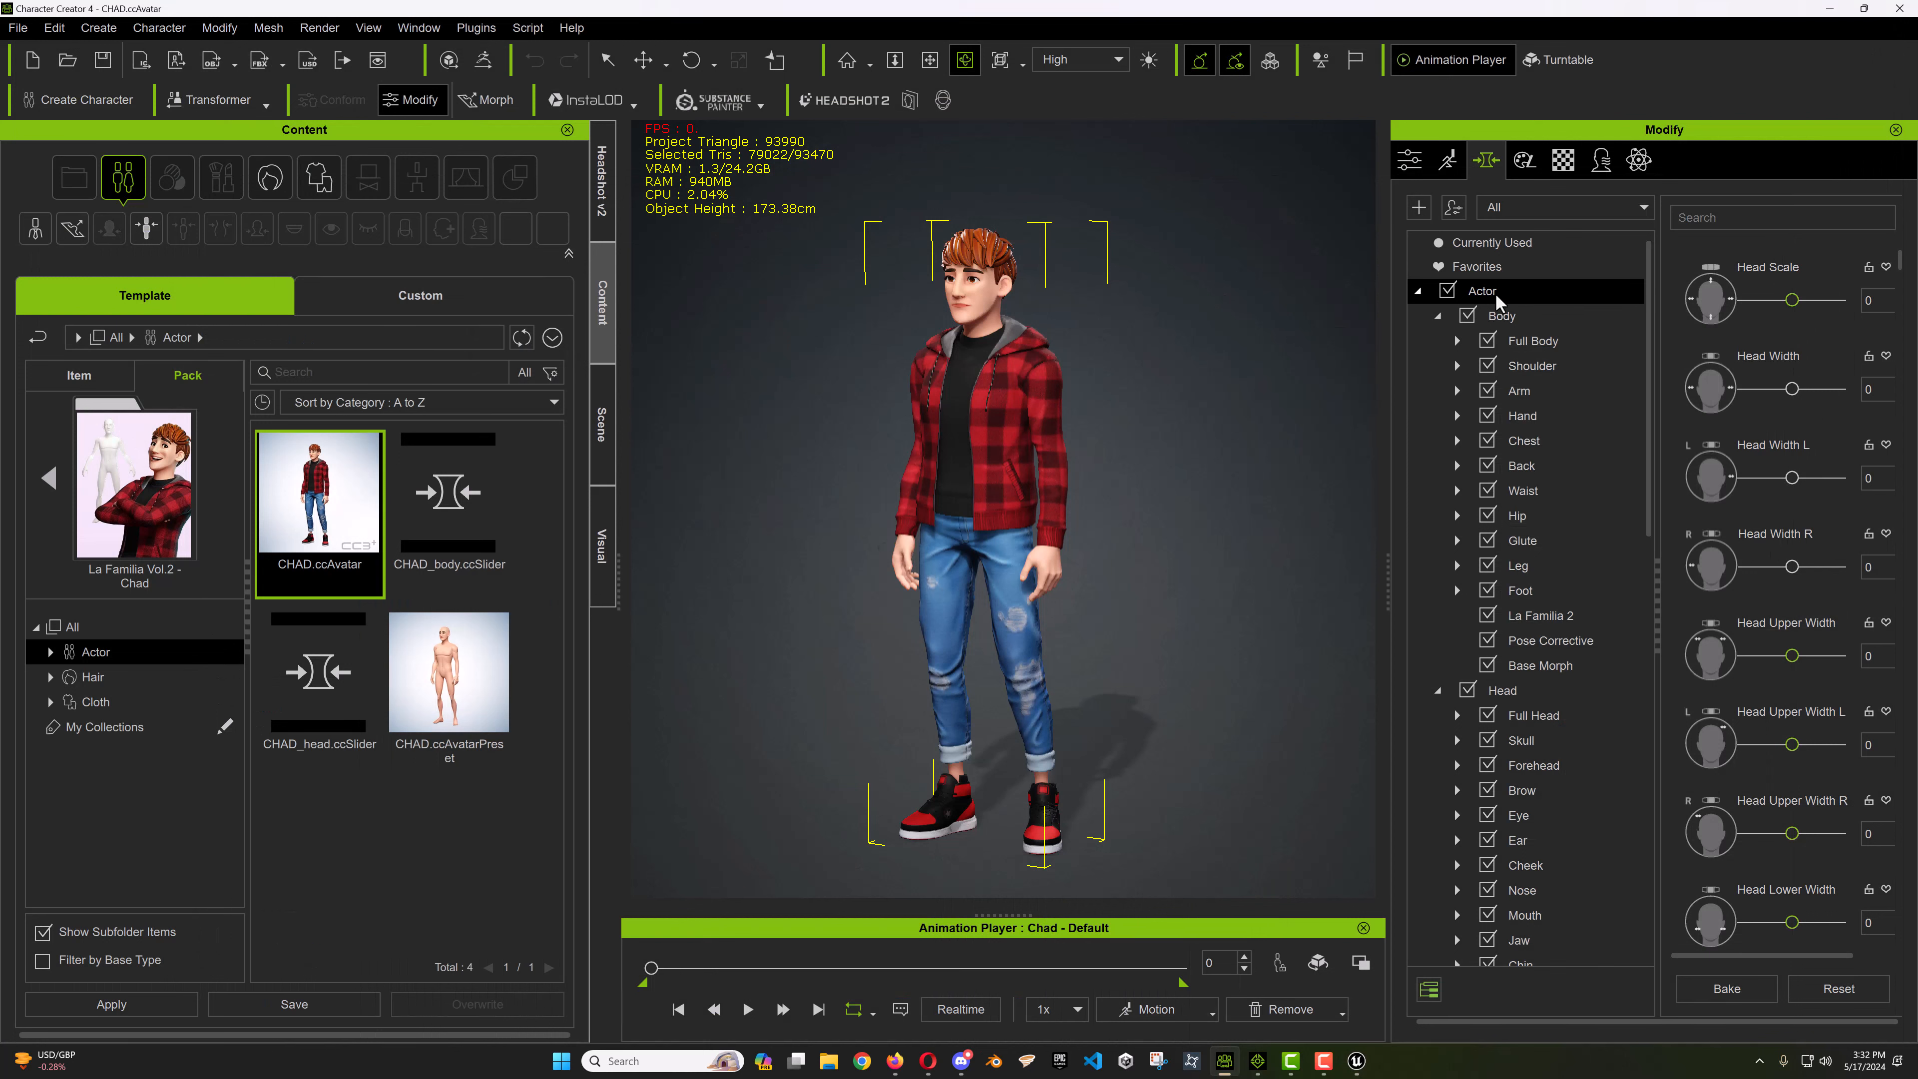
# Send the unmodified Chad character to iClone
pyautogui.click(19, 28)
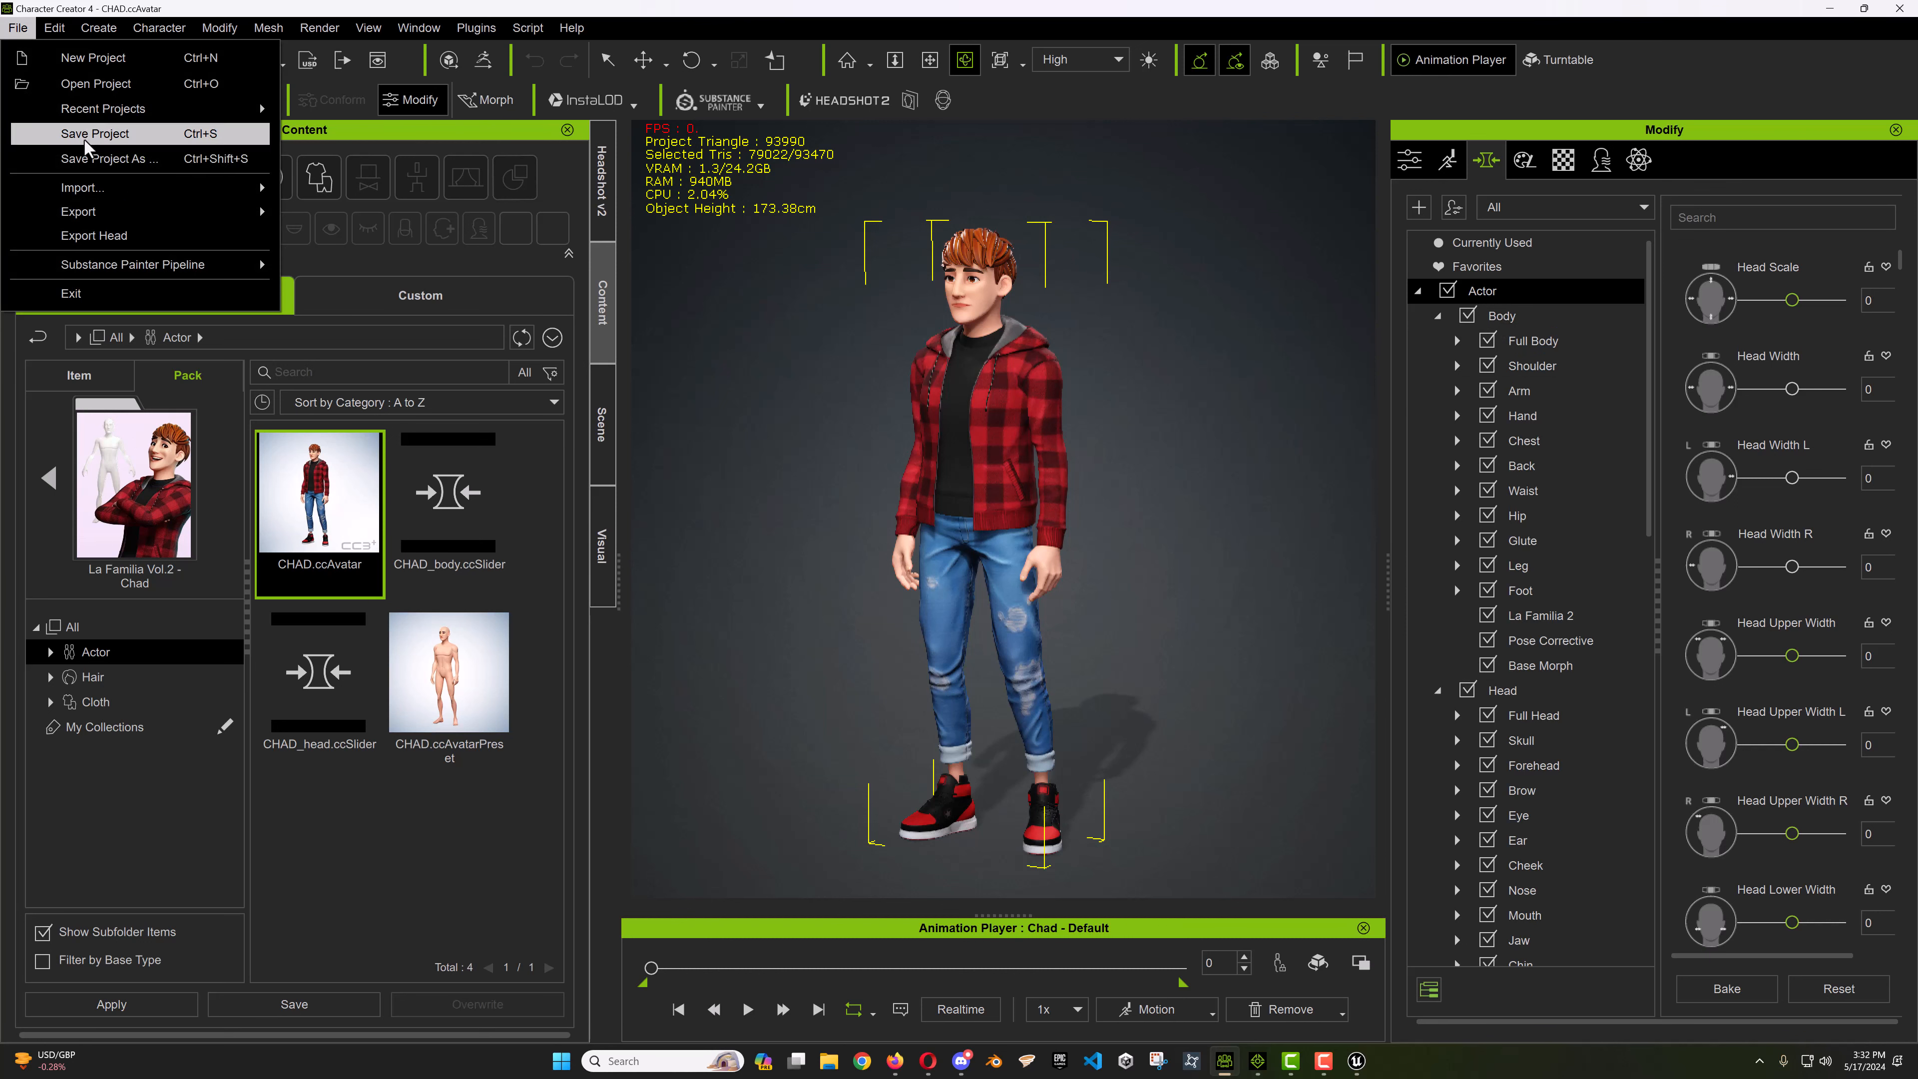
pyautogui.moveTo(92, 214)
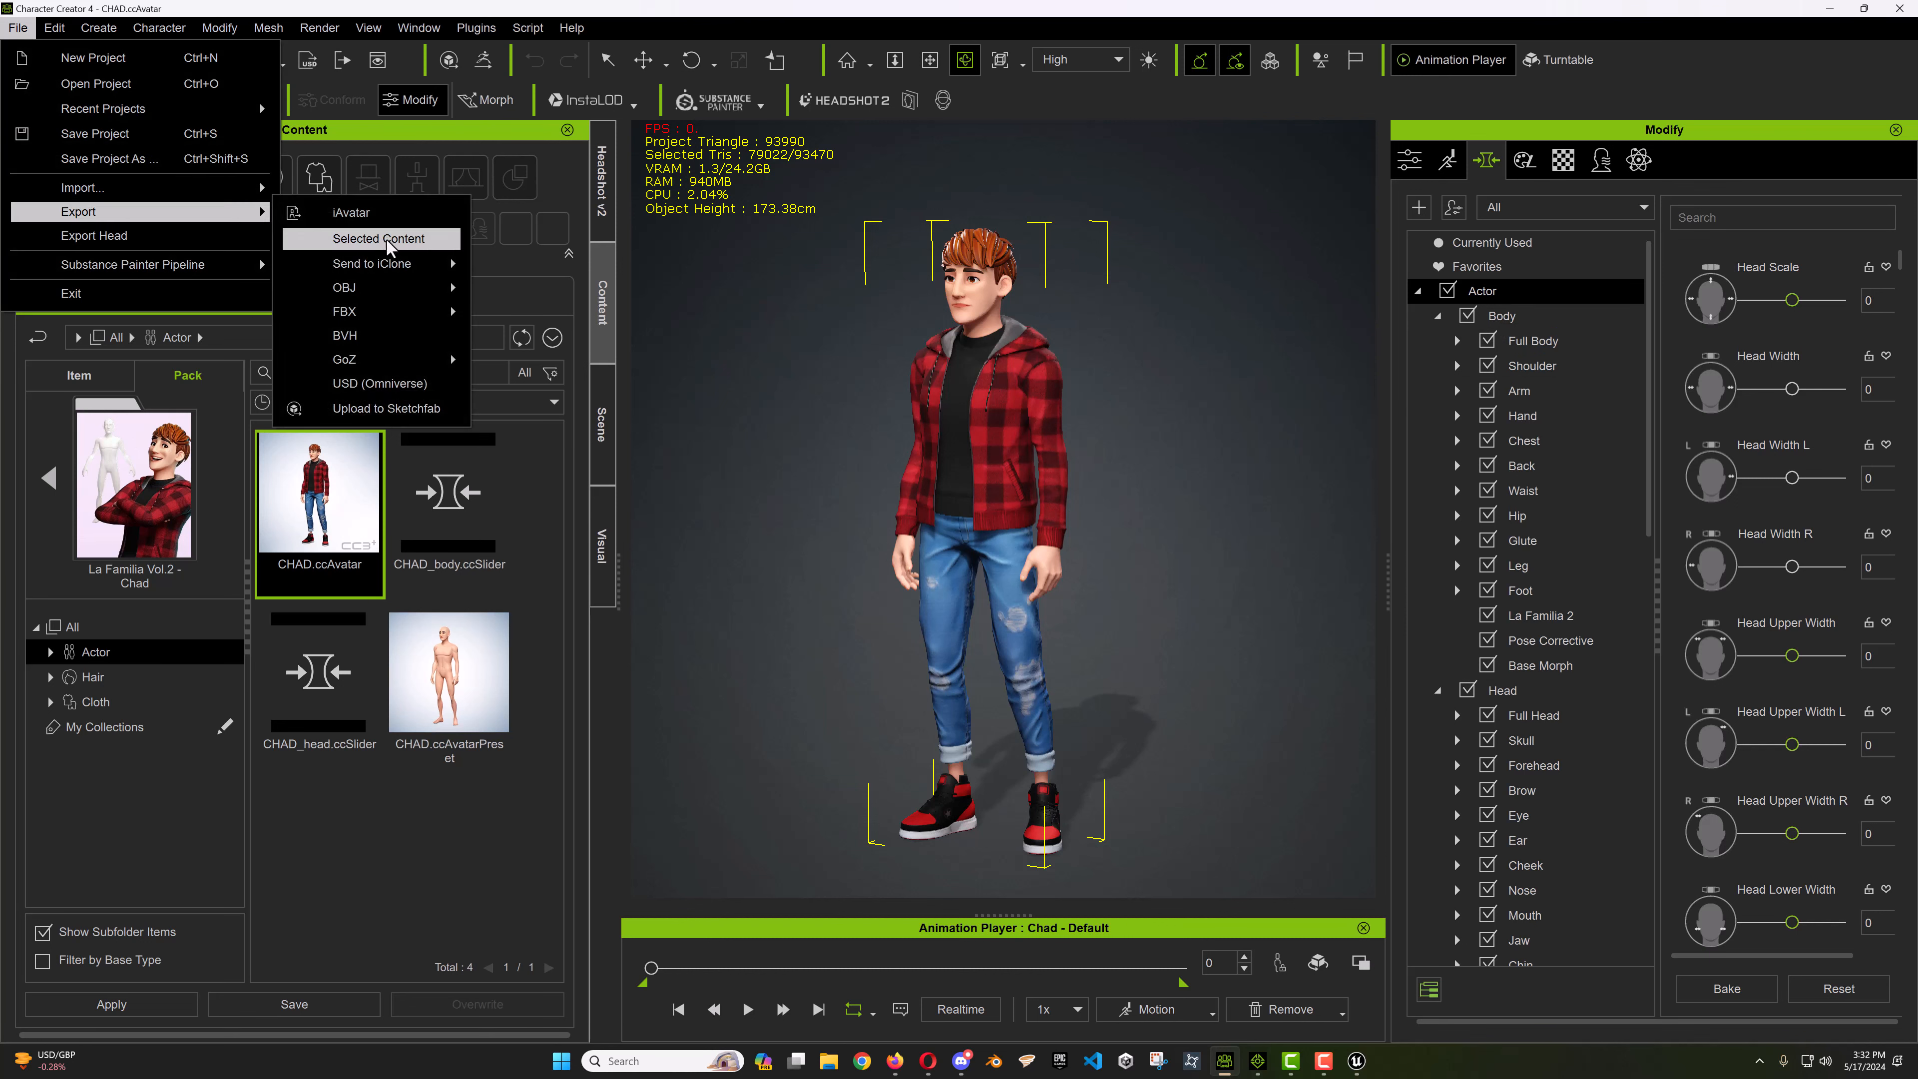
pyautogui.moveTo(389, 272)
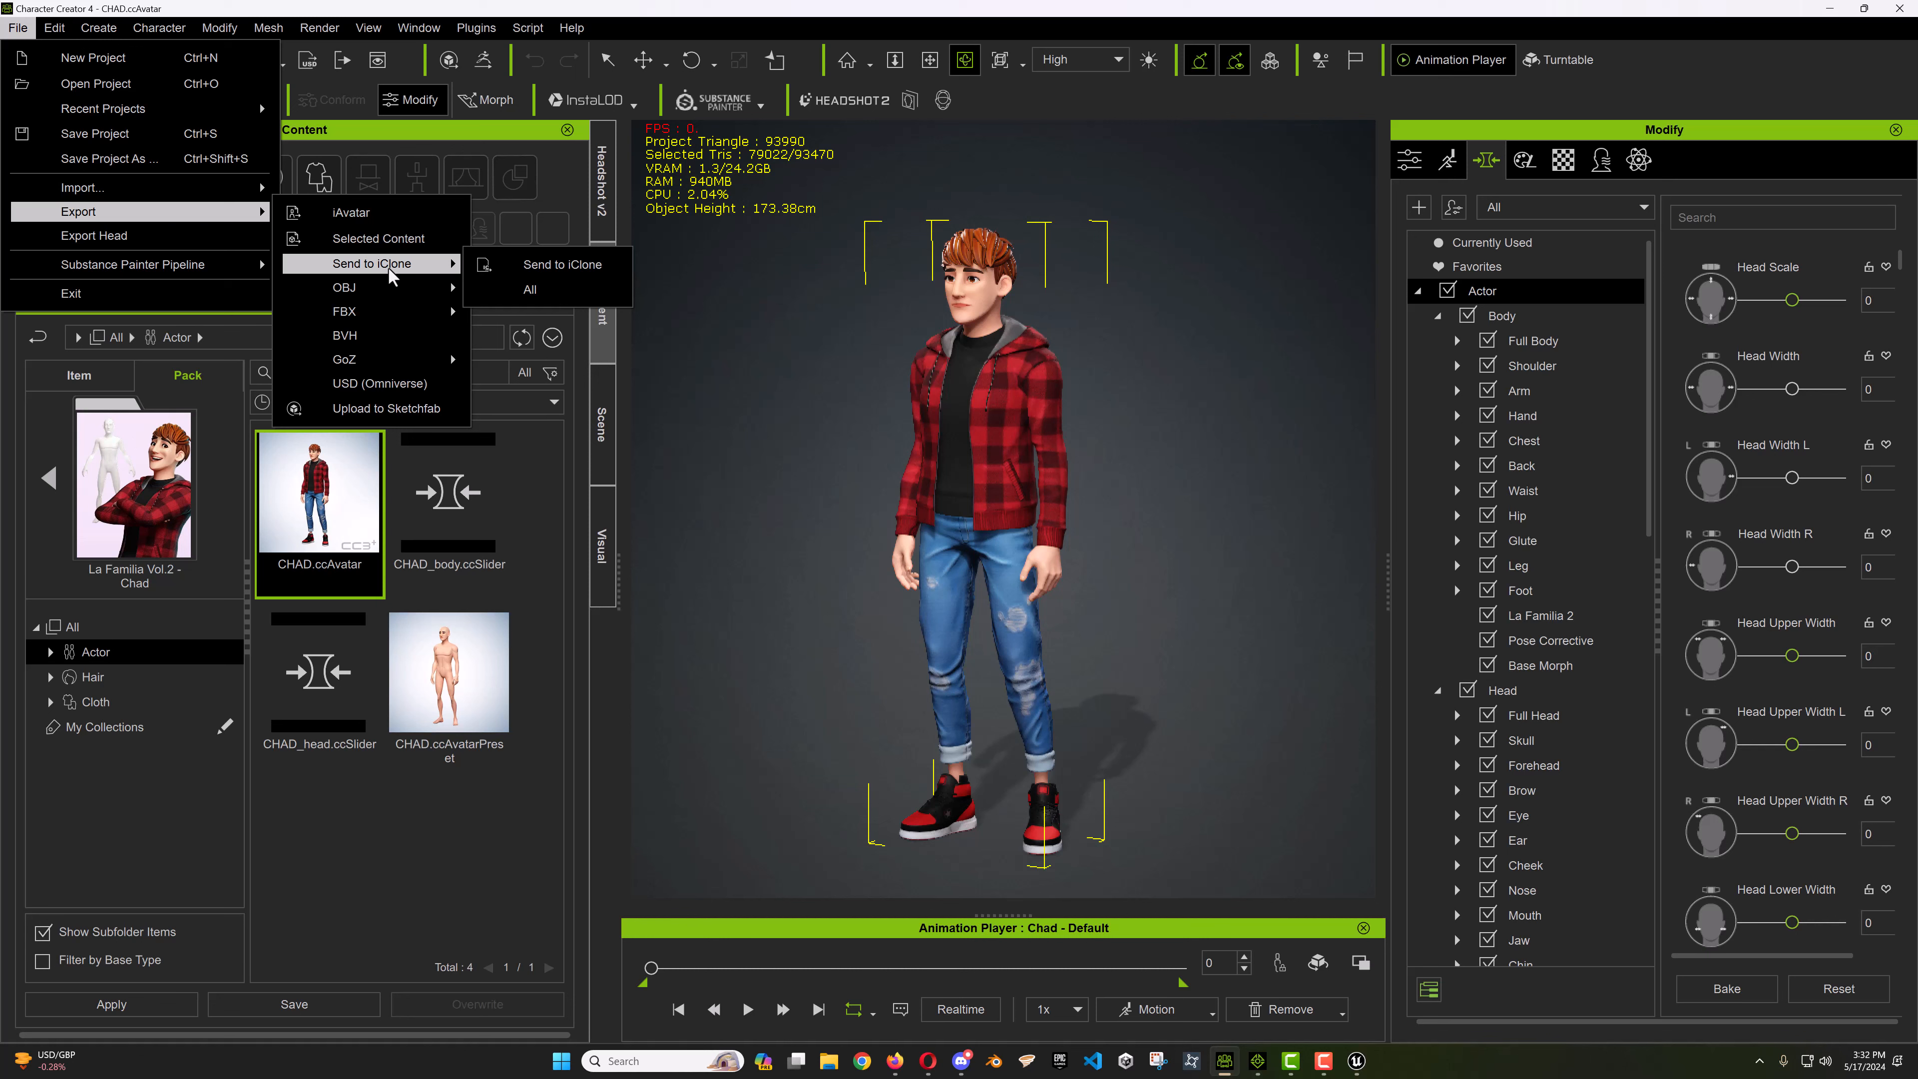
pyautogui.click(532, 268)
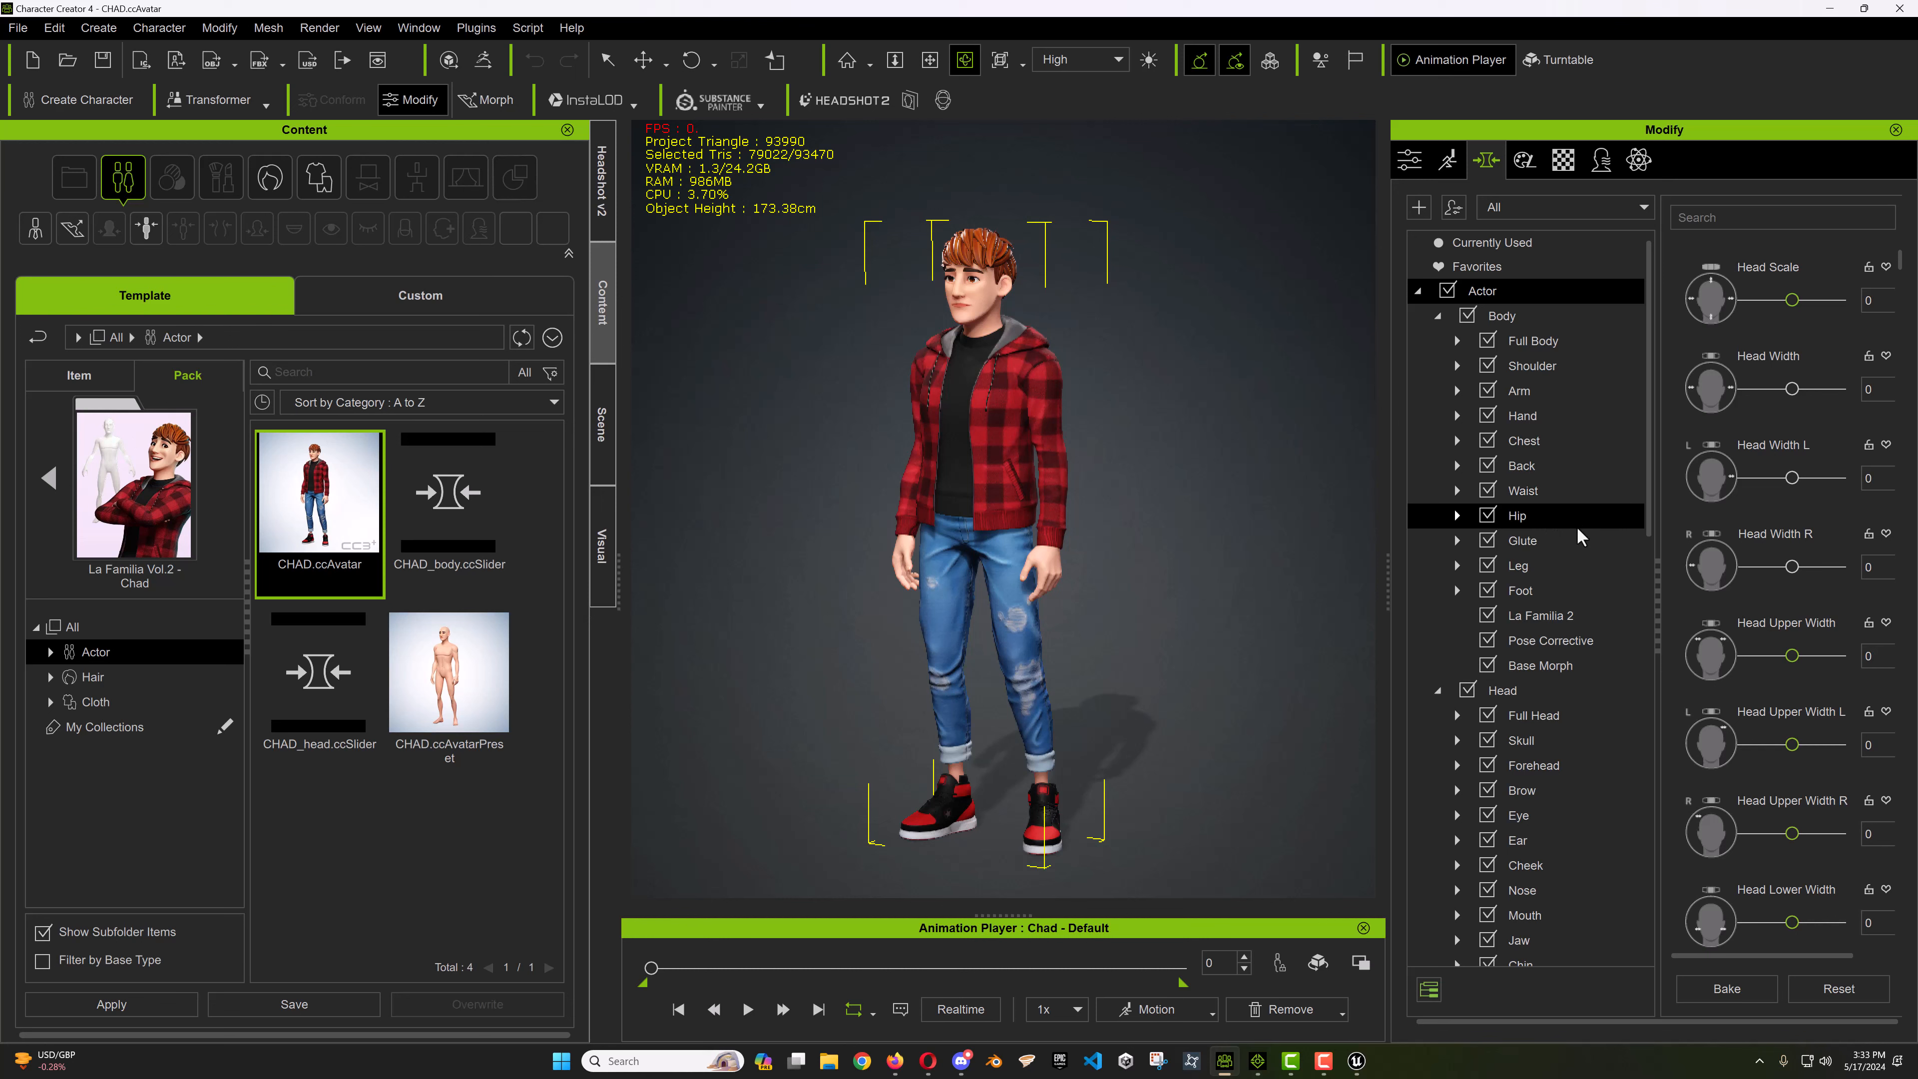
# Set Chad's Body Fat A body morph to 64
pyautogui.click(1522, 327)
pyautogui.scroll(-2, 1828, 480)
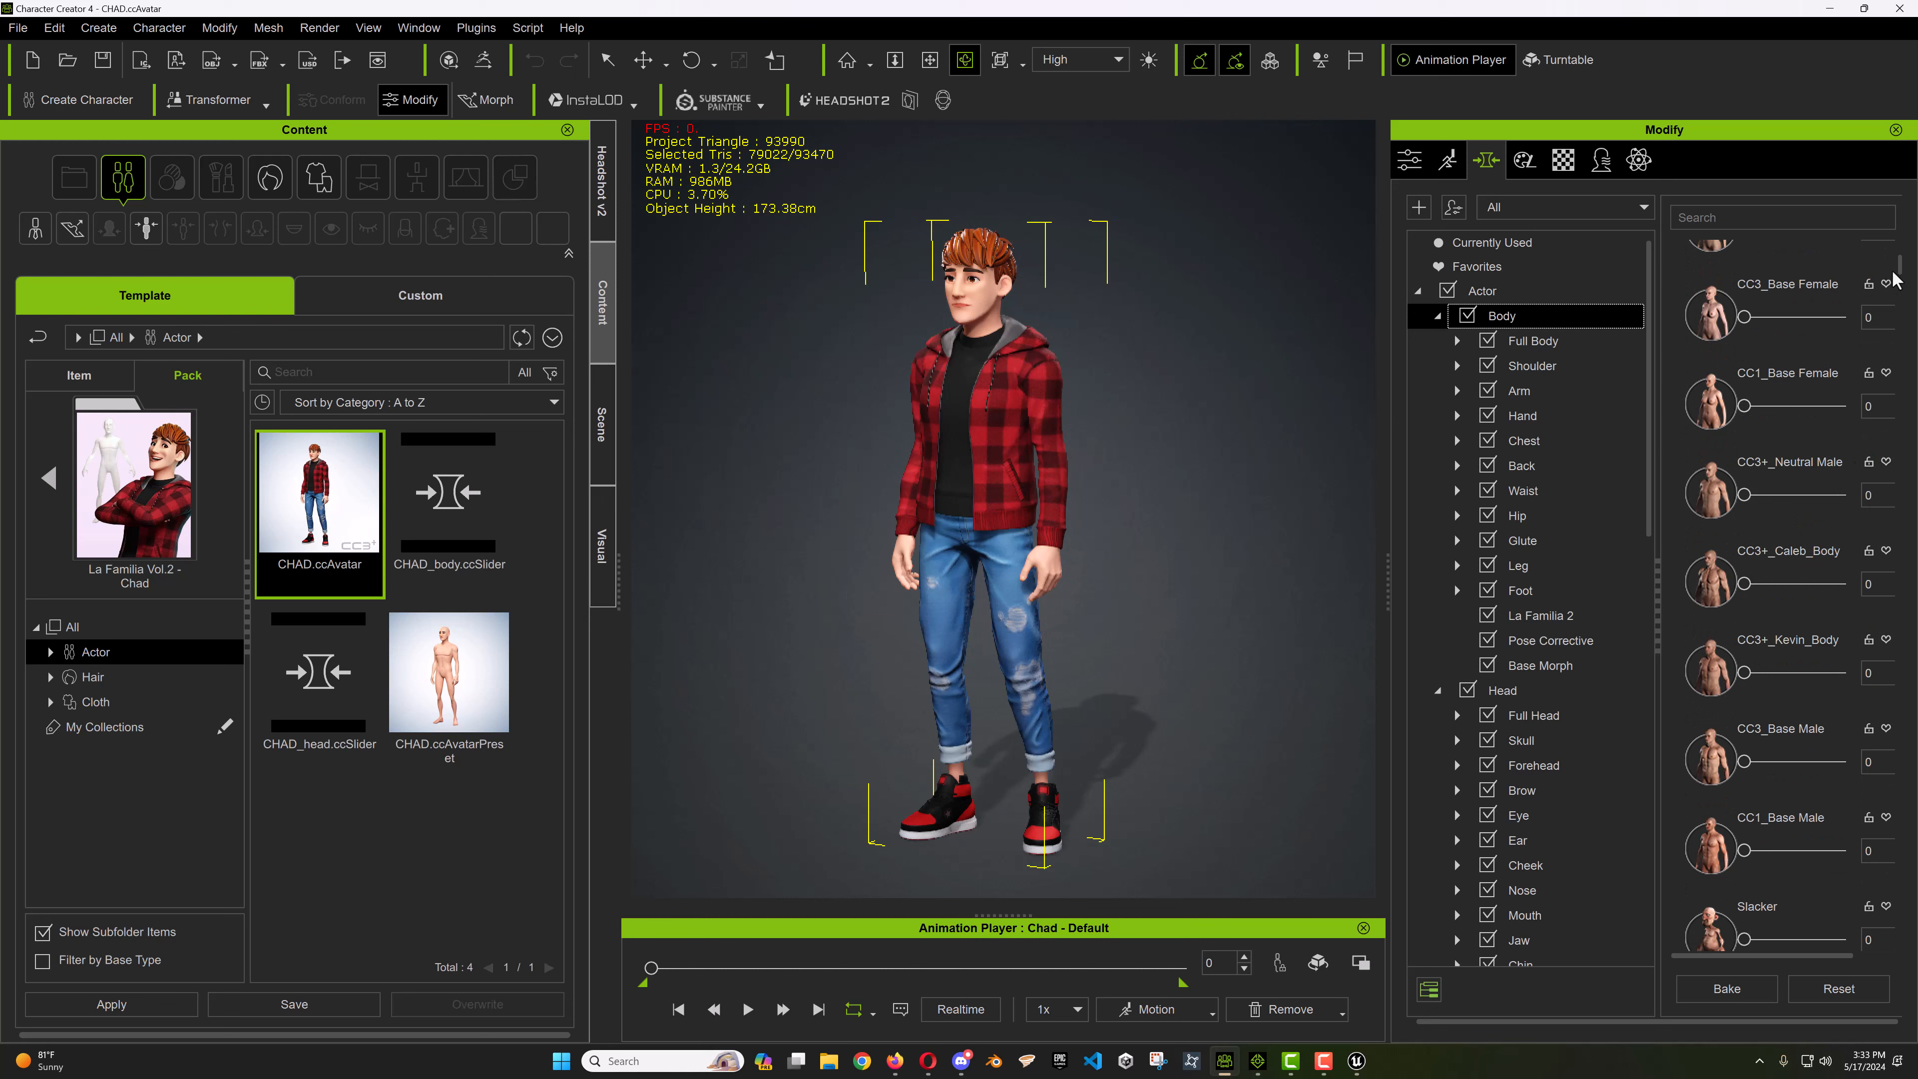
pyautogui.scroll(-10, 1784, 502)
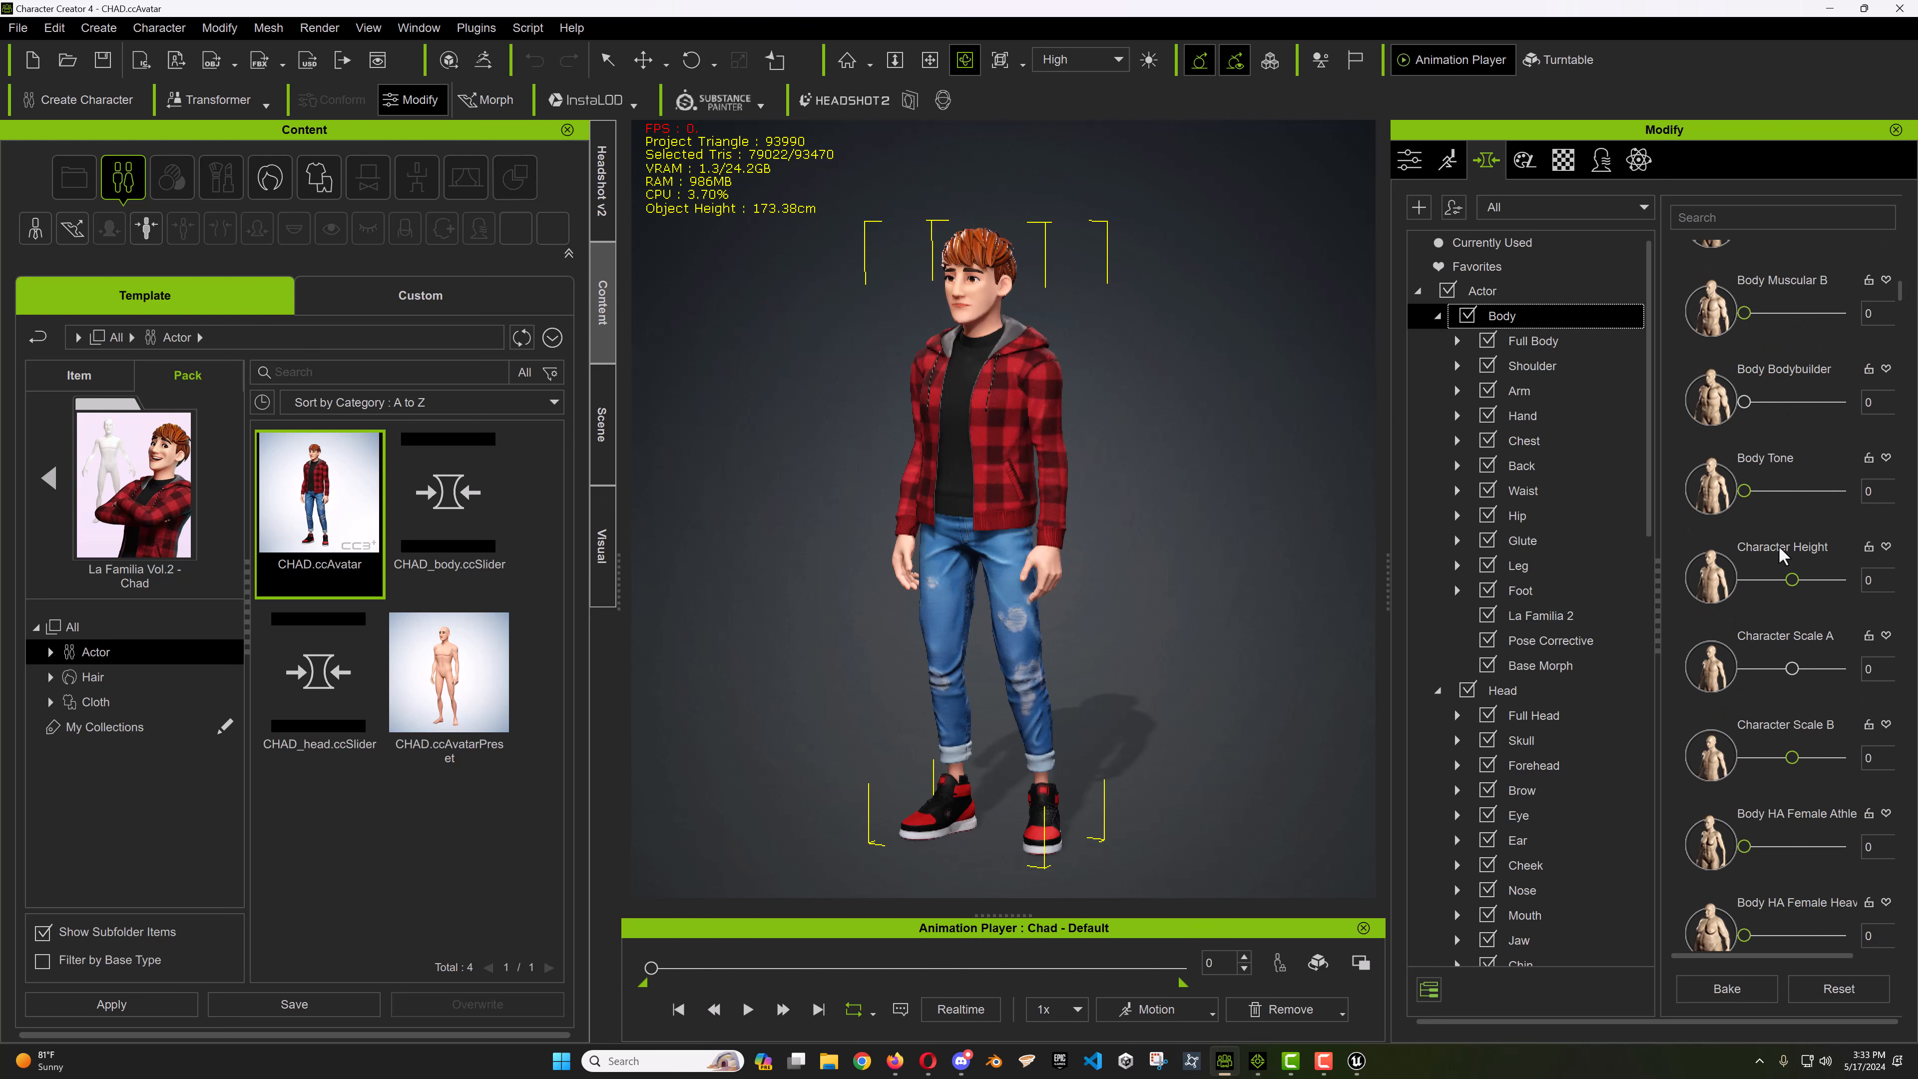
pyautogui.scroll(-2, 1775, 560)
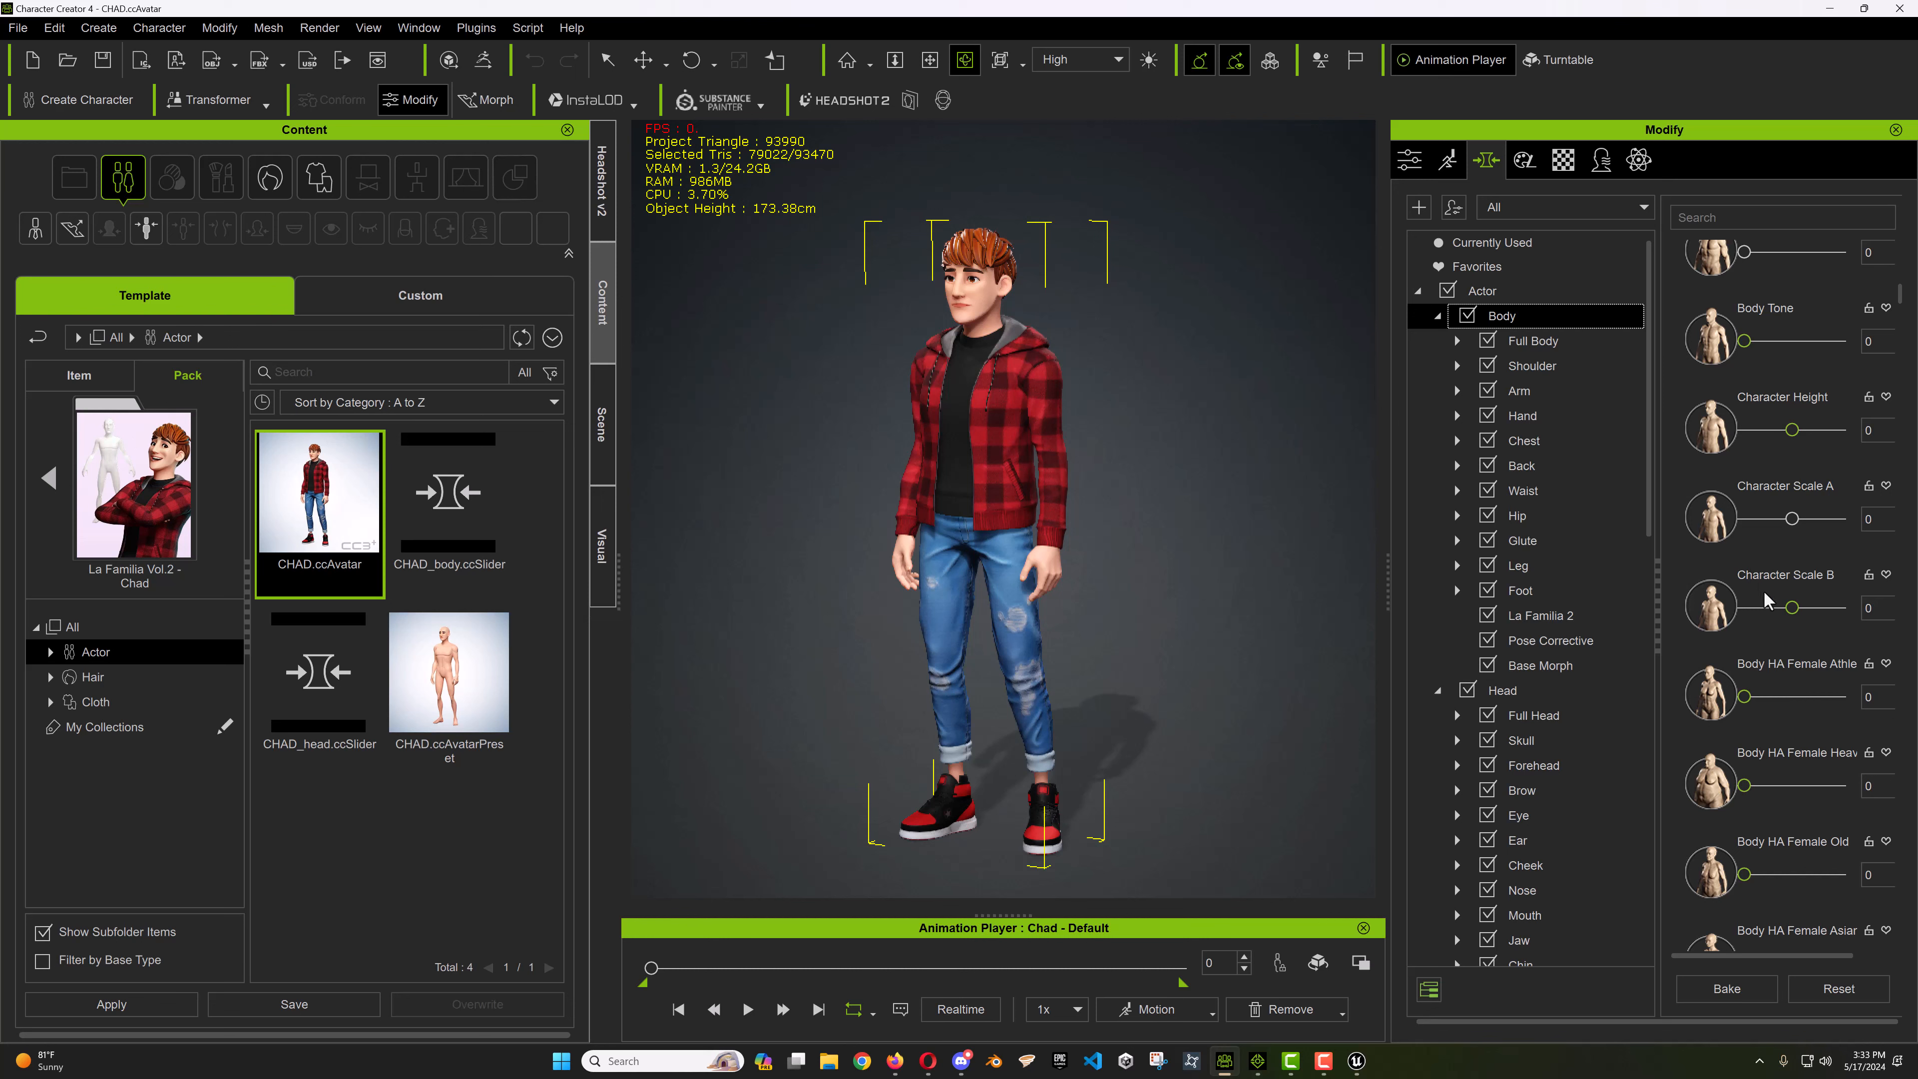
pyautogui.scroll(-4, 1756, 607)
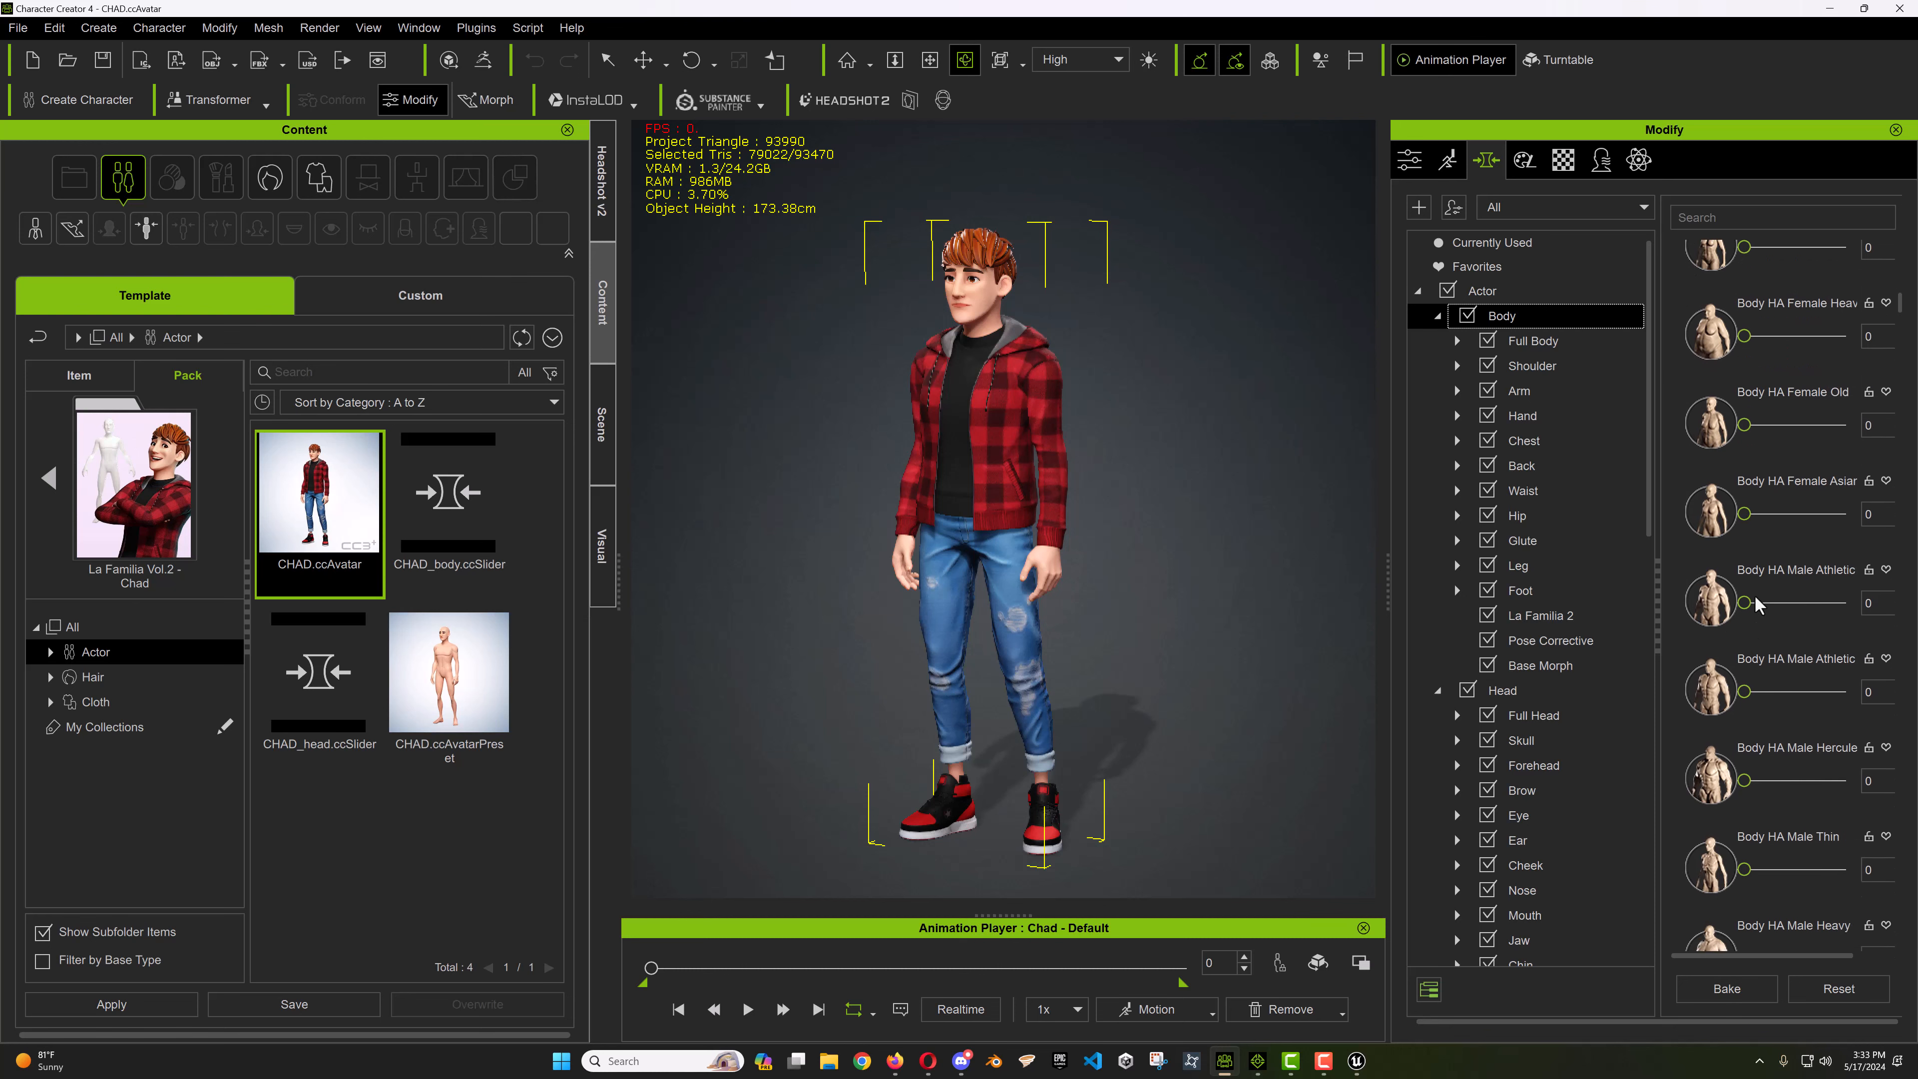
pyautogui.scroll(-2, 1755, 607)
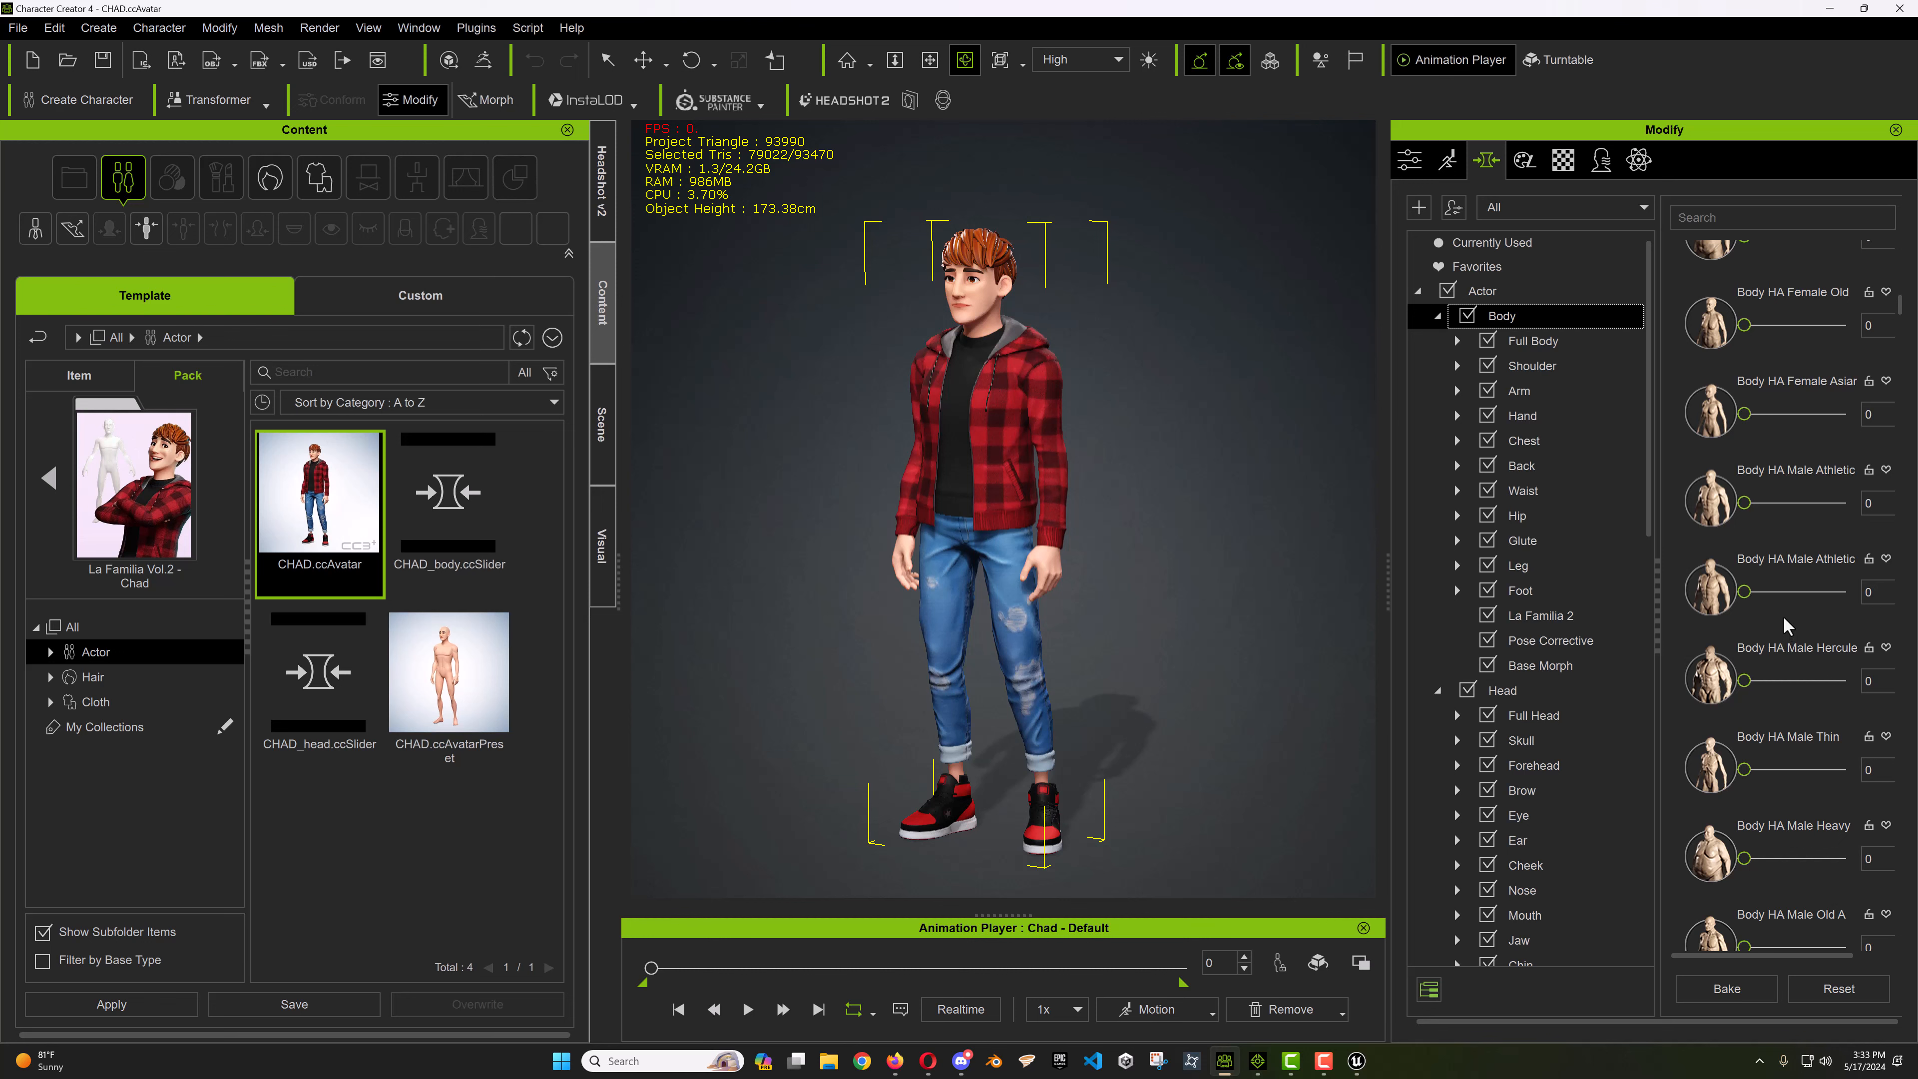
pyautogui.scroll(-3, 1785, 623)
pyautogui.scroll(-2, 1785, 624)
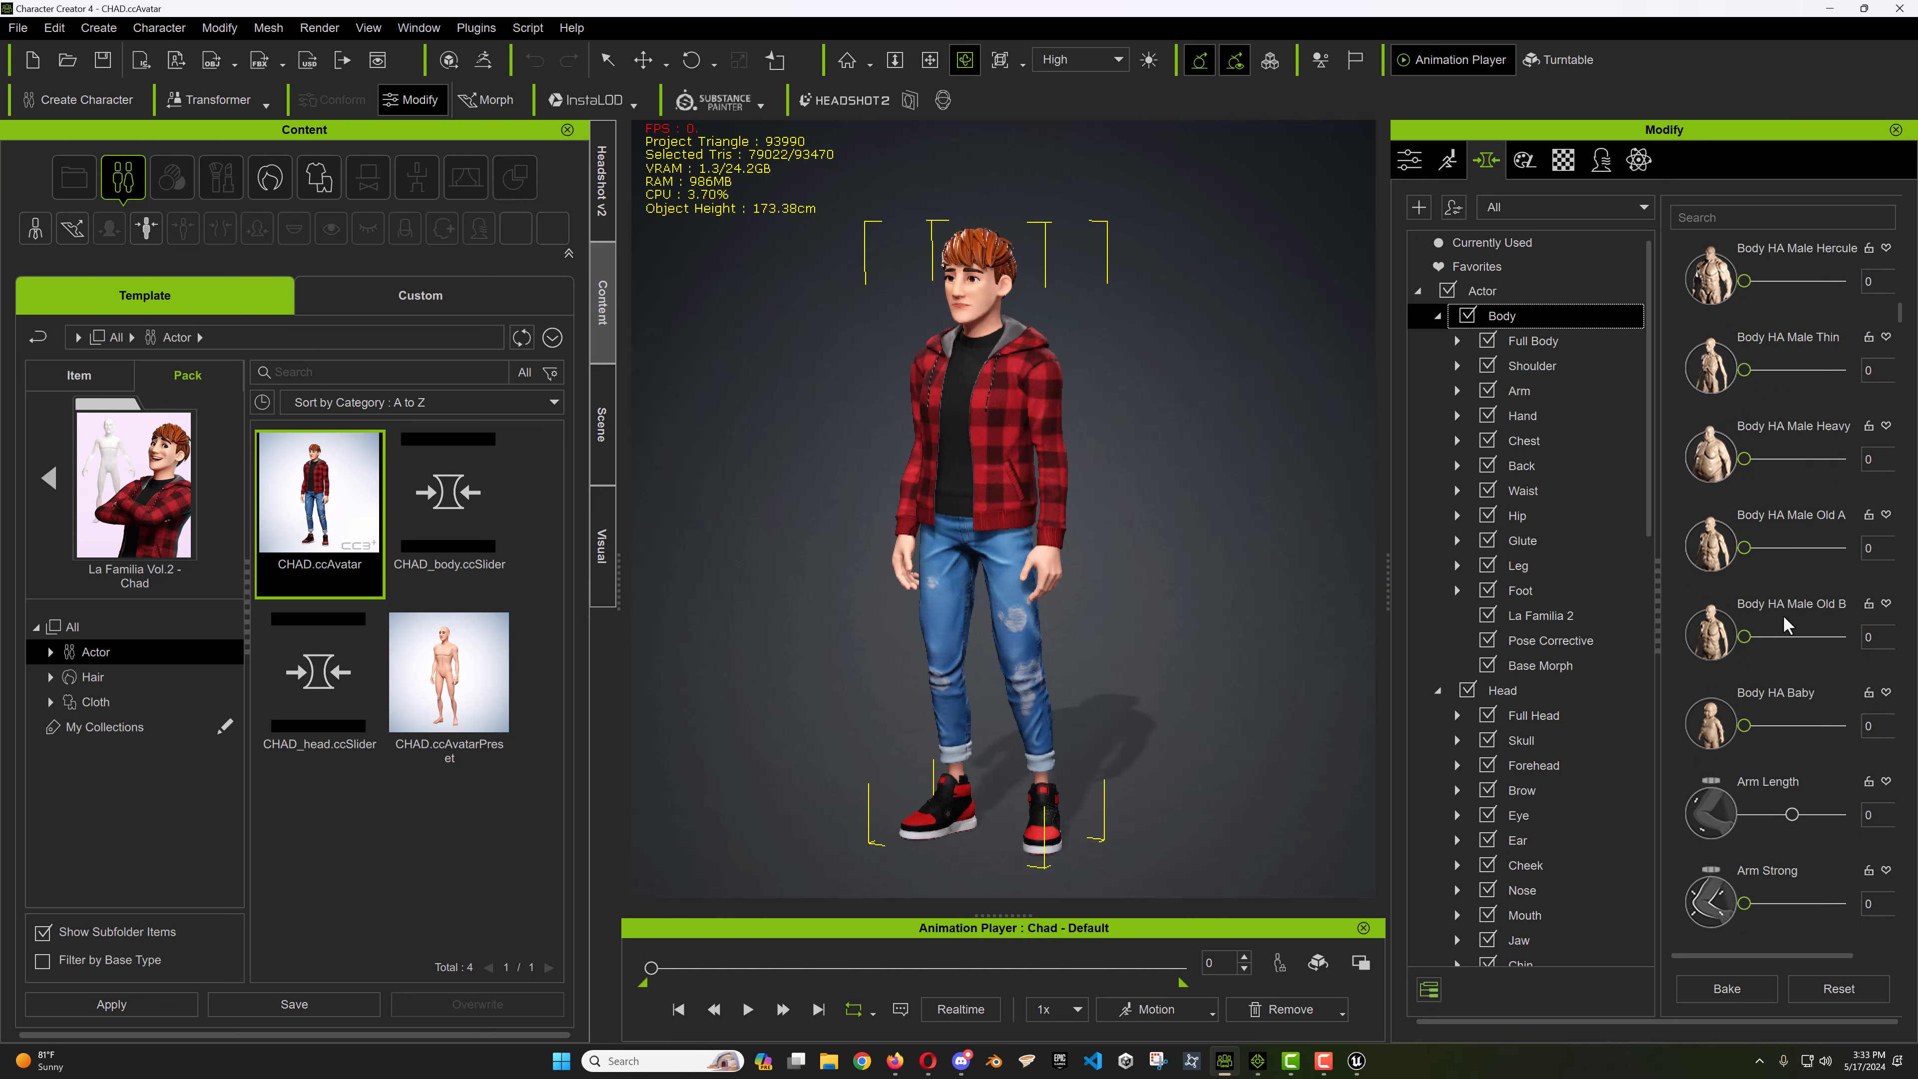
pyautogui.scroll(-8, 1778, 624)
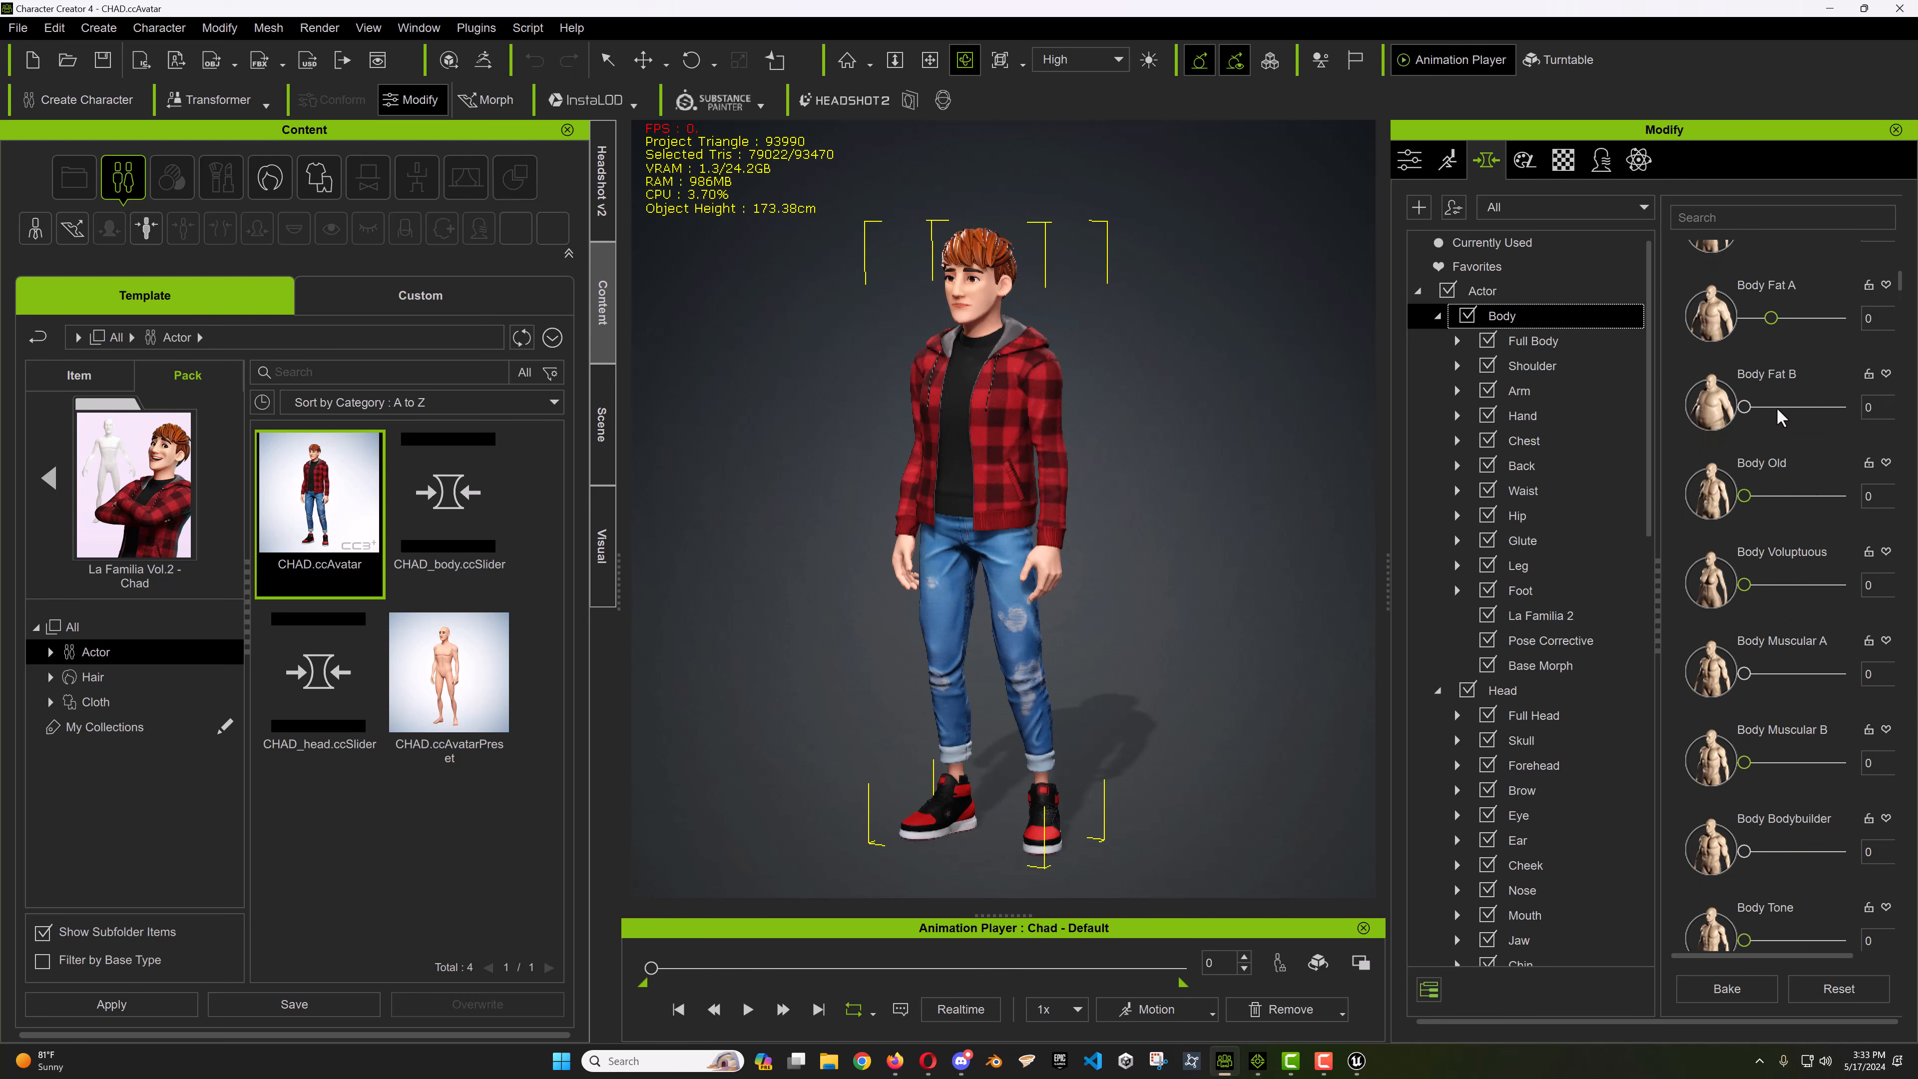
pyautogui.scroll(1, 1776, 419)
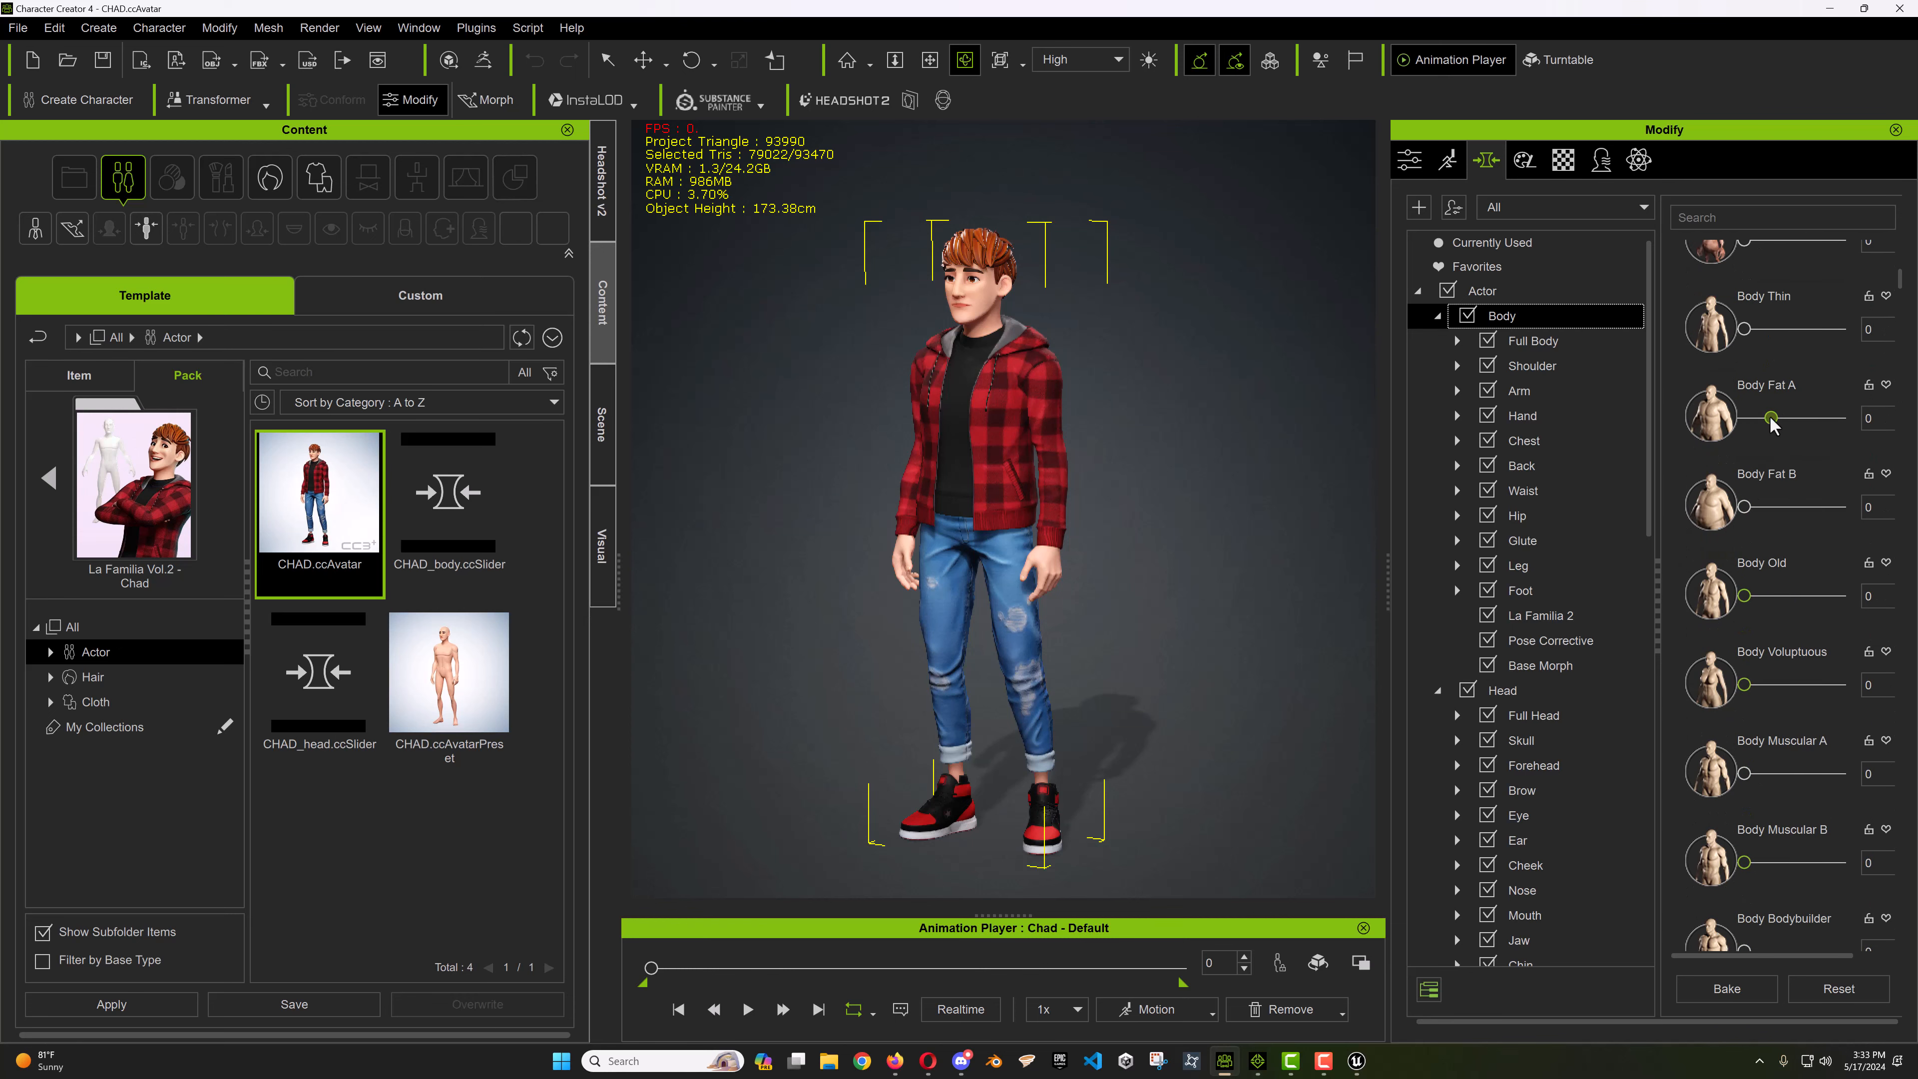
pyautogui.moveTo(1770, 423); pyautogui.dragTo(1814, 421)
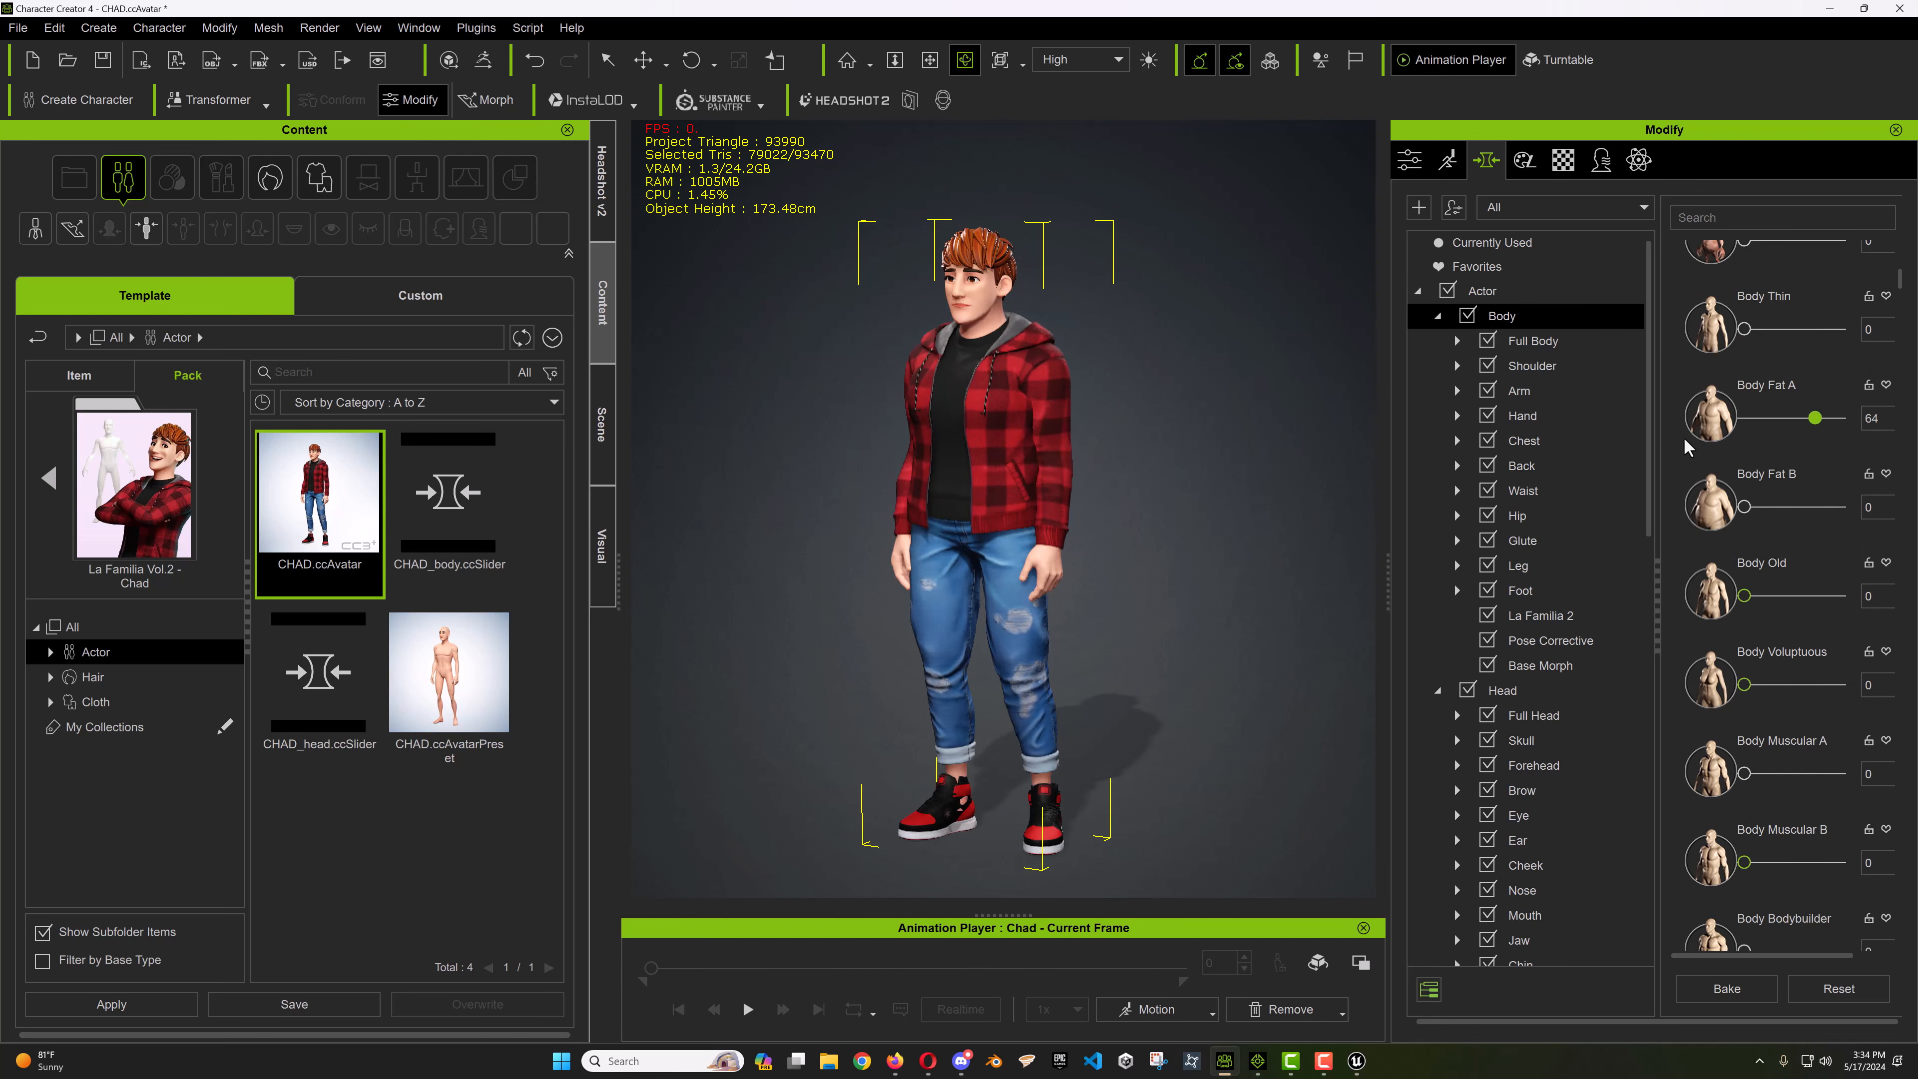
# Start an iAvatar export of the heavier Chad with a maximum texture size of 4096x4096
pyautogui.click(18, 27)
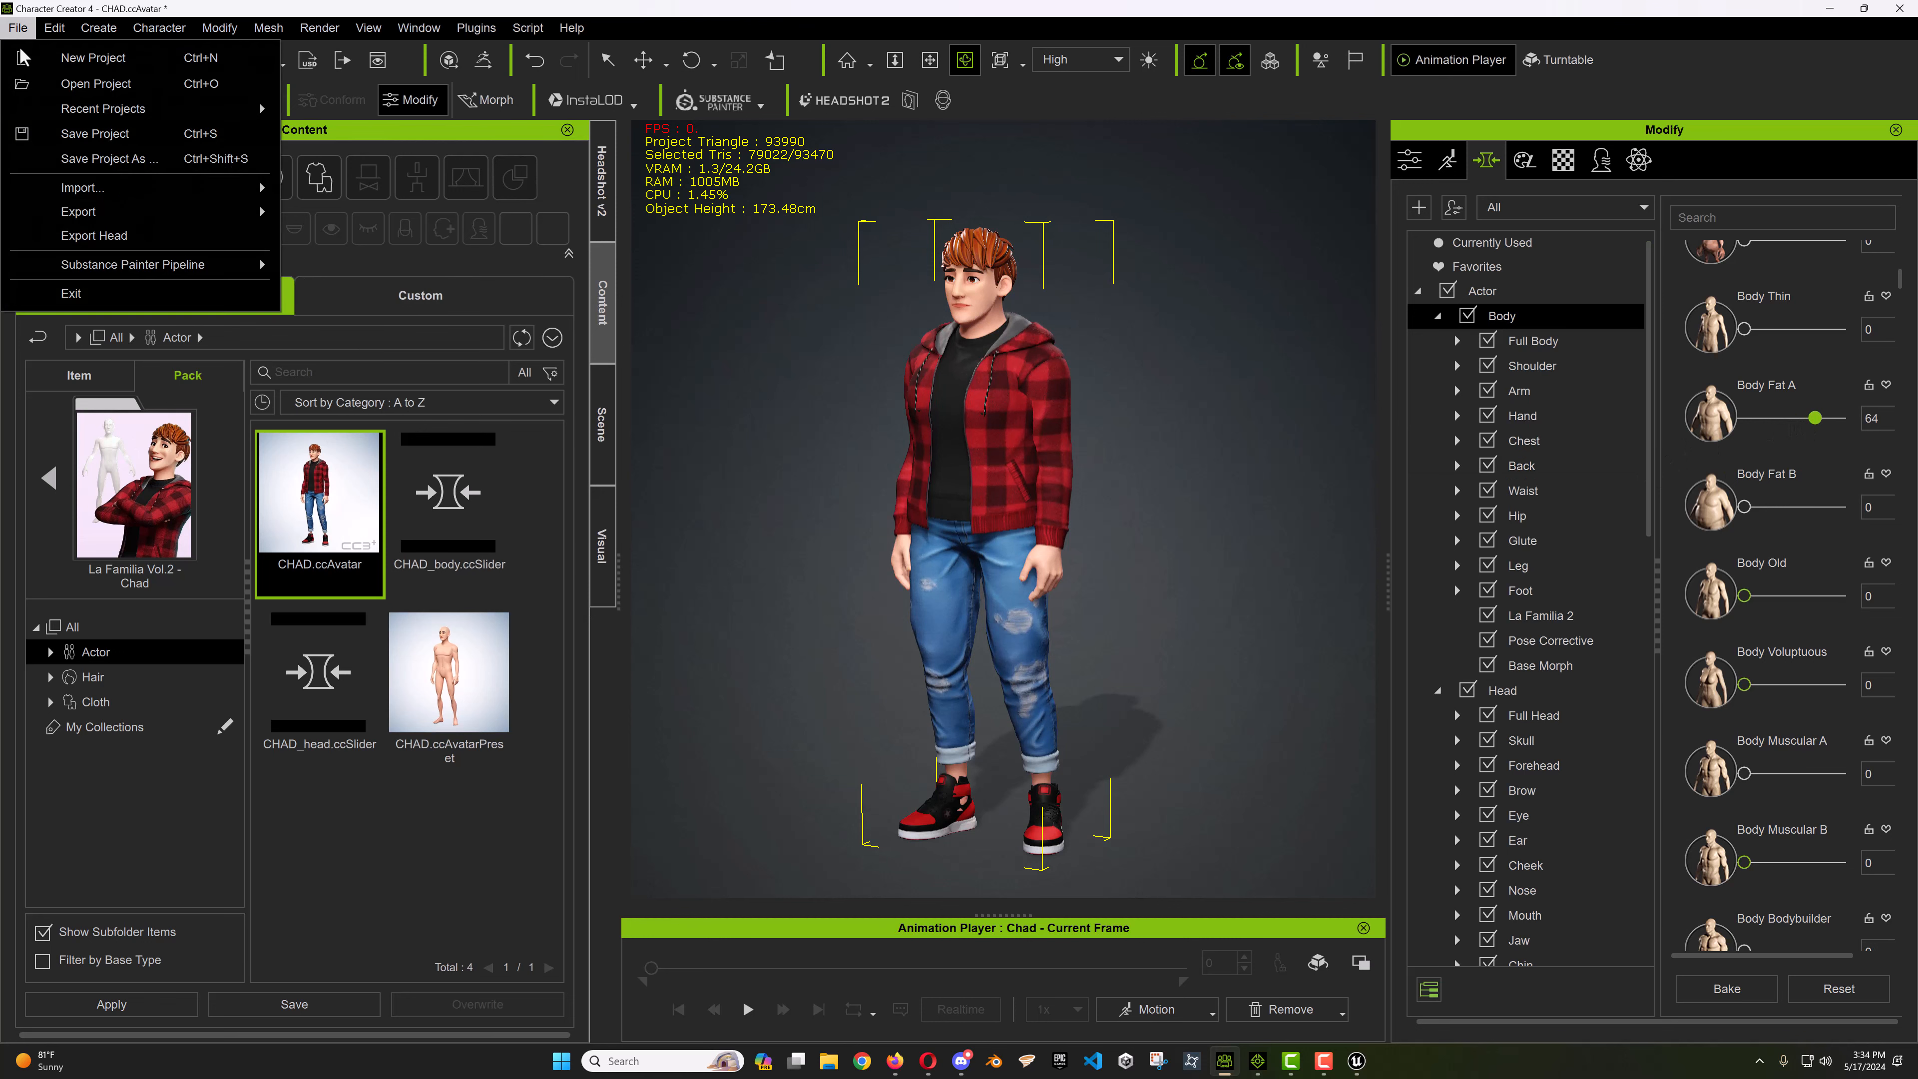
pyautogui.moveTo(99, 213)
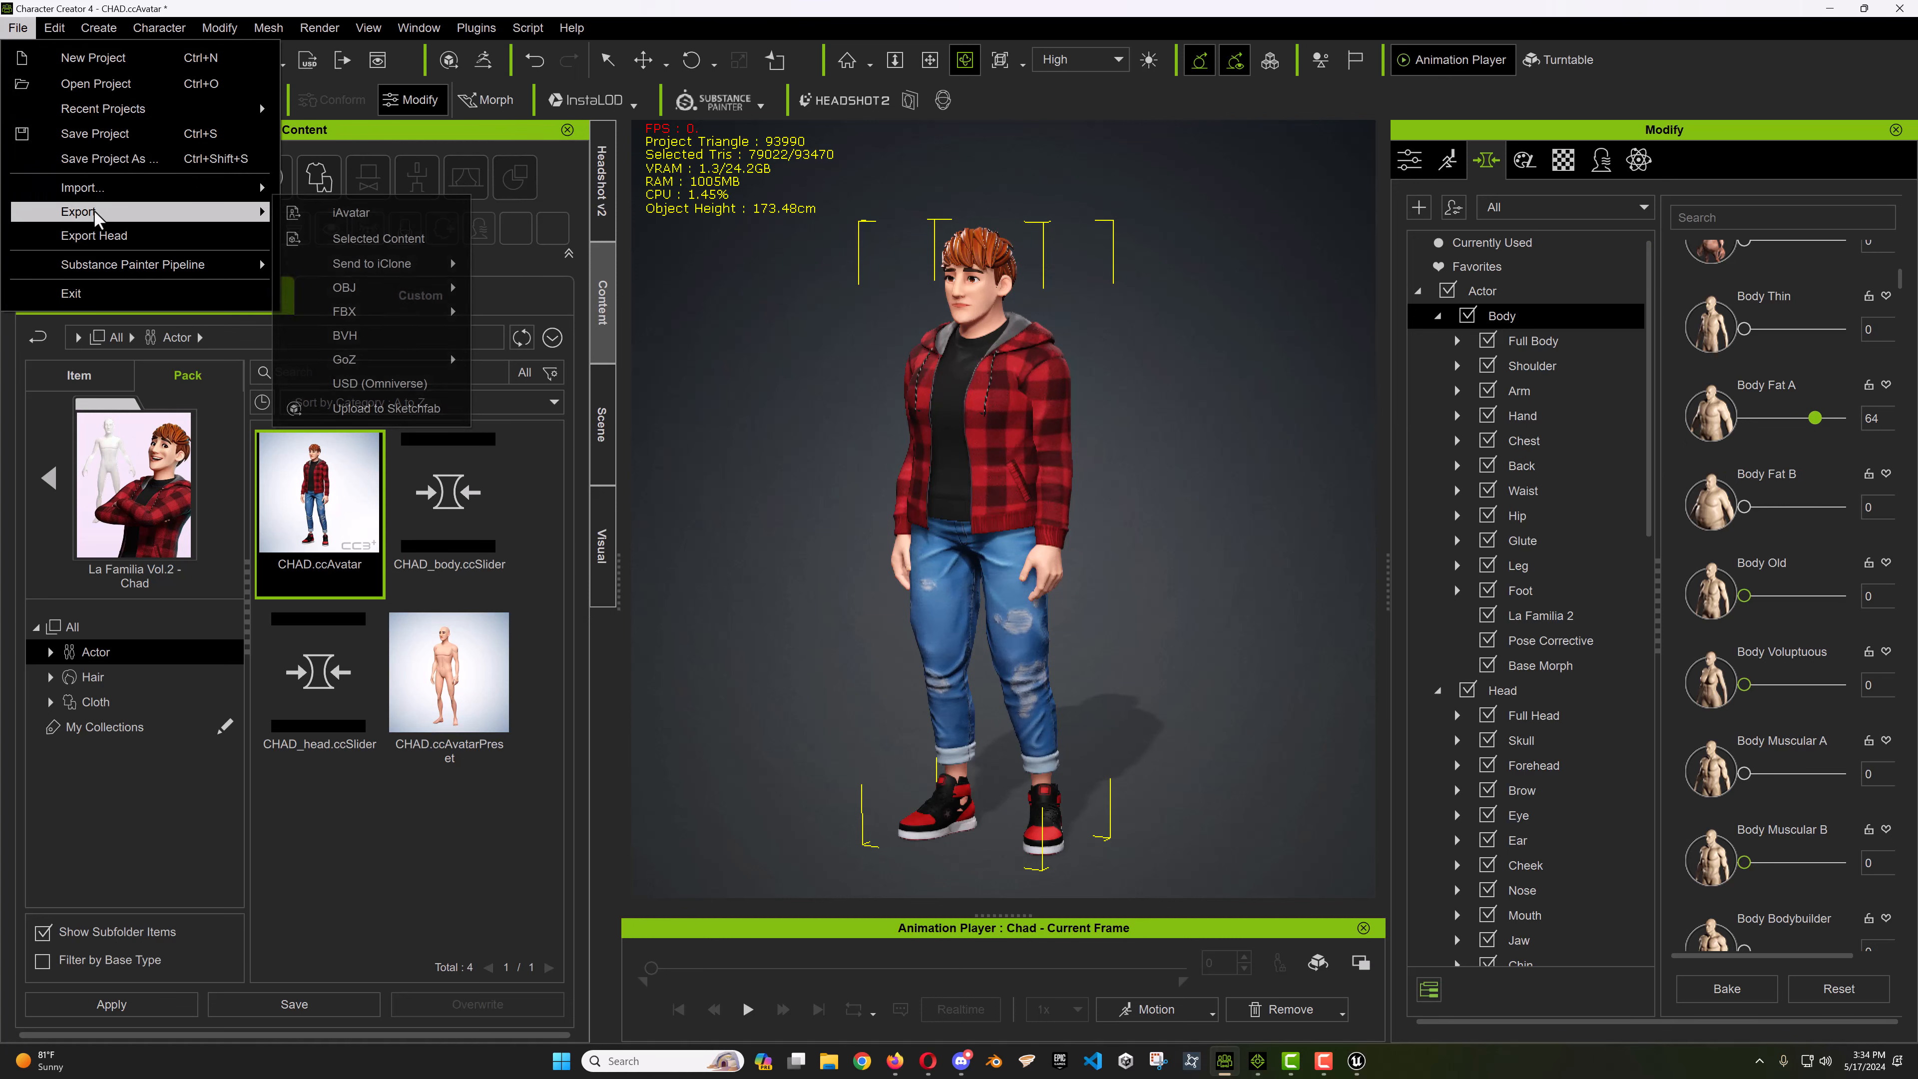
pyautogui.click(363, 227)
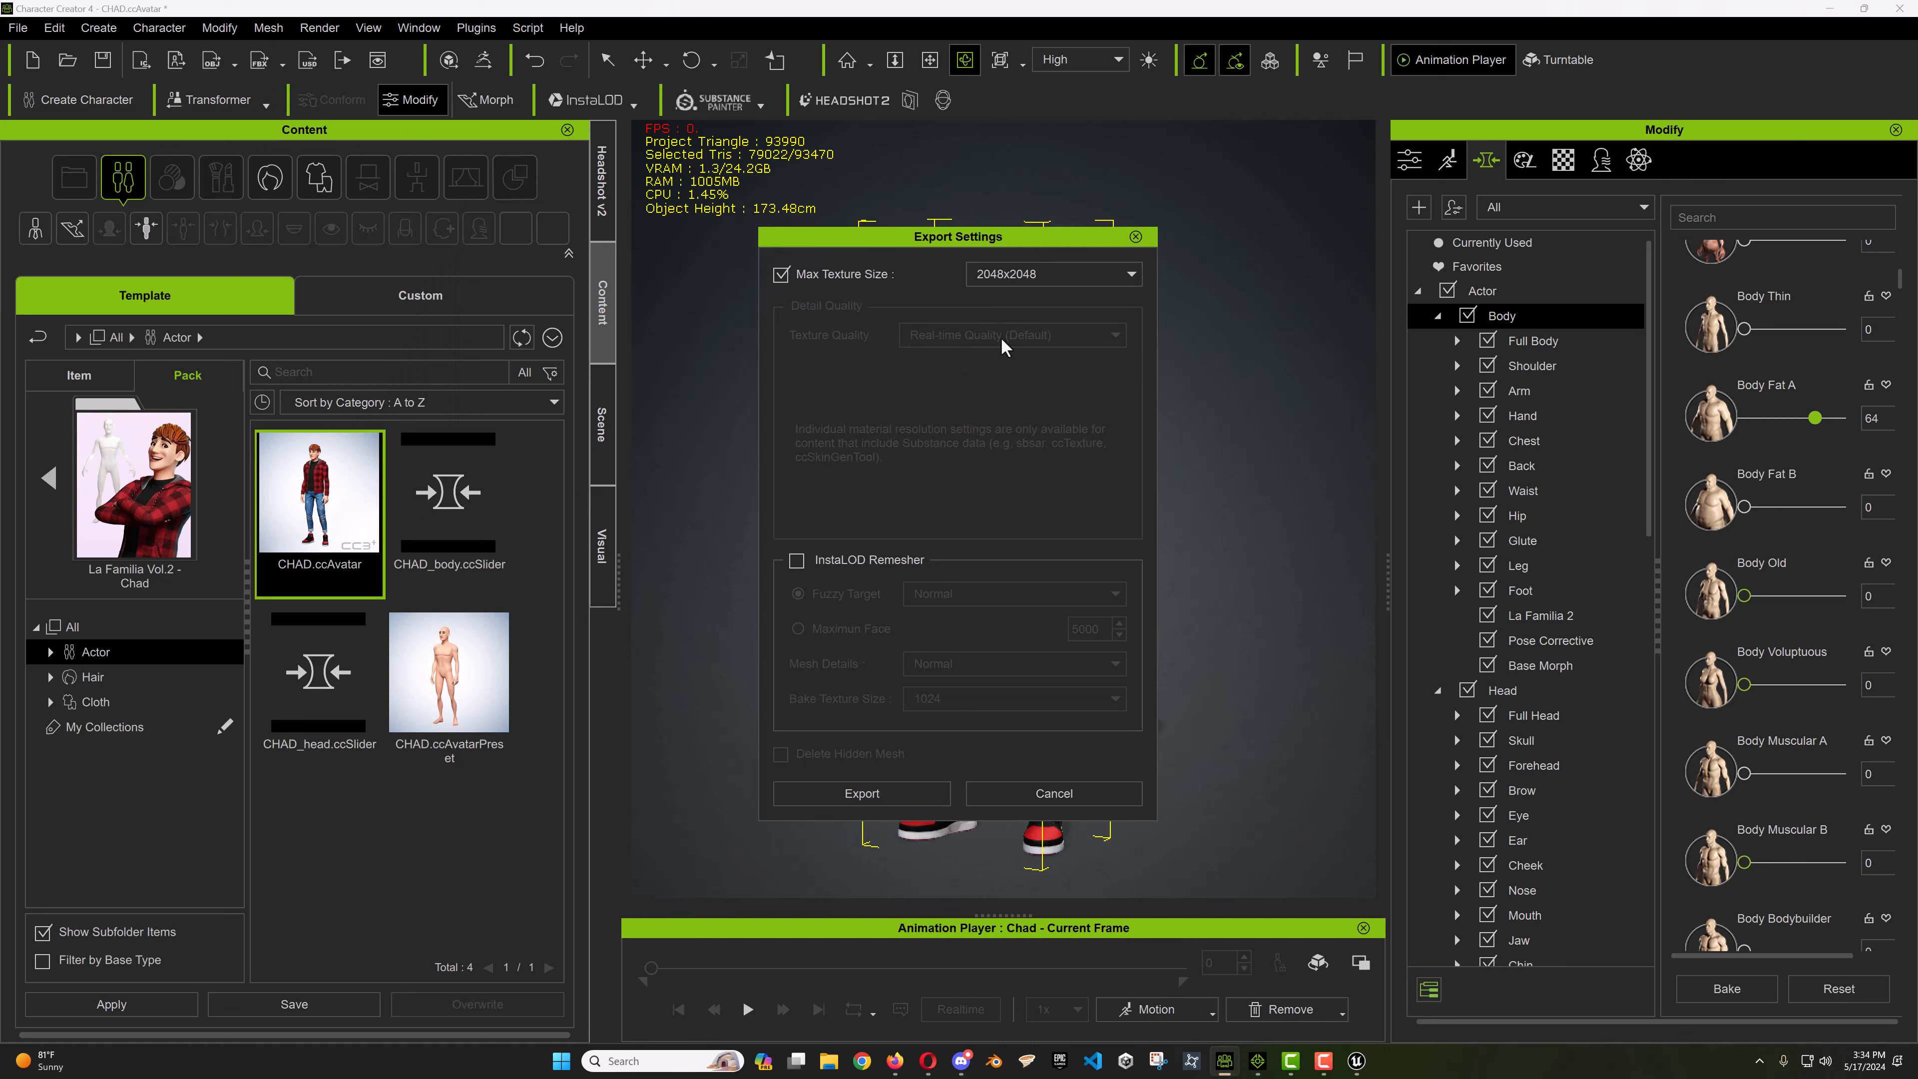
pyautogui.click(1034, 289)
pyautogui.click(1012, 352)
pyautogui.click(863, 799)
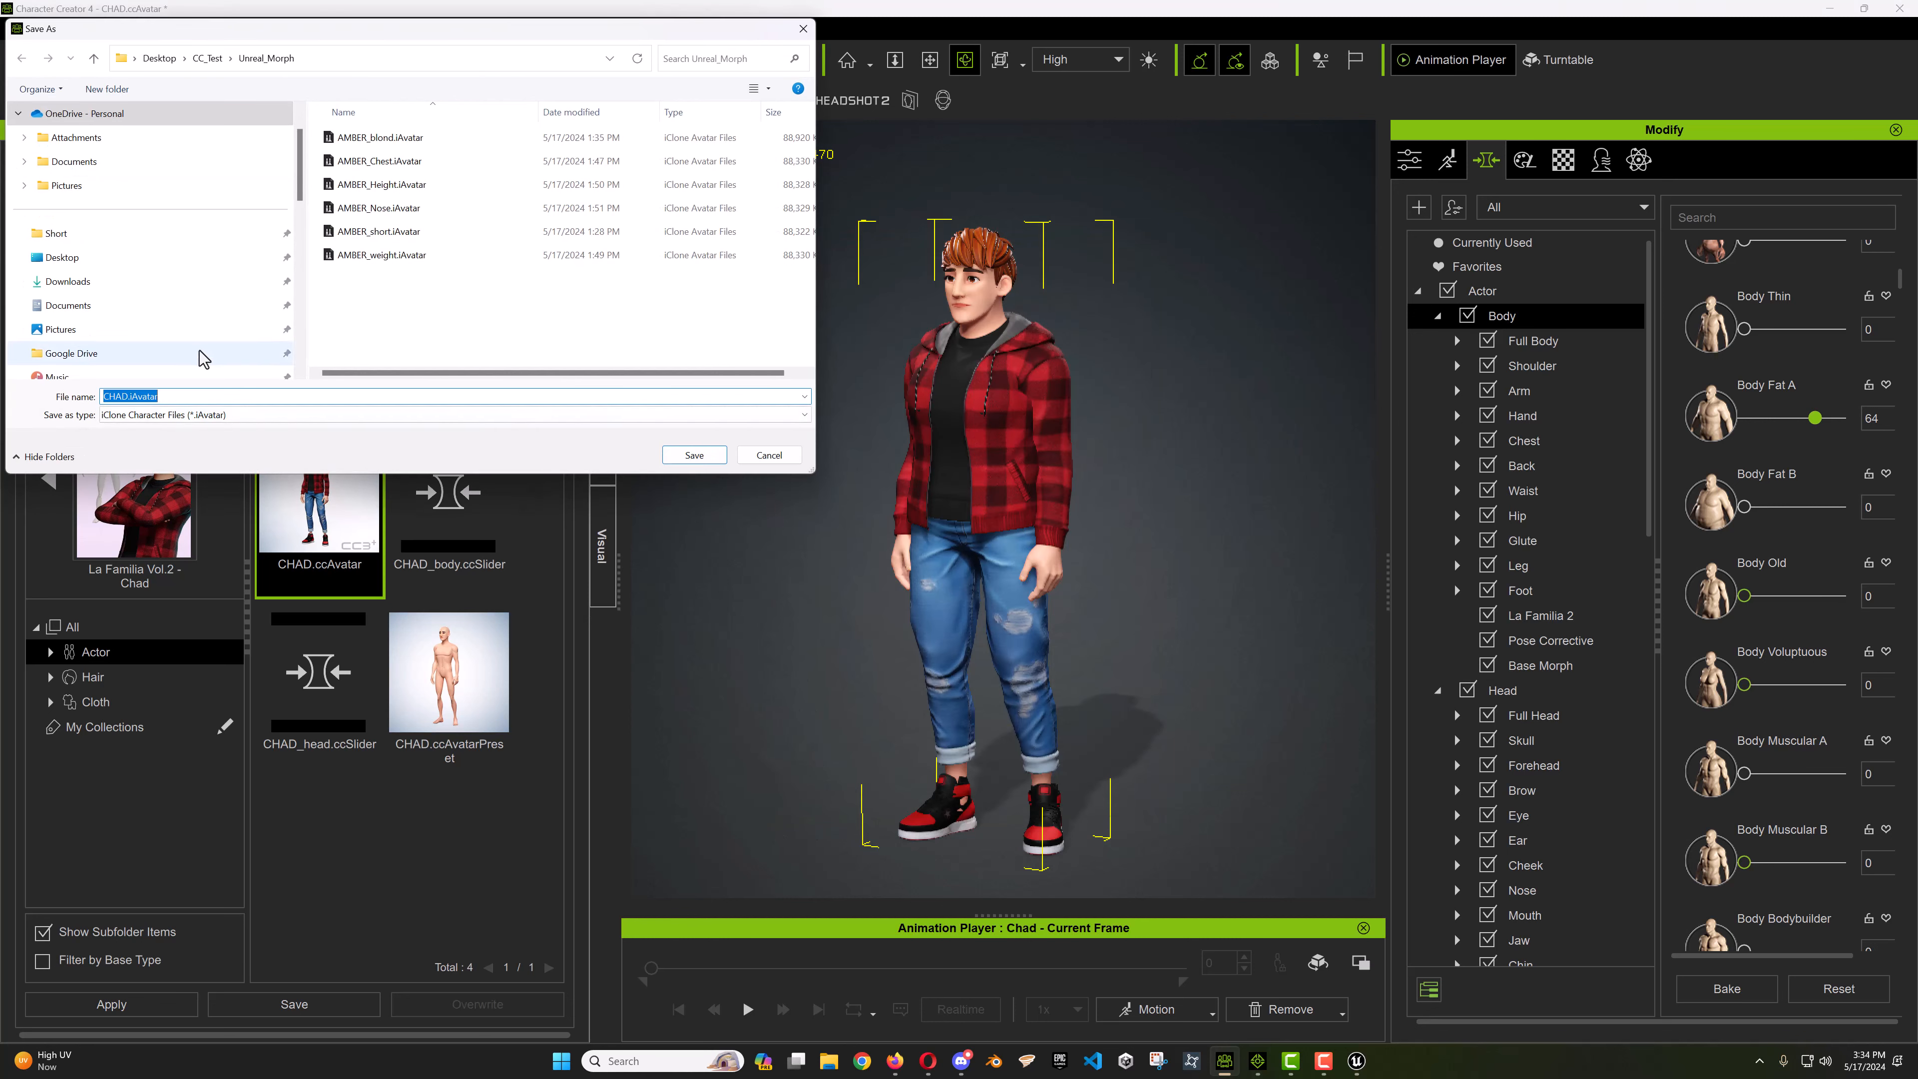
# Save the export as CHAD_Weight.iAvatar in the Unreal_Morph folder
pyautogui.click(130, 396)
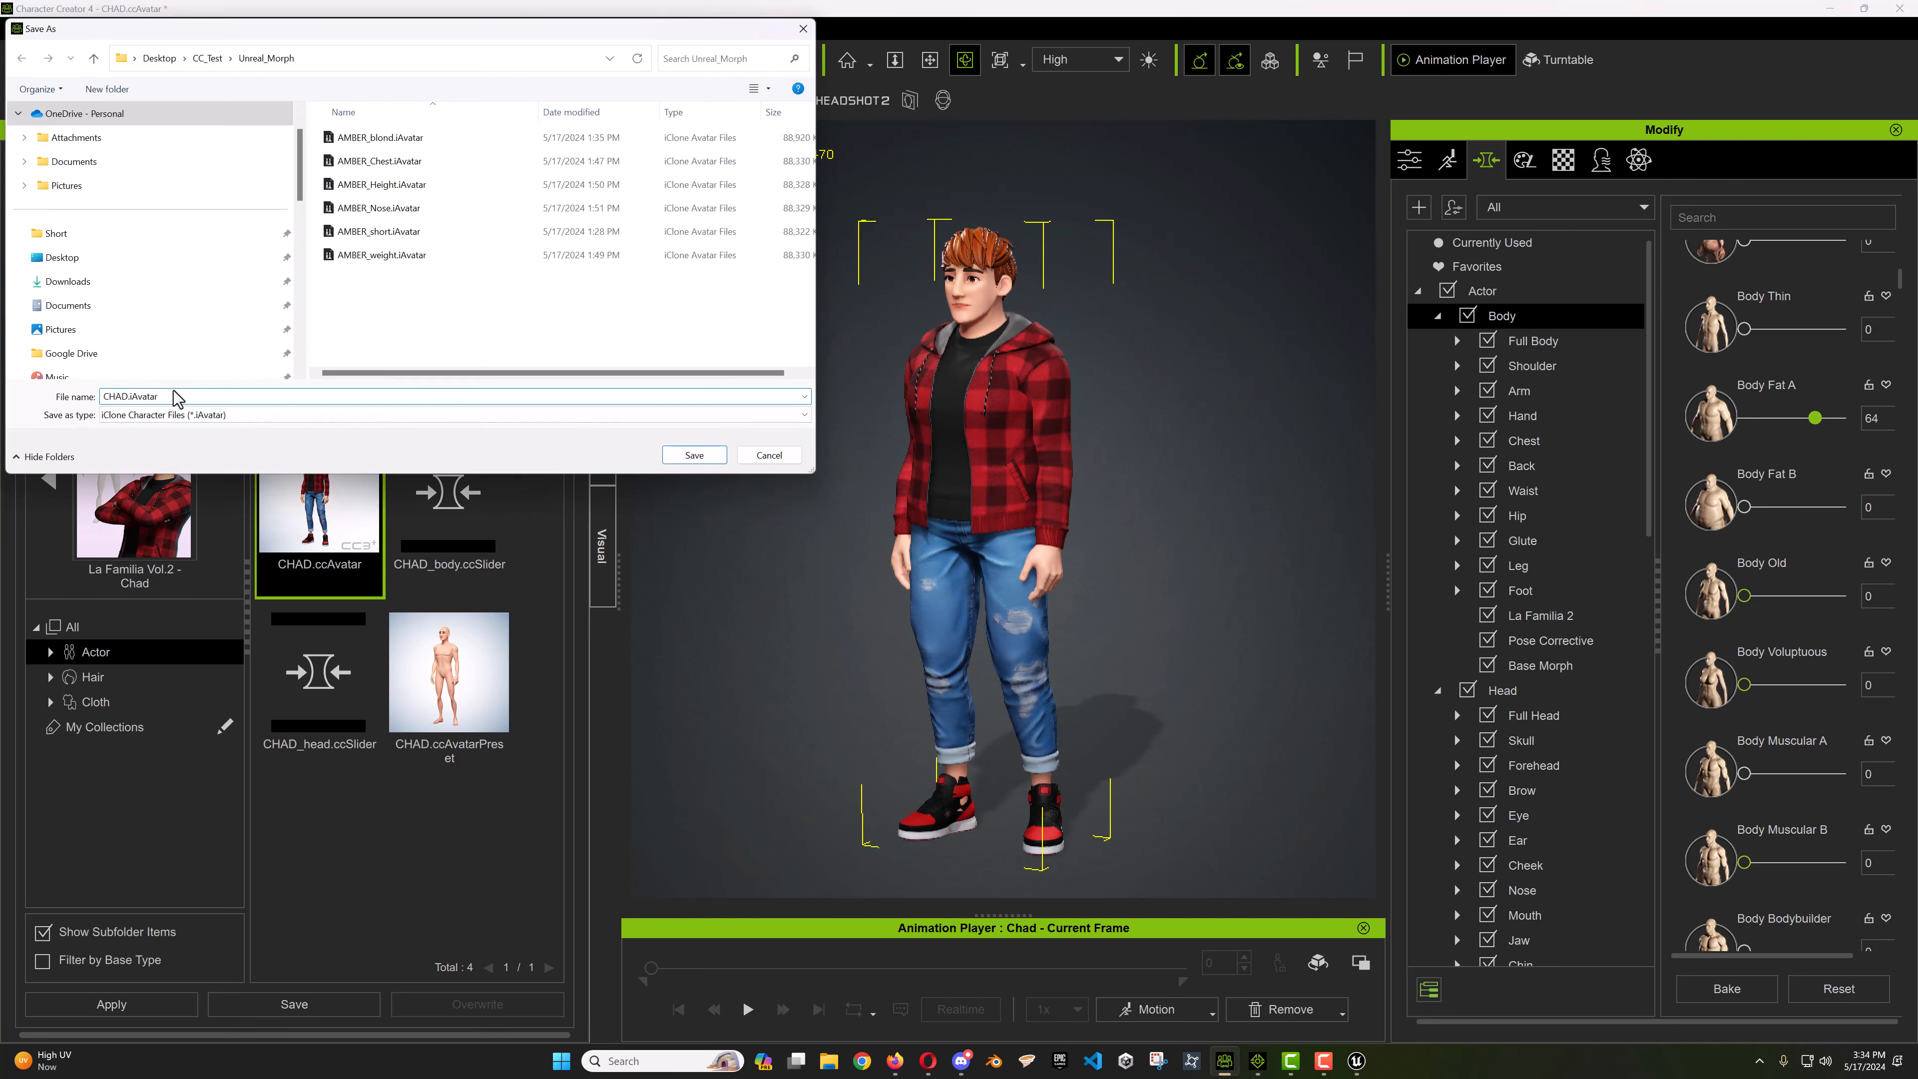
pyautogui.write('_Weight')
pyautogui.press('Return')
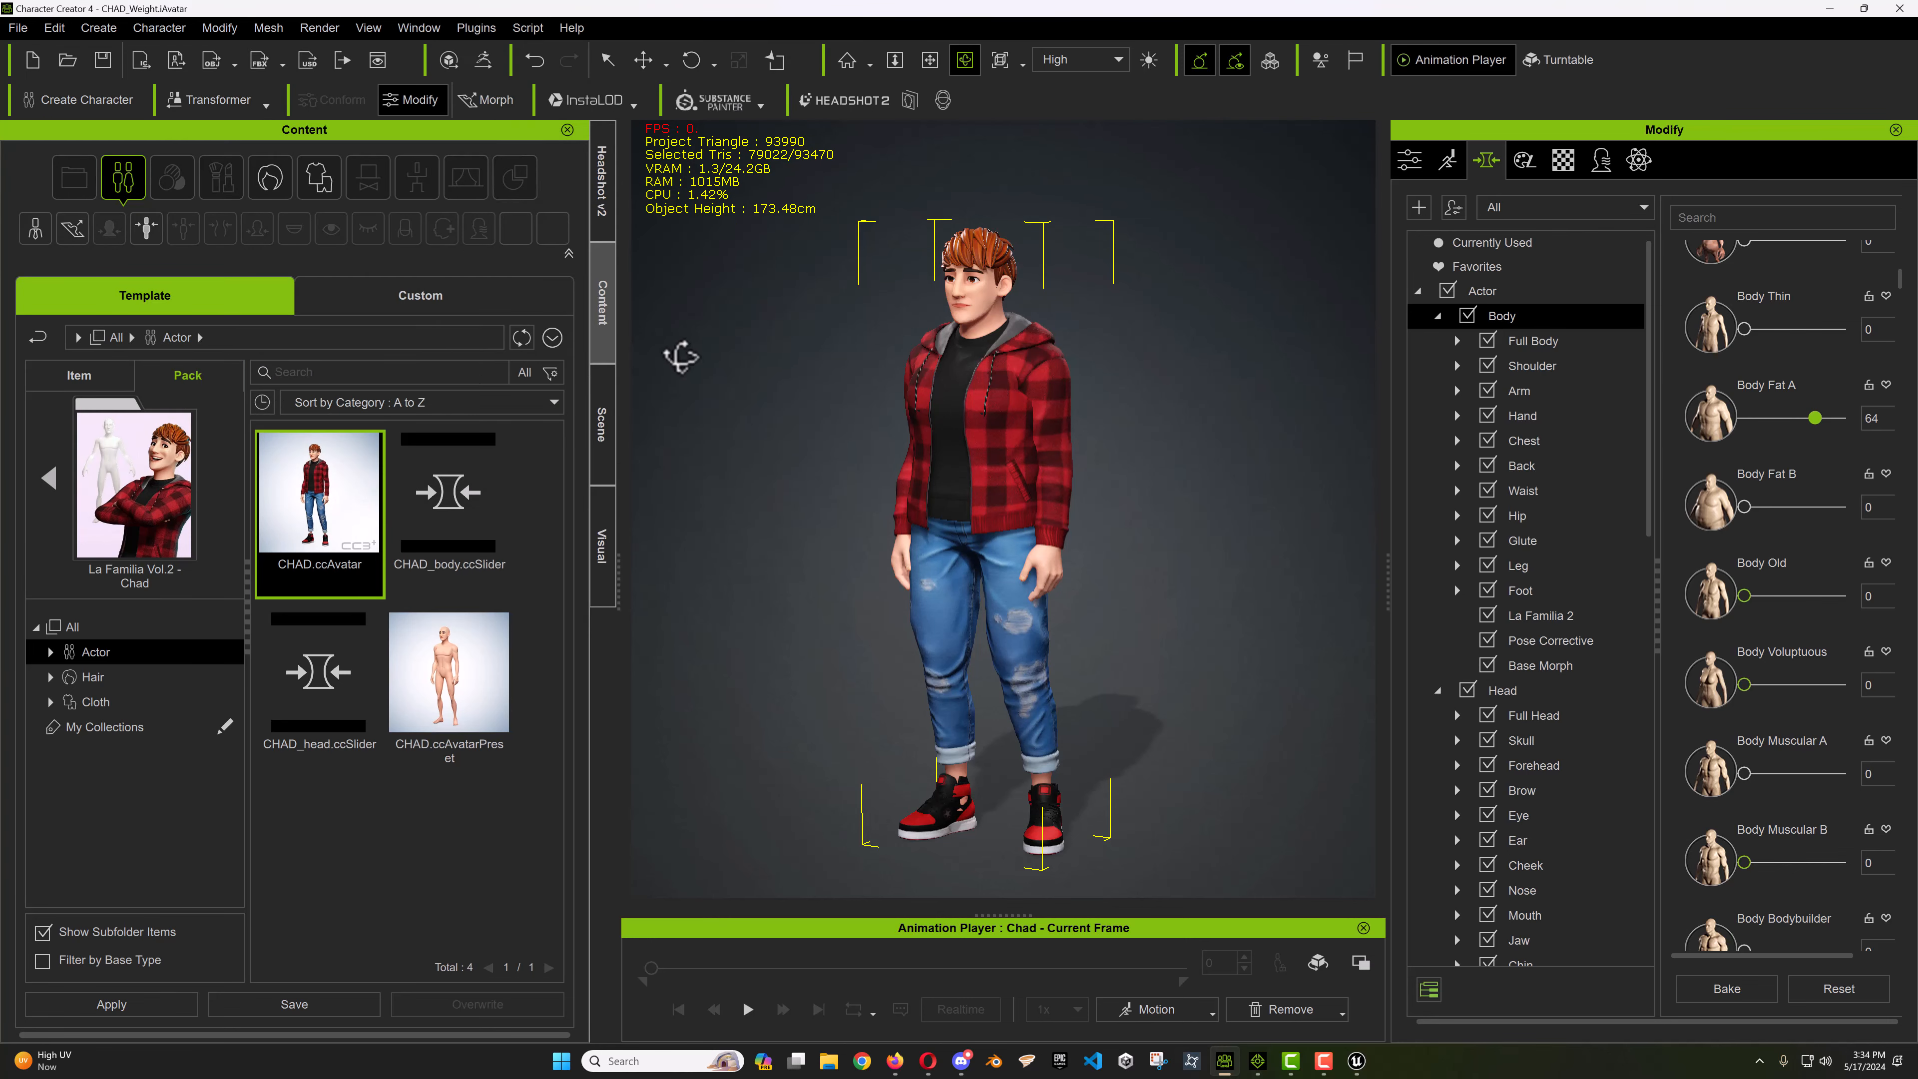
# Undo the Body Fat A change and set Chad's Nose Scale morph to 100
pyautogui.hotkey('ctrl', 'z')
pyautogui.hotkey('ctrl', 'z')
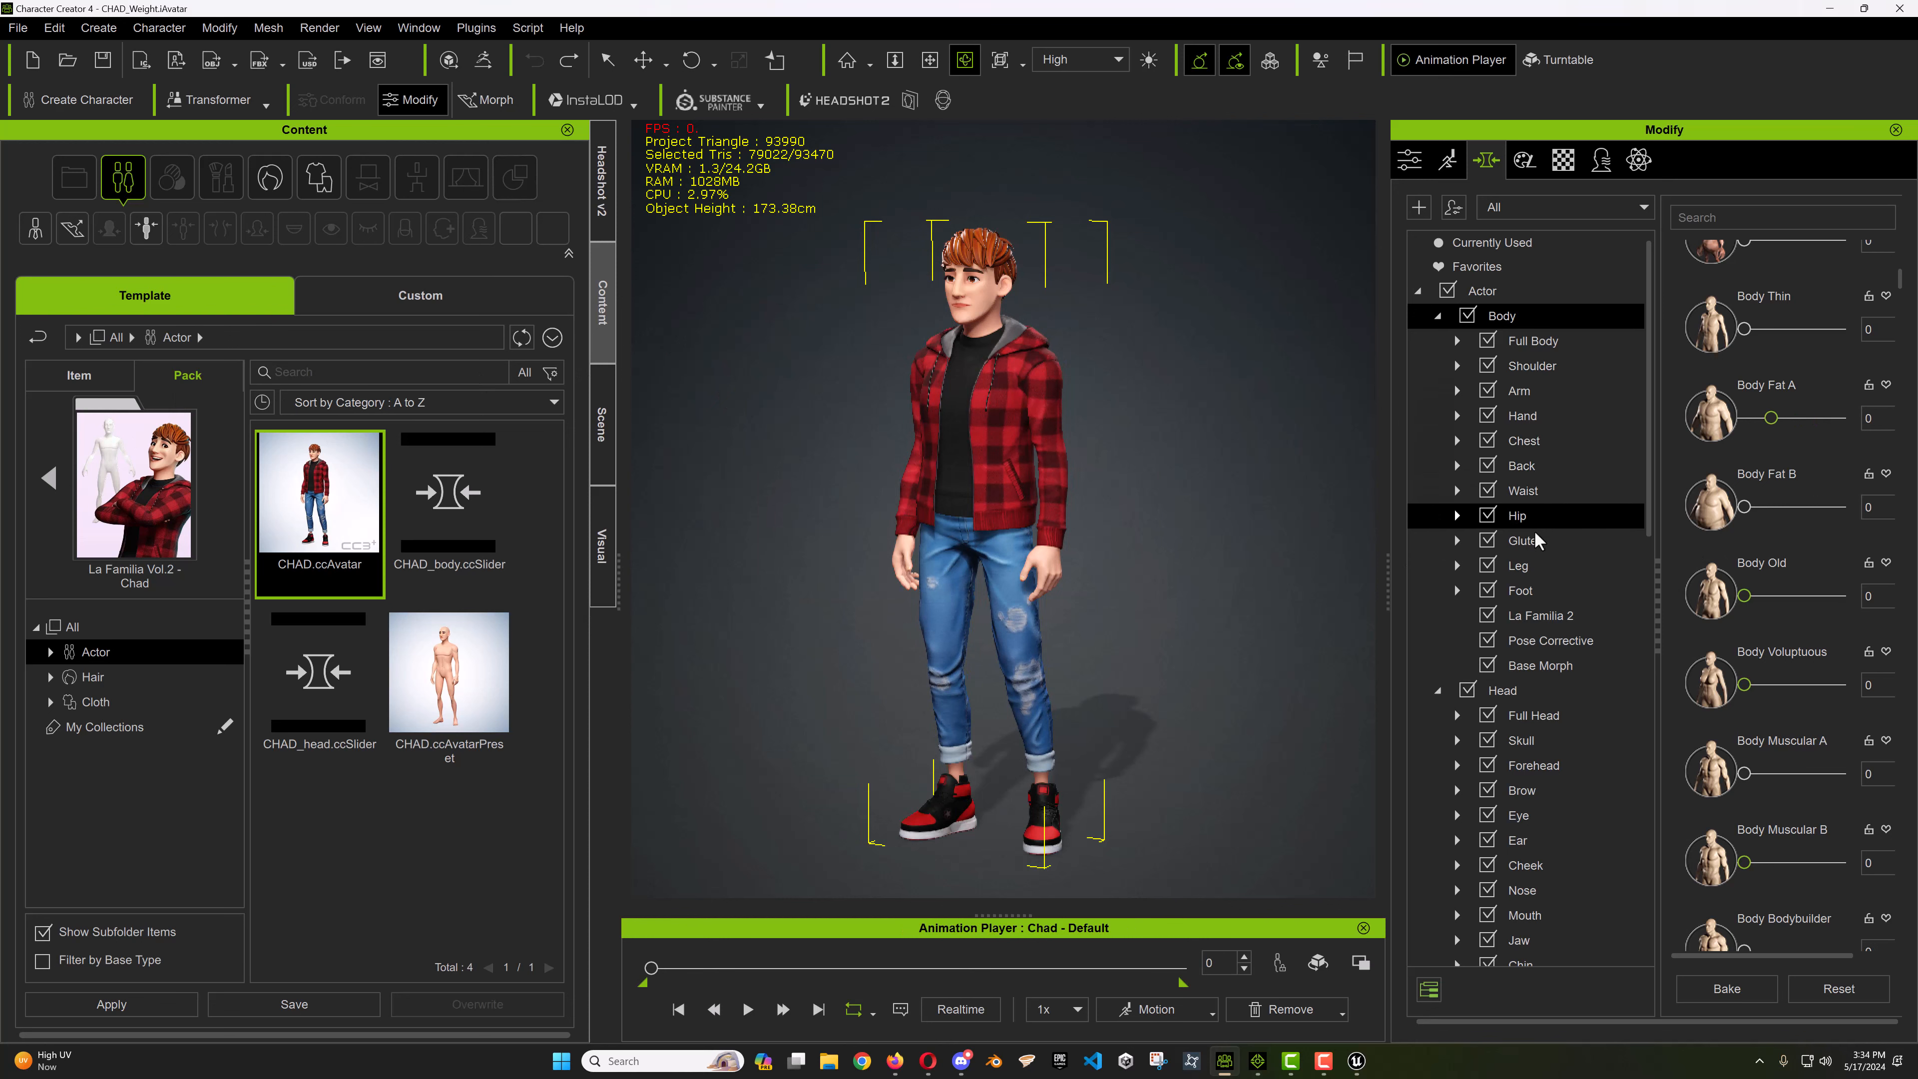
pyautogui.click(1532, 719)
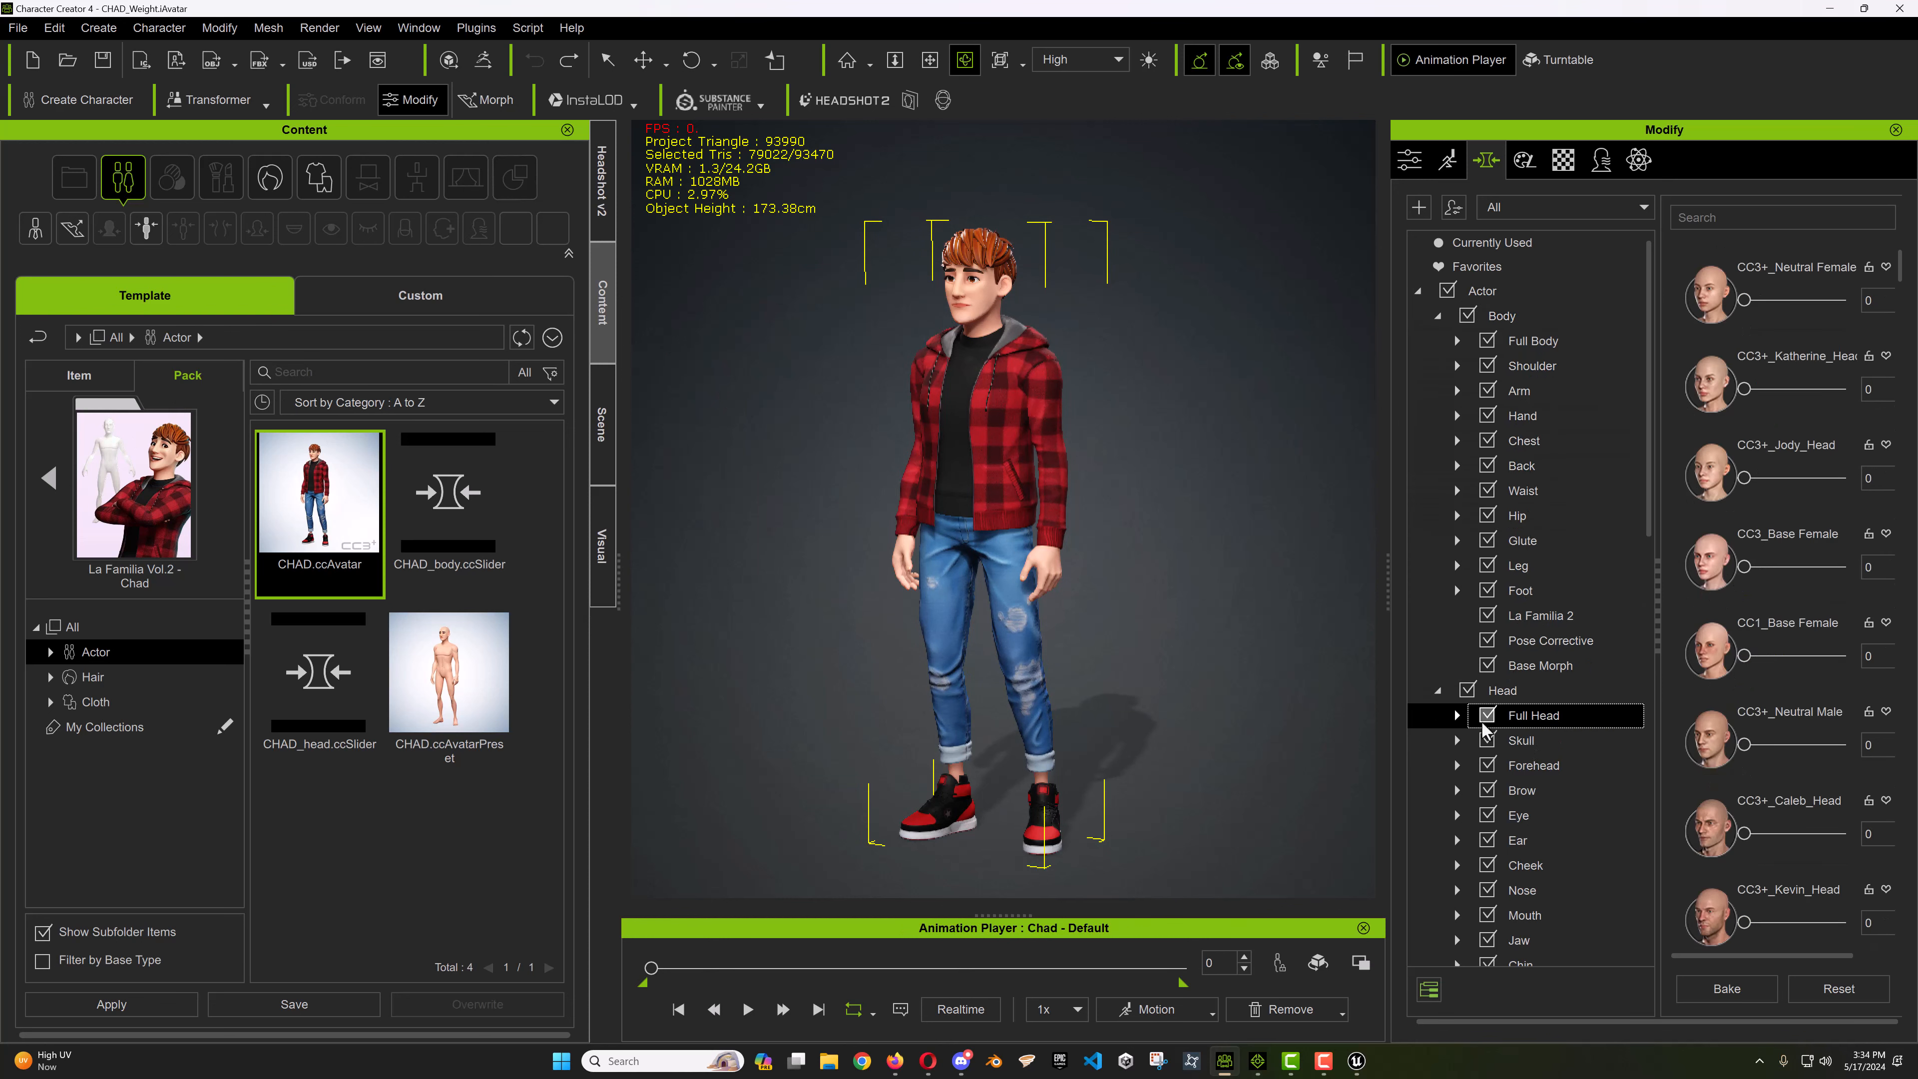
pyautogui.scroll(-1, 1573, 877)
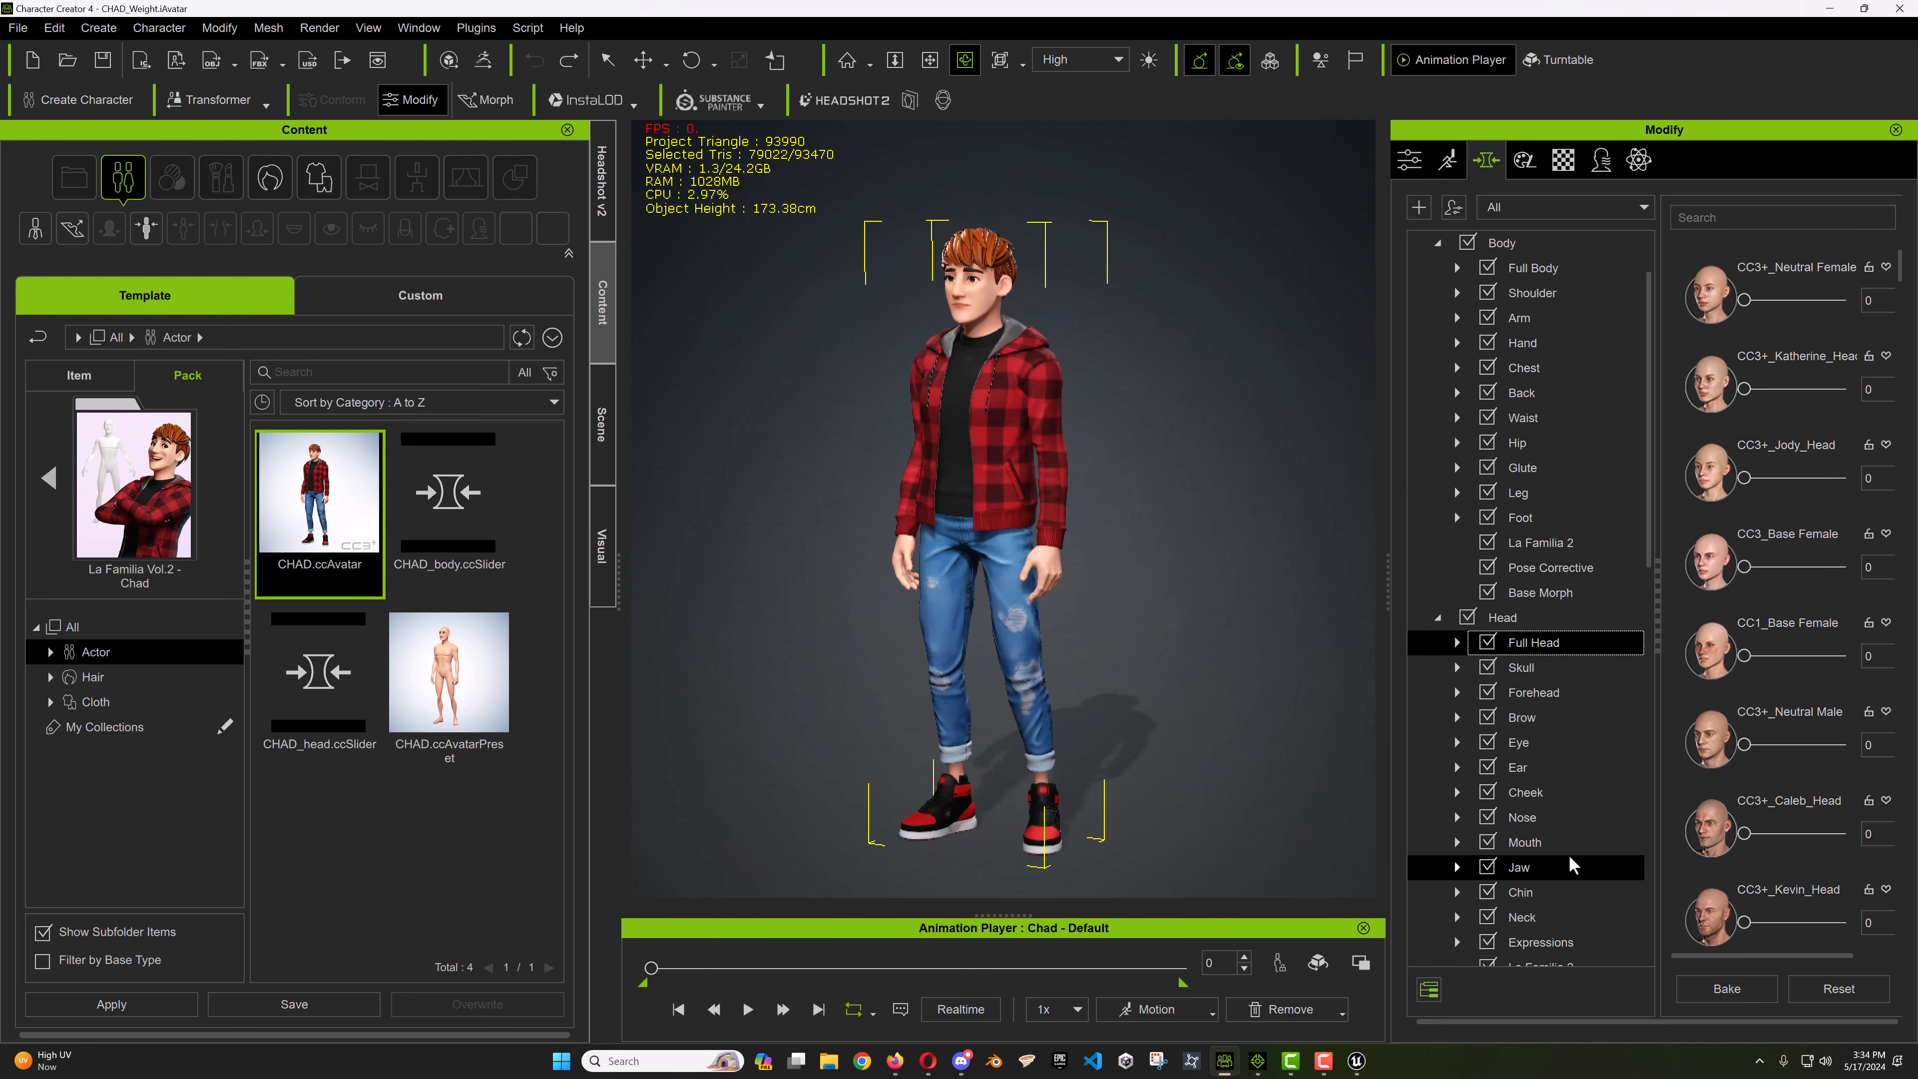
pyautogui.click(1522, 817)
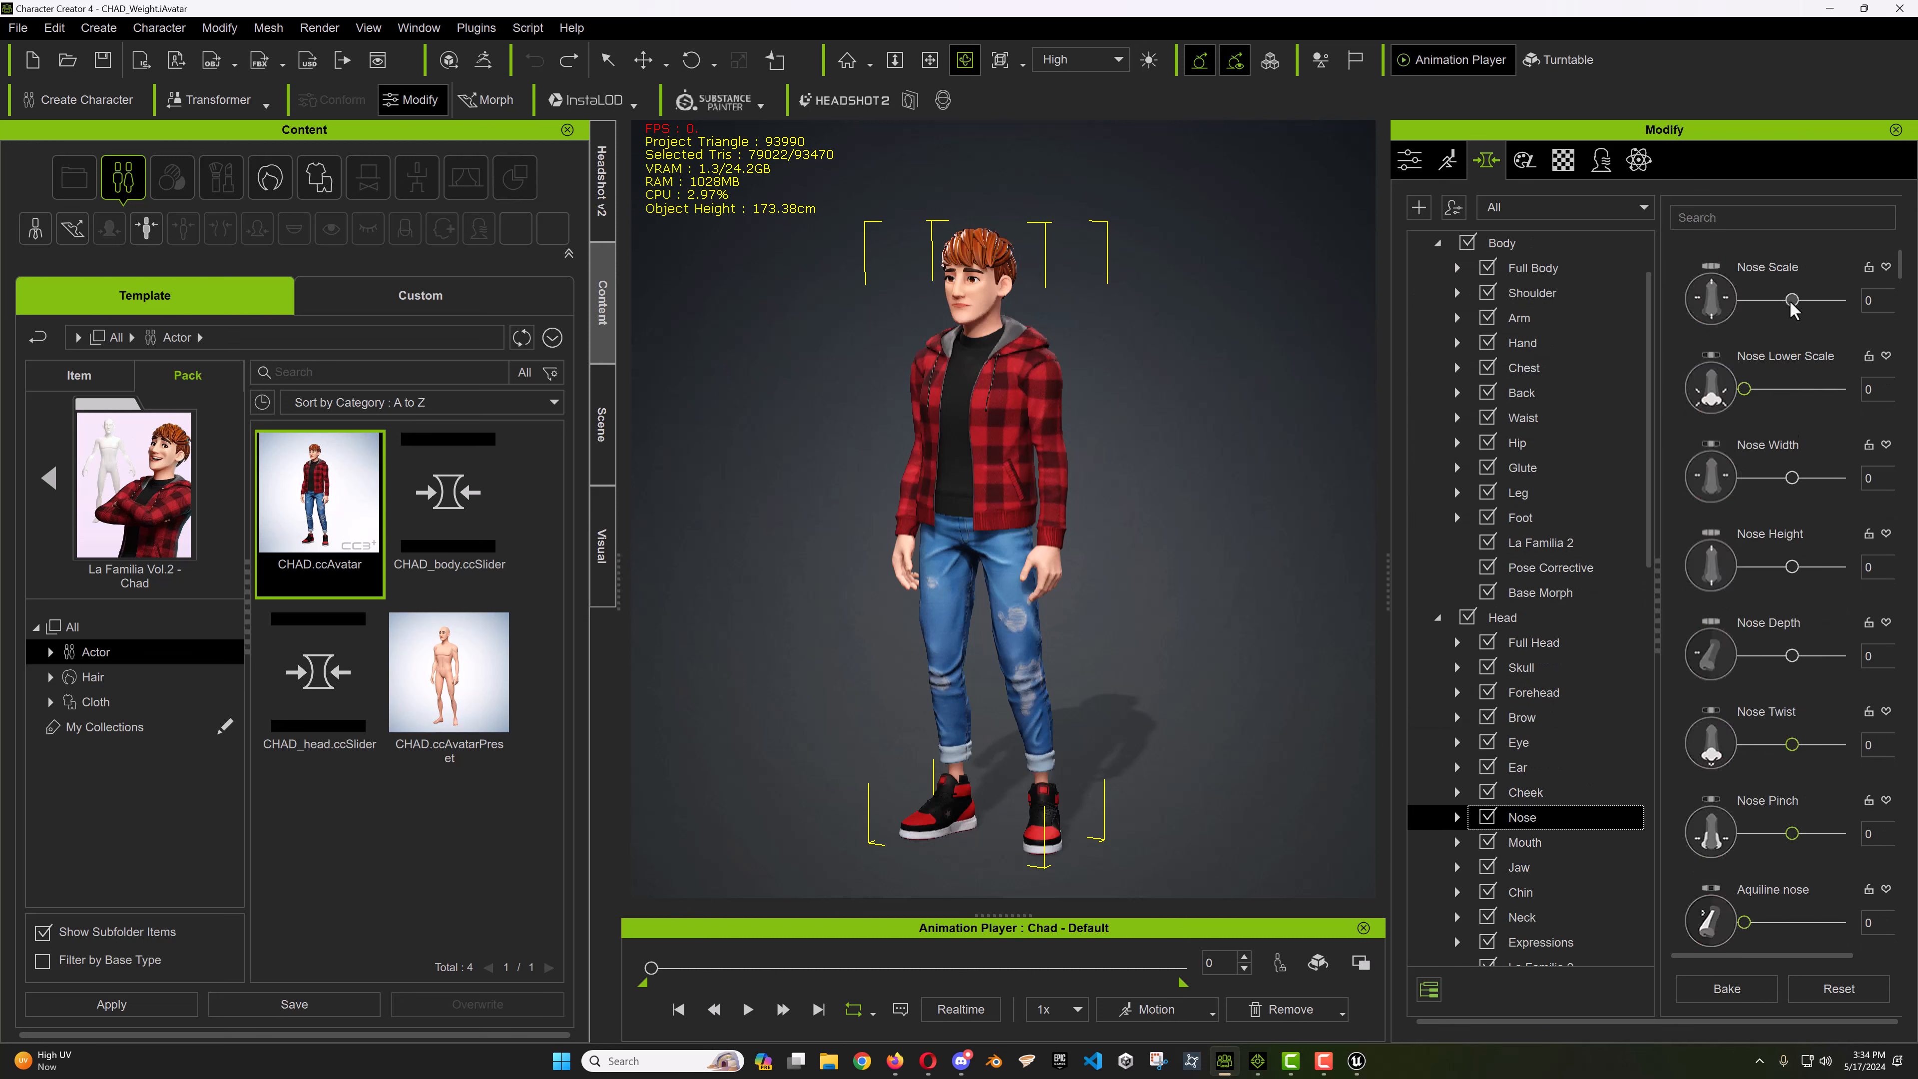
pyautogui.moveTo(1790, 301); pyautogui.dragTo(1839, 301)
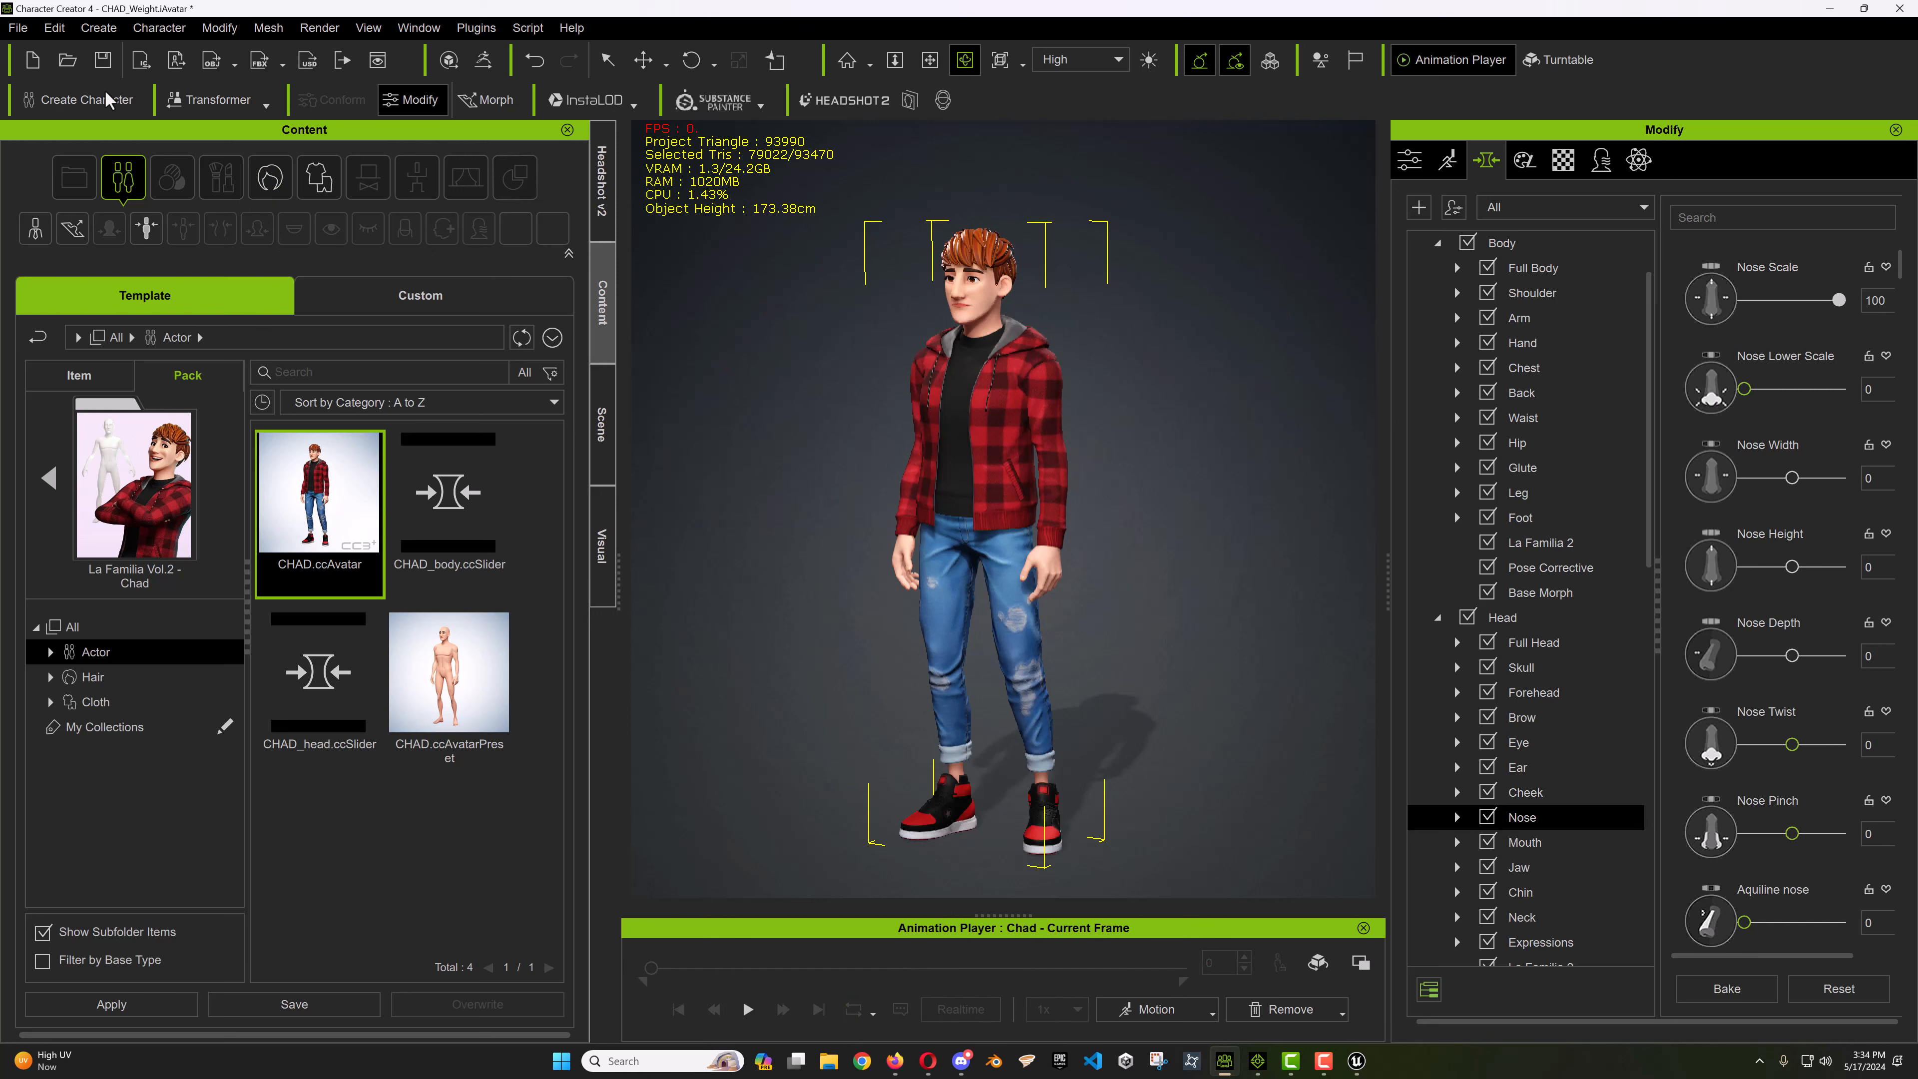
# Start an iAvatar export of the large-nosed Chad with a maximum texture size of 4096x4096
pyautogui.click(18, 27)
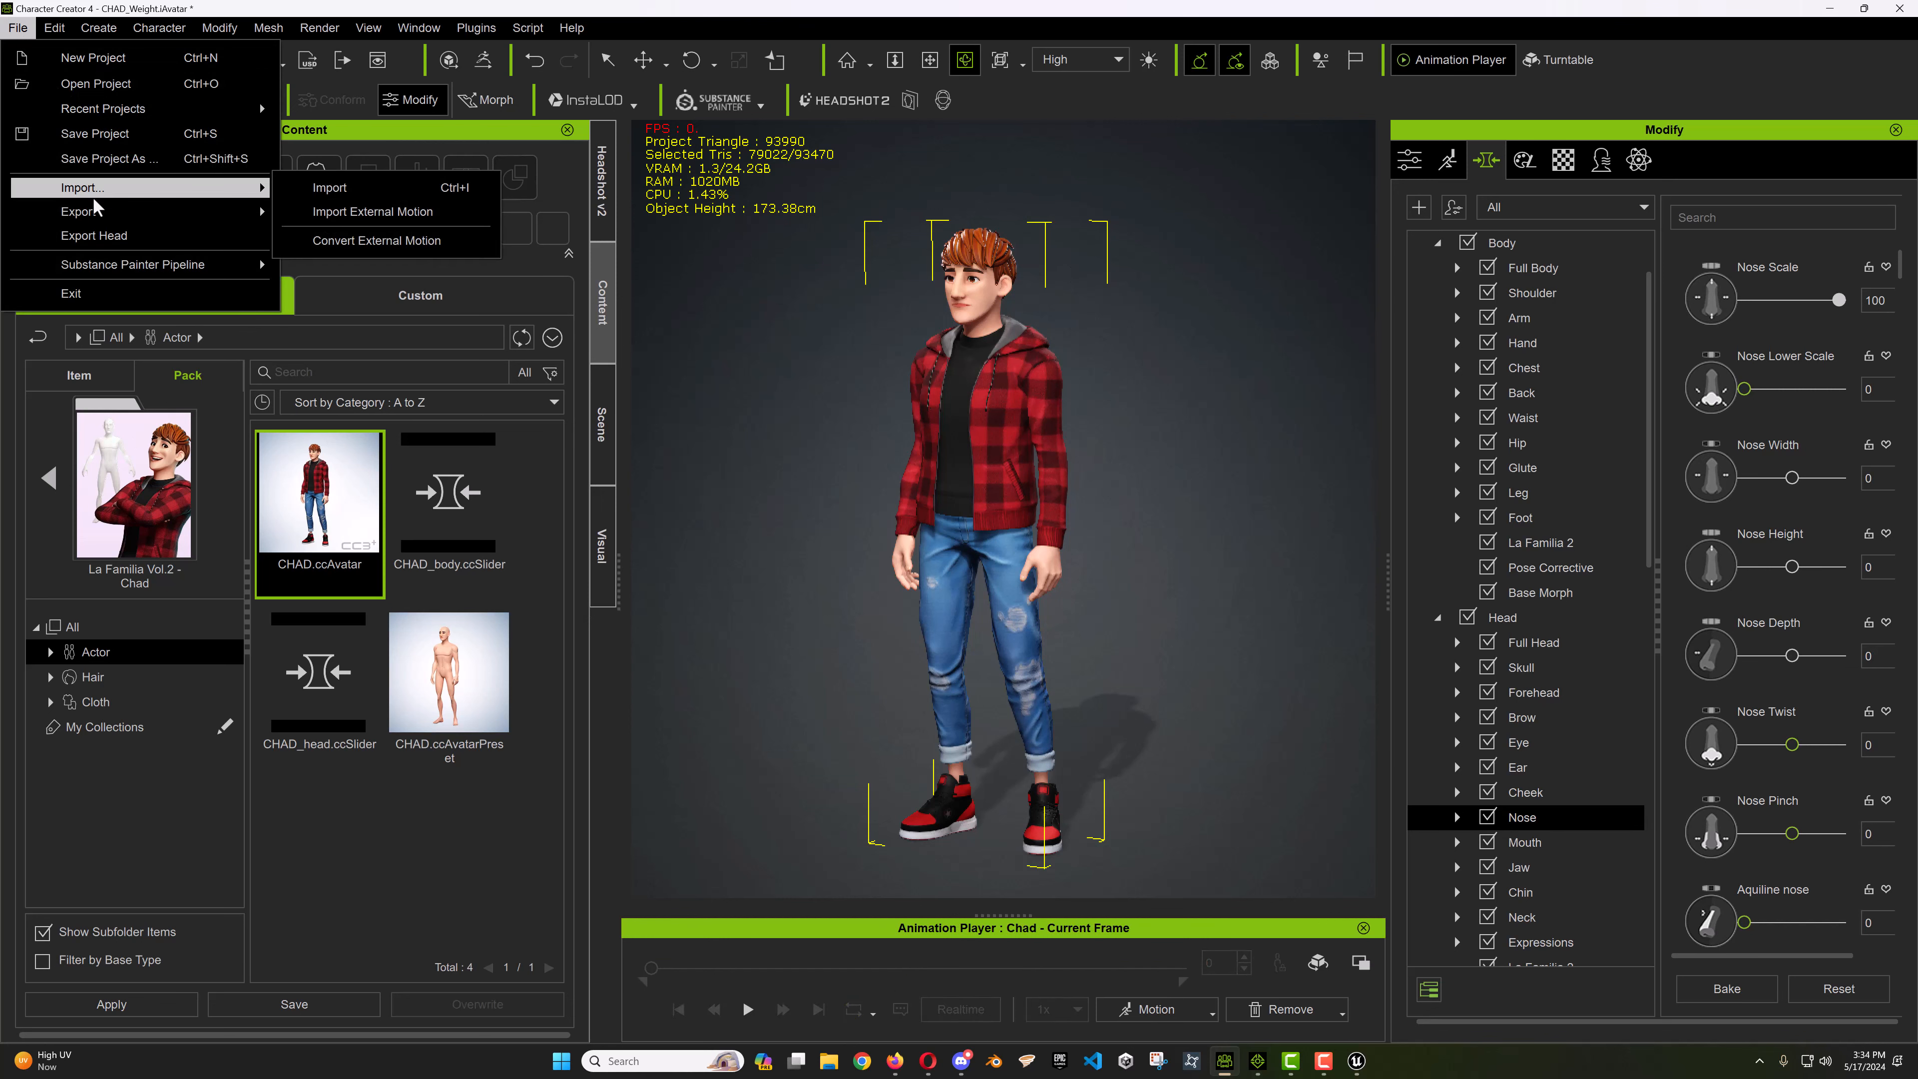
pyautogui.moveTo(96, 214)
pyautogui.click(363, 221)
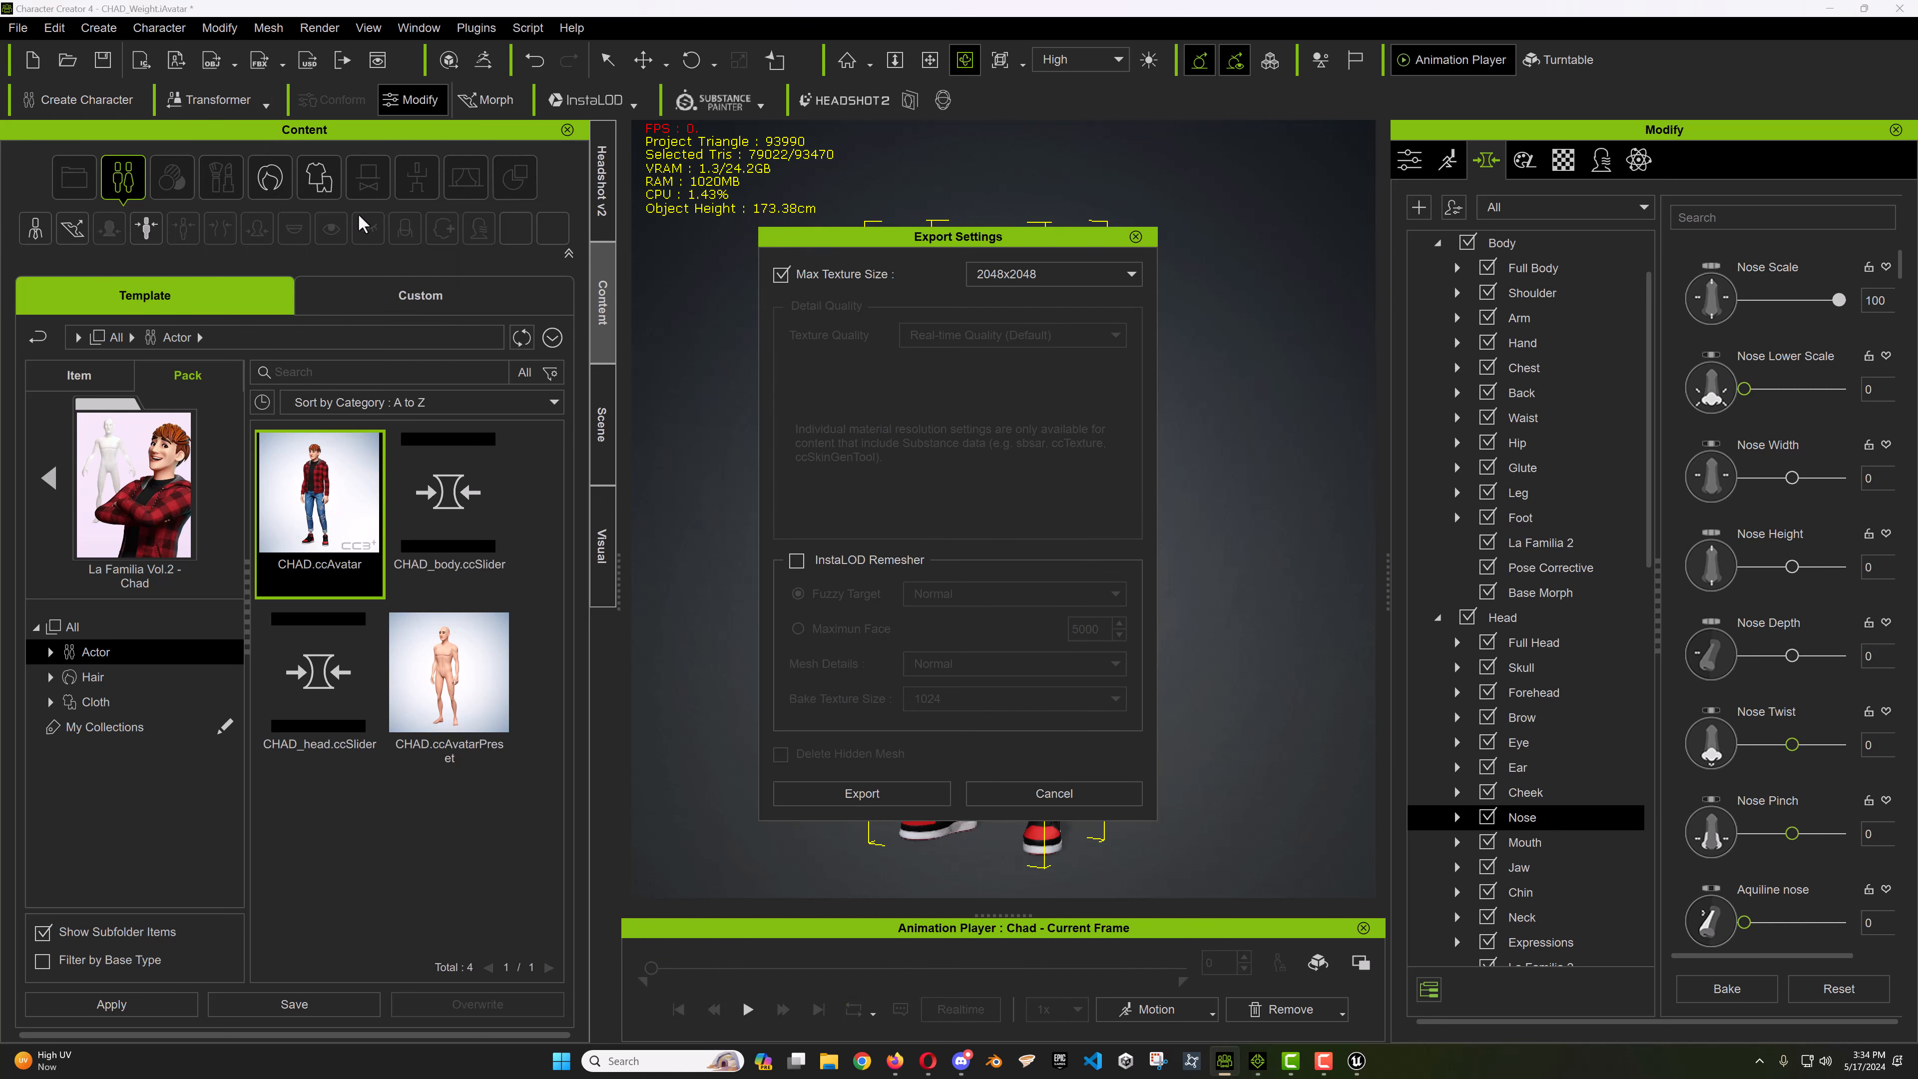
pyautogui.click(1057, 274)
pyautogui.click(1020, 361)
pyautogui.click(880, 797)
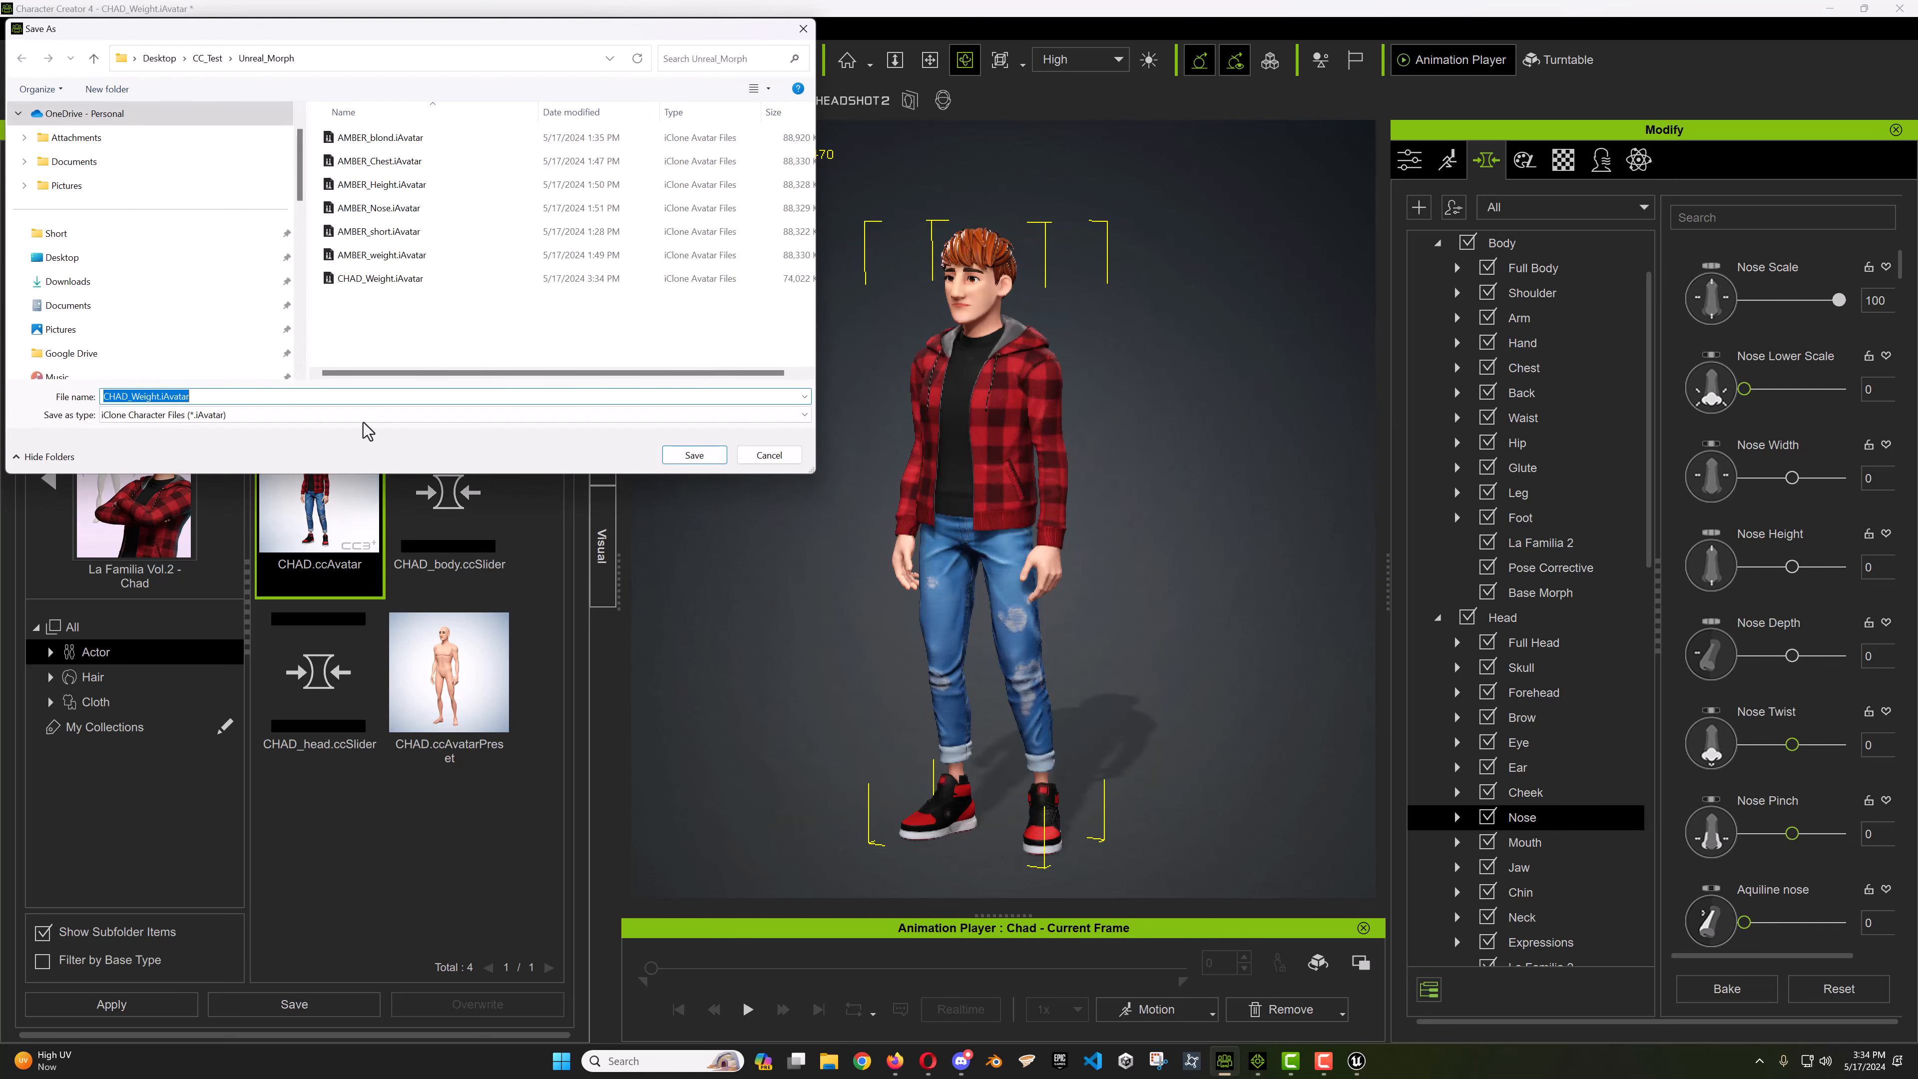
# Save the export as CHAD_Nose.iAvatar in the Unreal_Morph folder
pyautogui.click(129, 398)
pyautogui.press('Delete')
pyautogui.press('Delete')
pyautogui.press('Delete')
pyautogui.press('Delete')
pyautogui.press('Return')
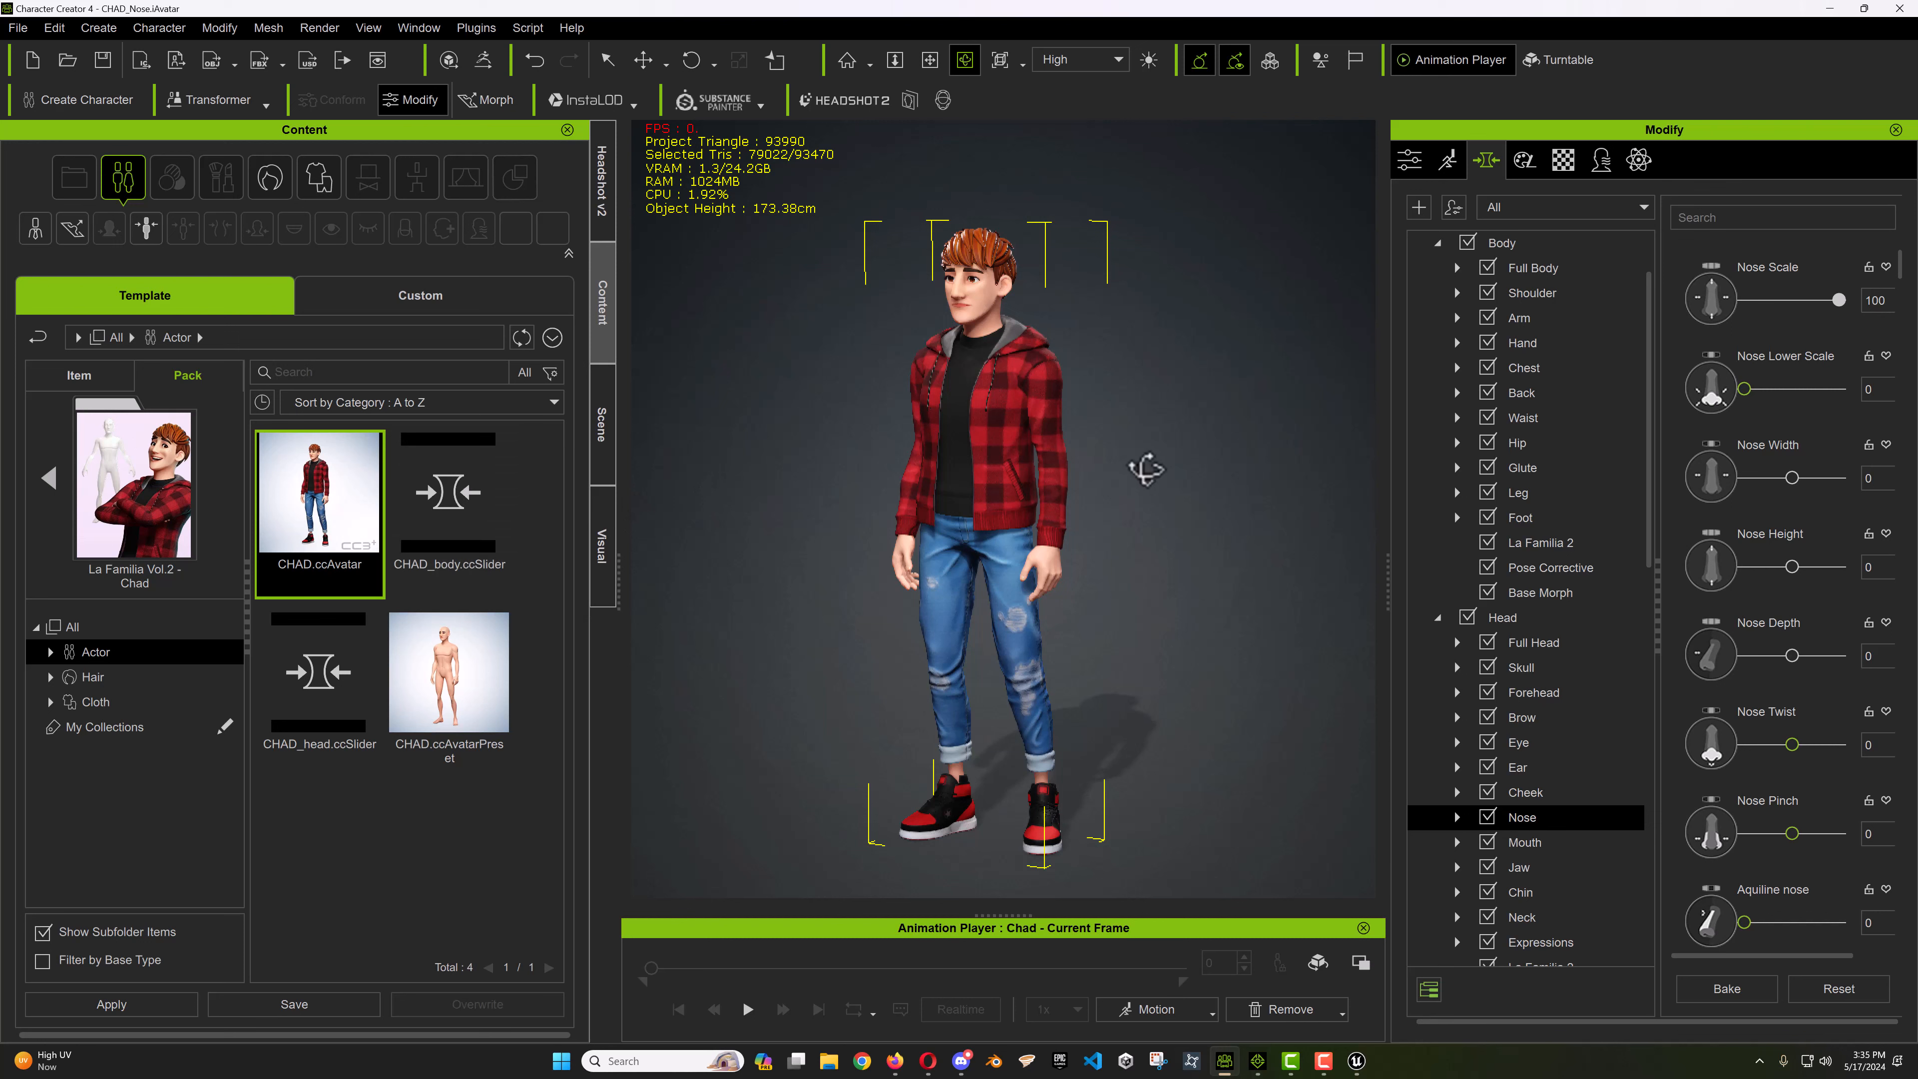
# Undo the Nose Scale change and set Chad's Ear Scale morph to 100
pyautogui.hotkey('ctrl', 'z')
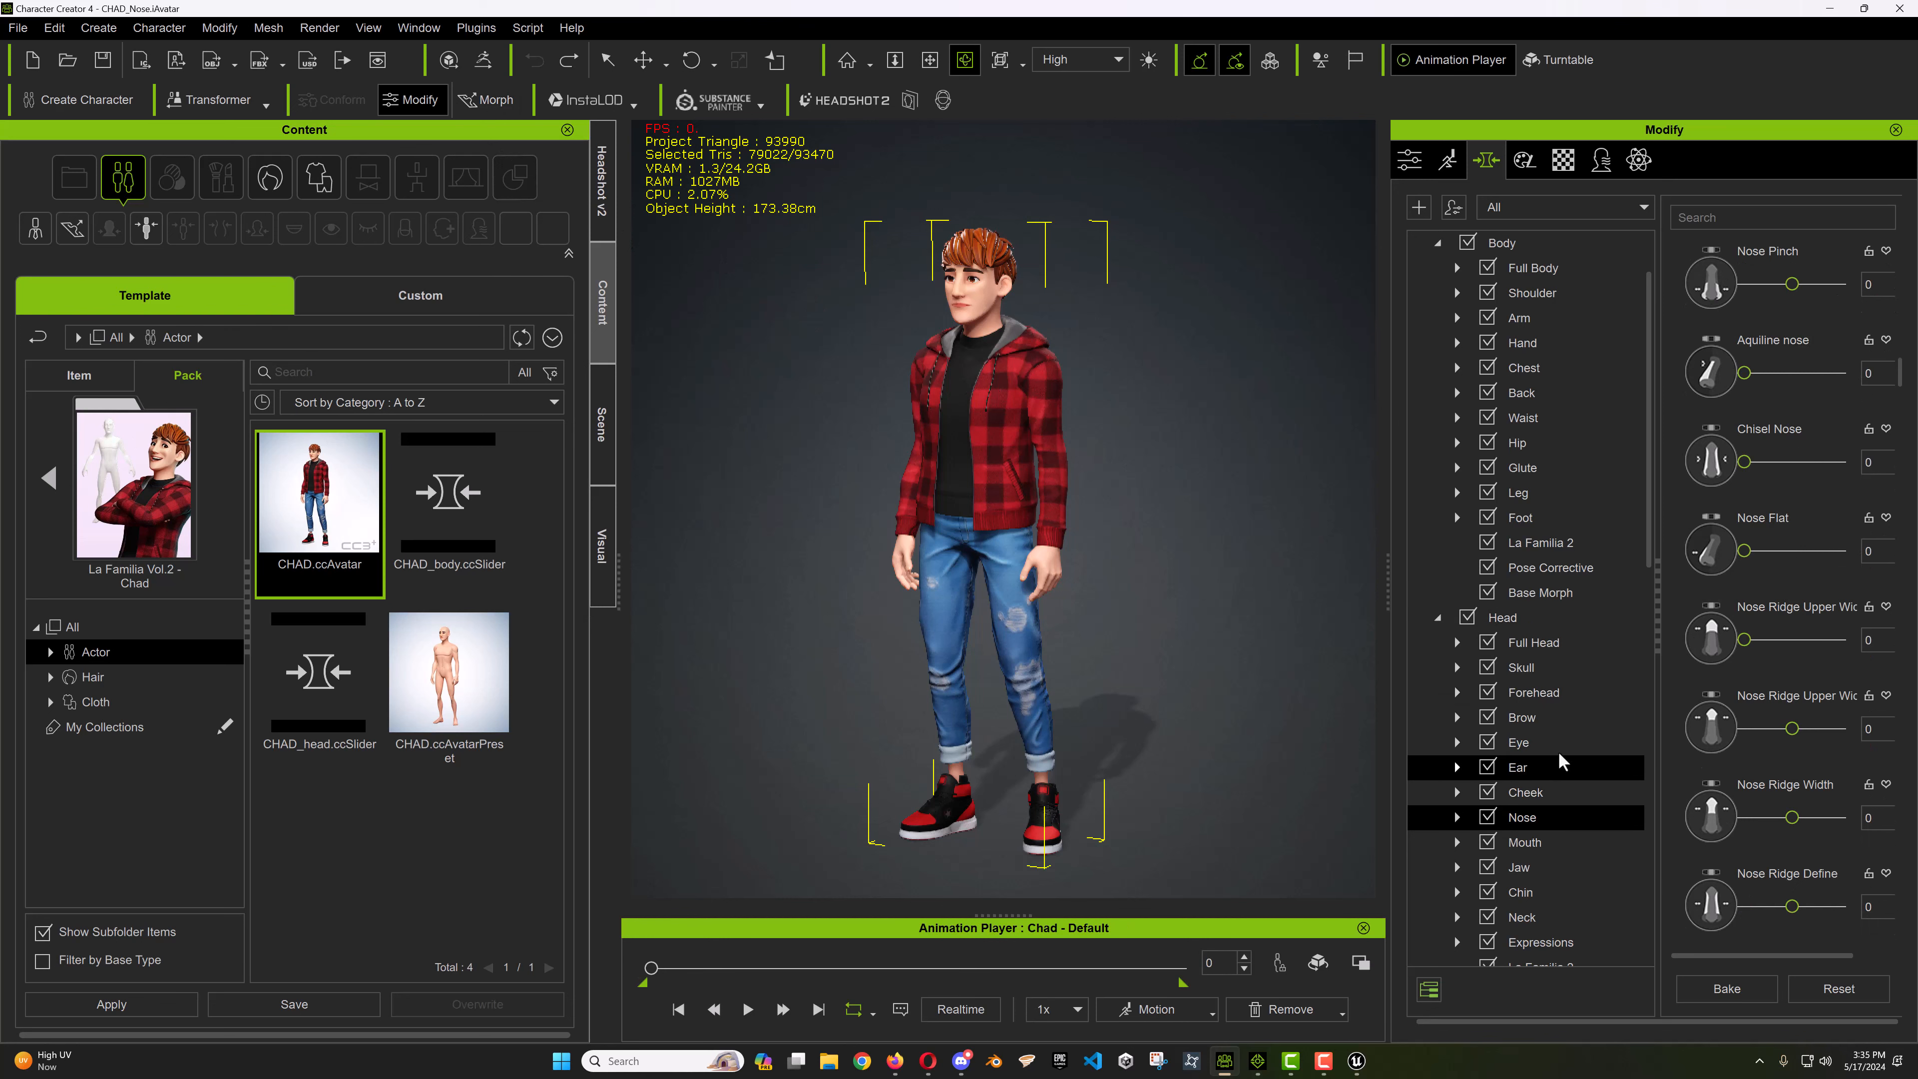
pyautogui.click(1558, 756)
pyautogui.moveTo(1792, 300); pyautogui.dragTo(1893, 300)
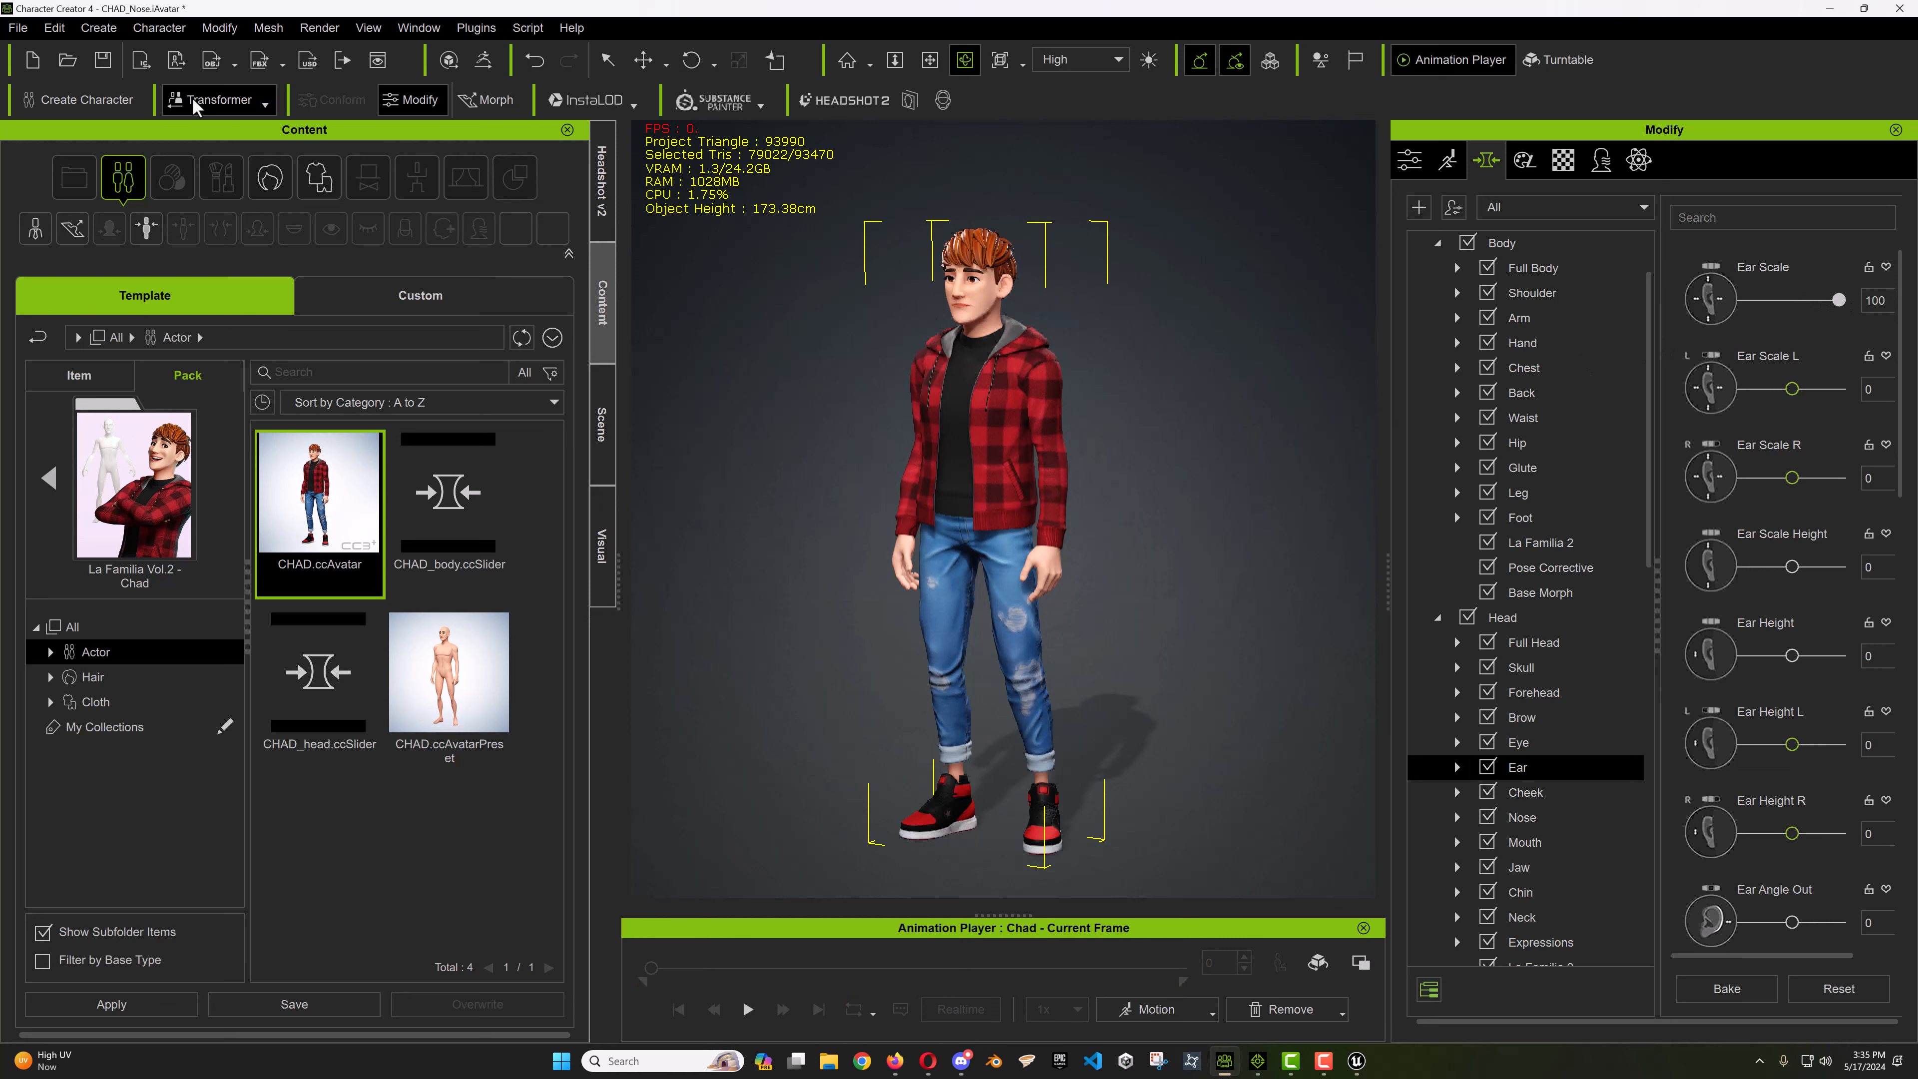
# Start an iAvatar export of the large-eared Chad with a maximum texture size of 4096x4096
pyautogui.click(20, 29)
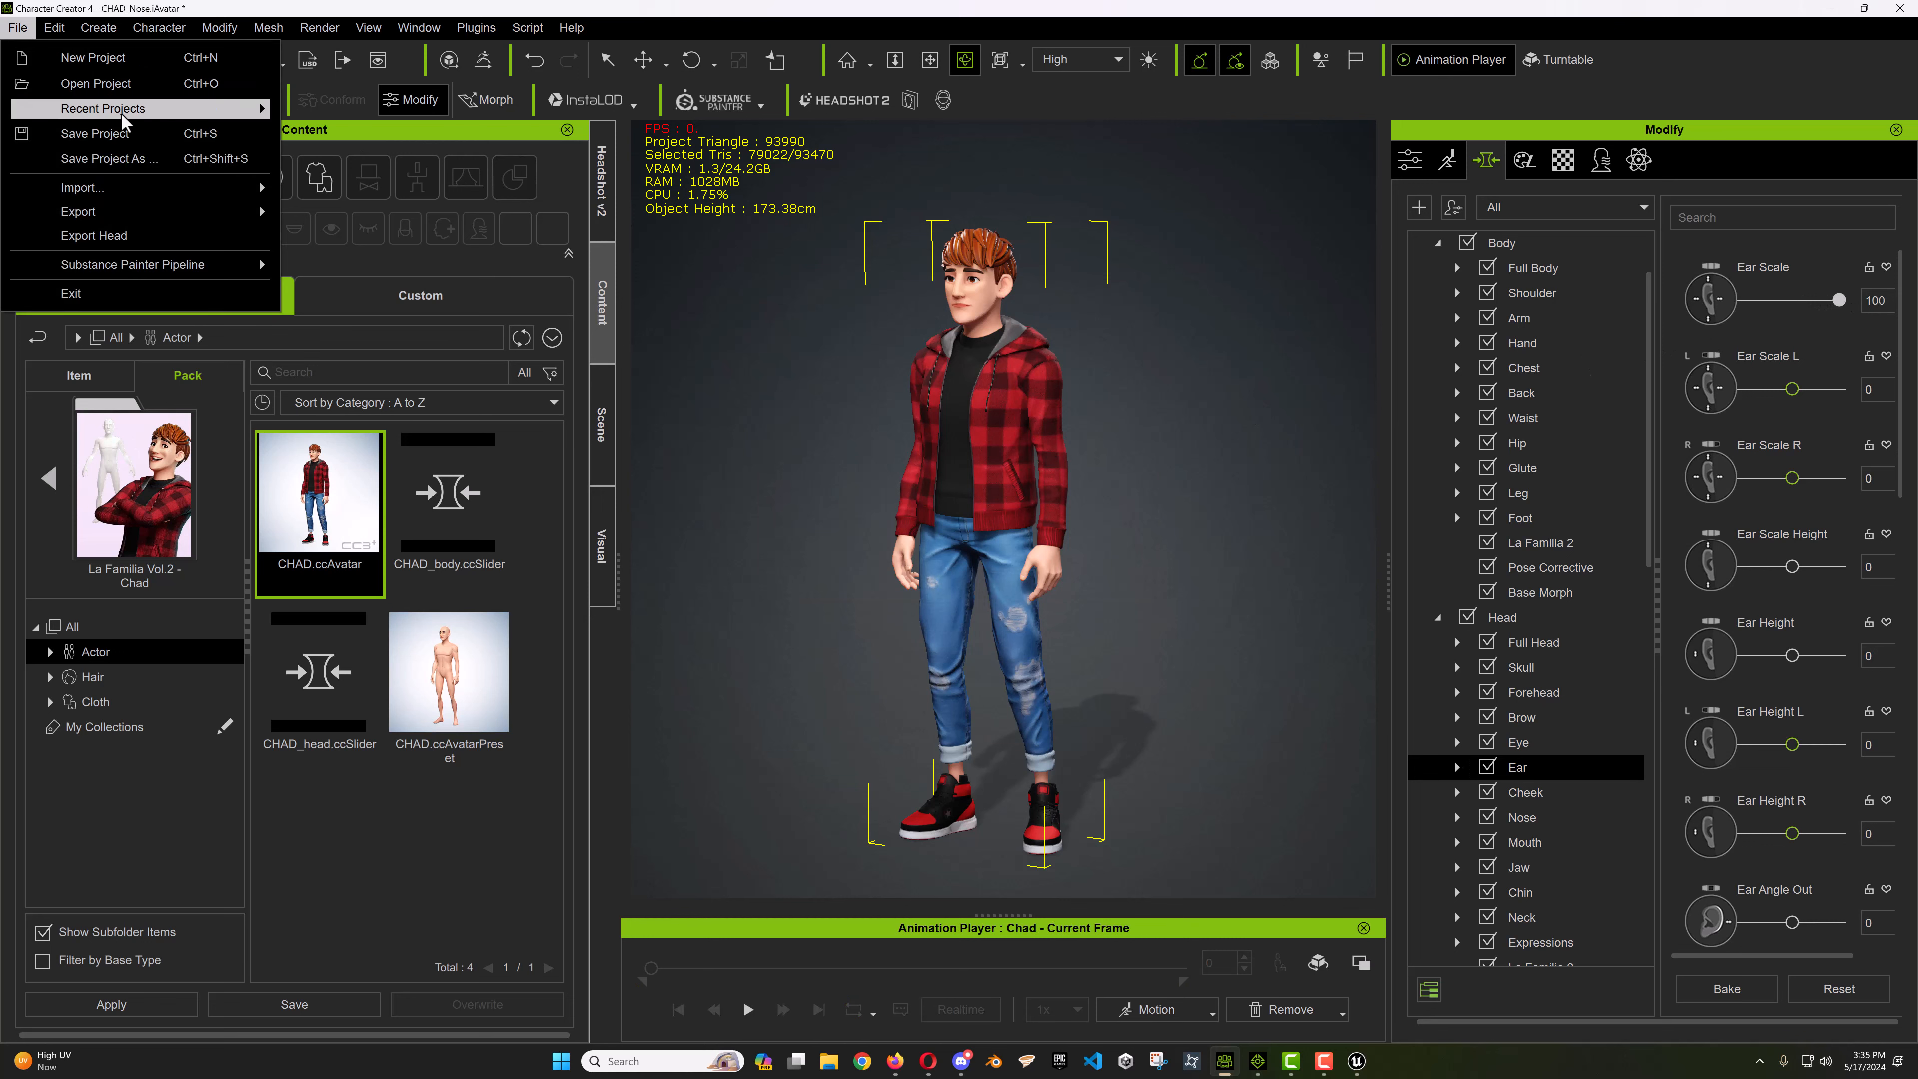
pyautogui.moveTo(121, 214)
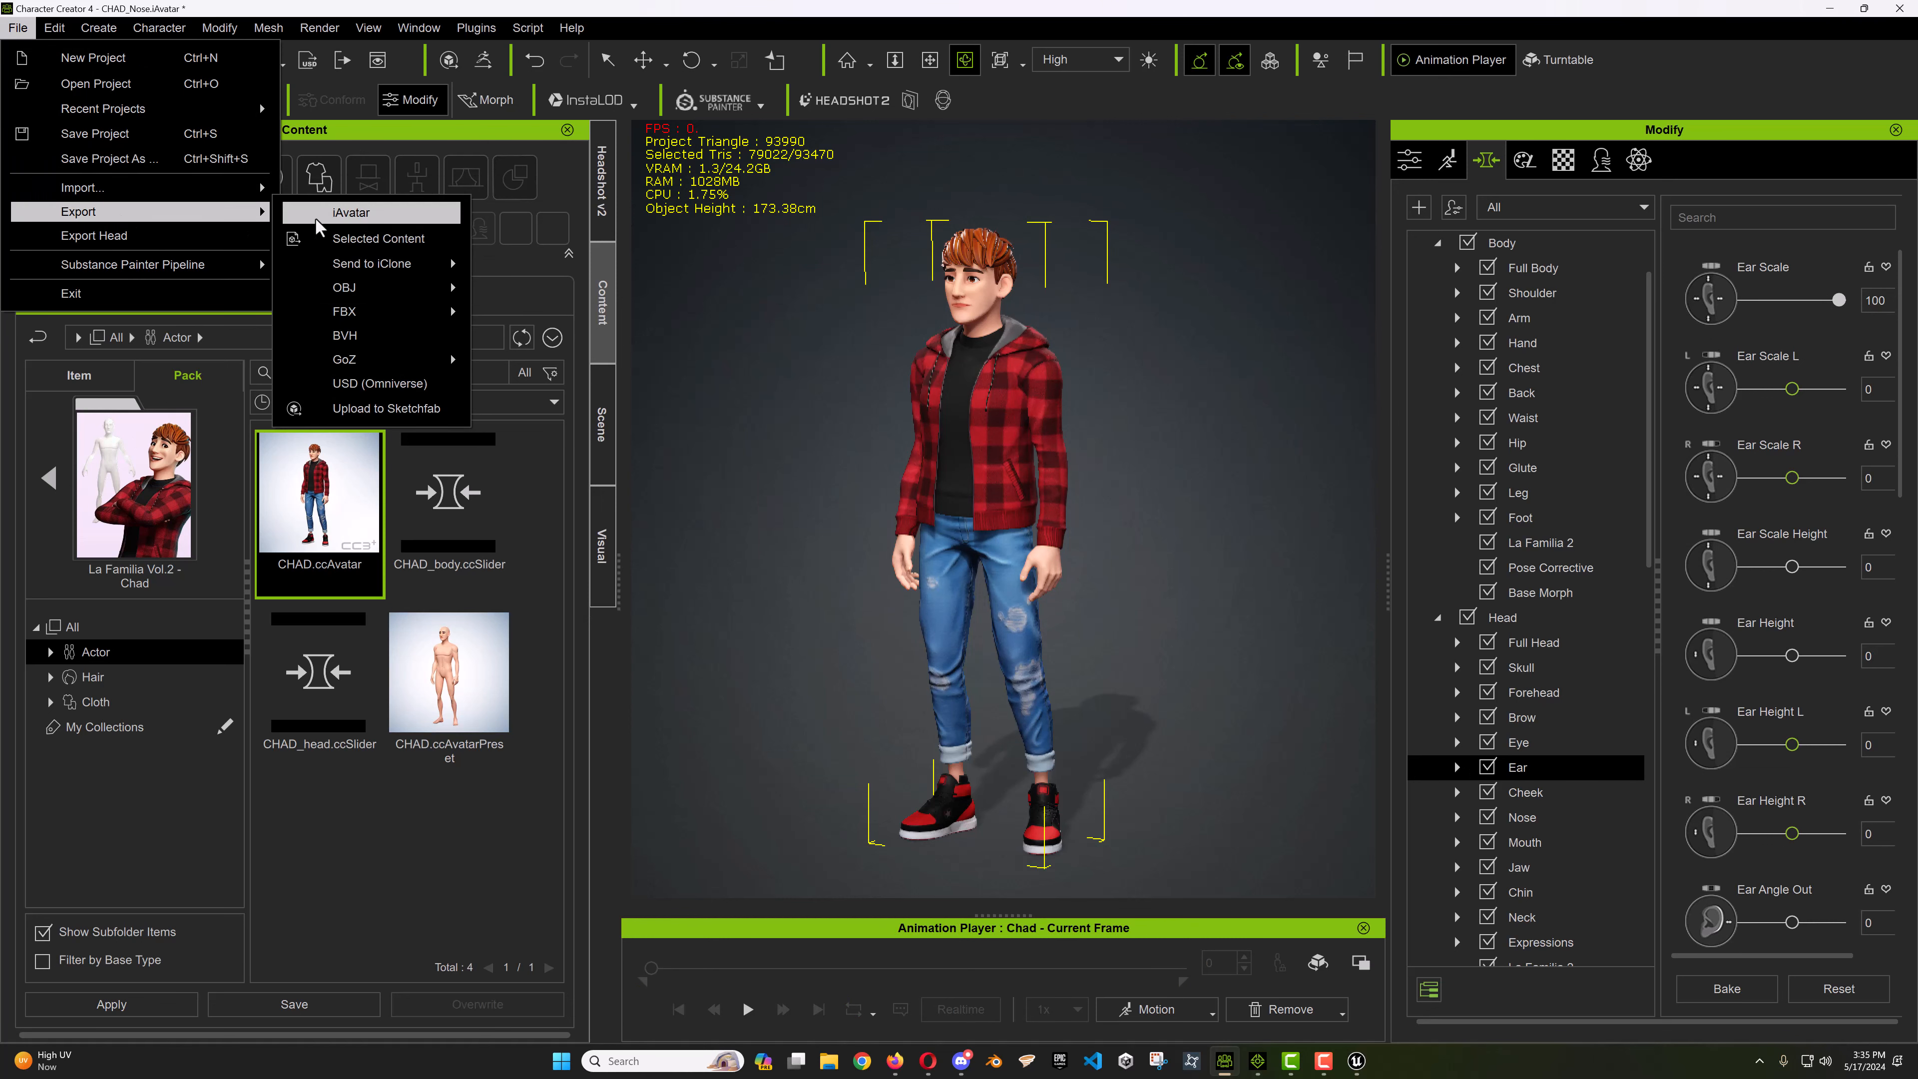
pyautogui.click(348, 213)
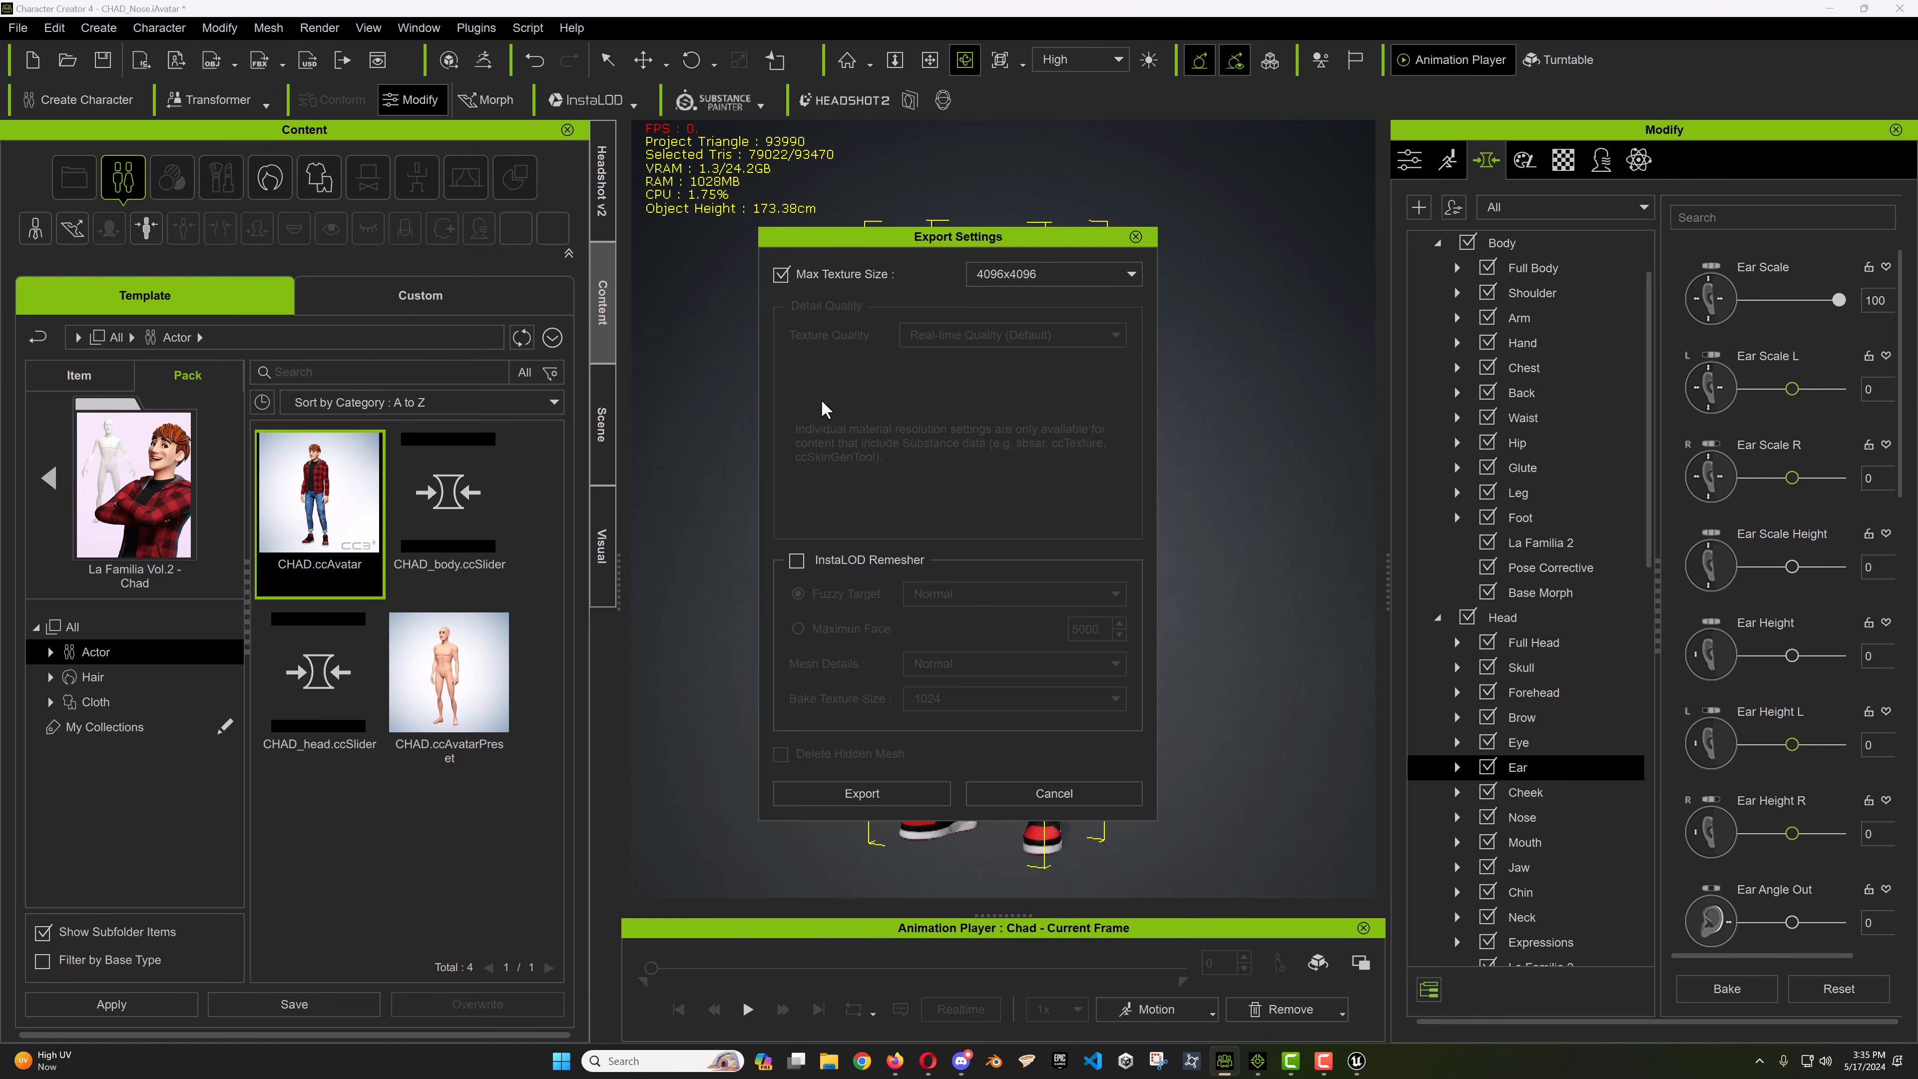
pyautogui.click(858, 793)
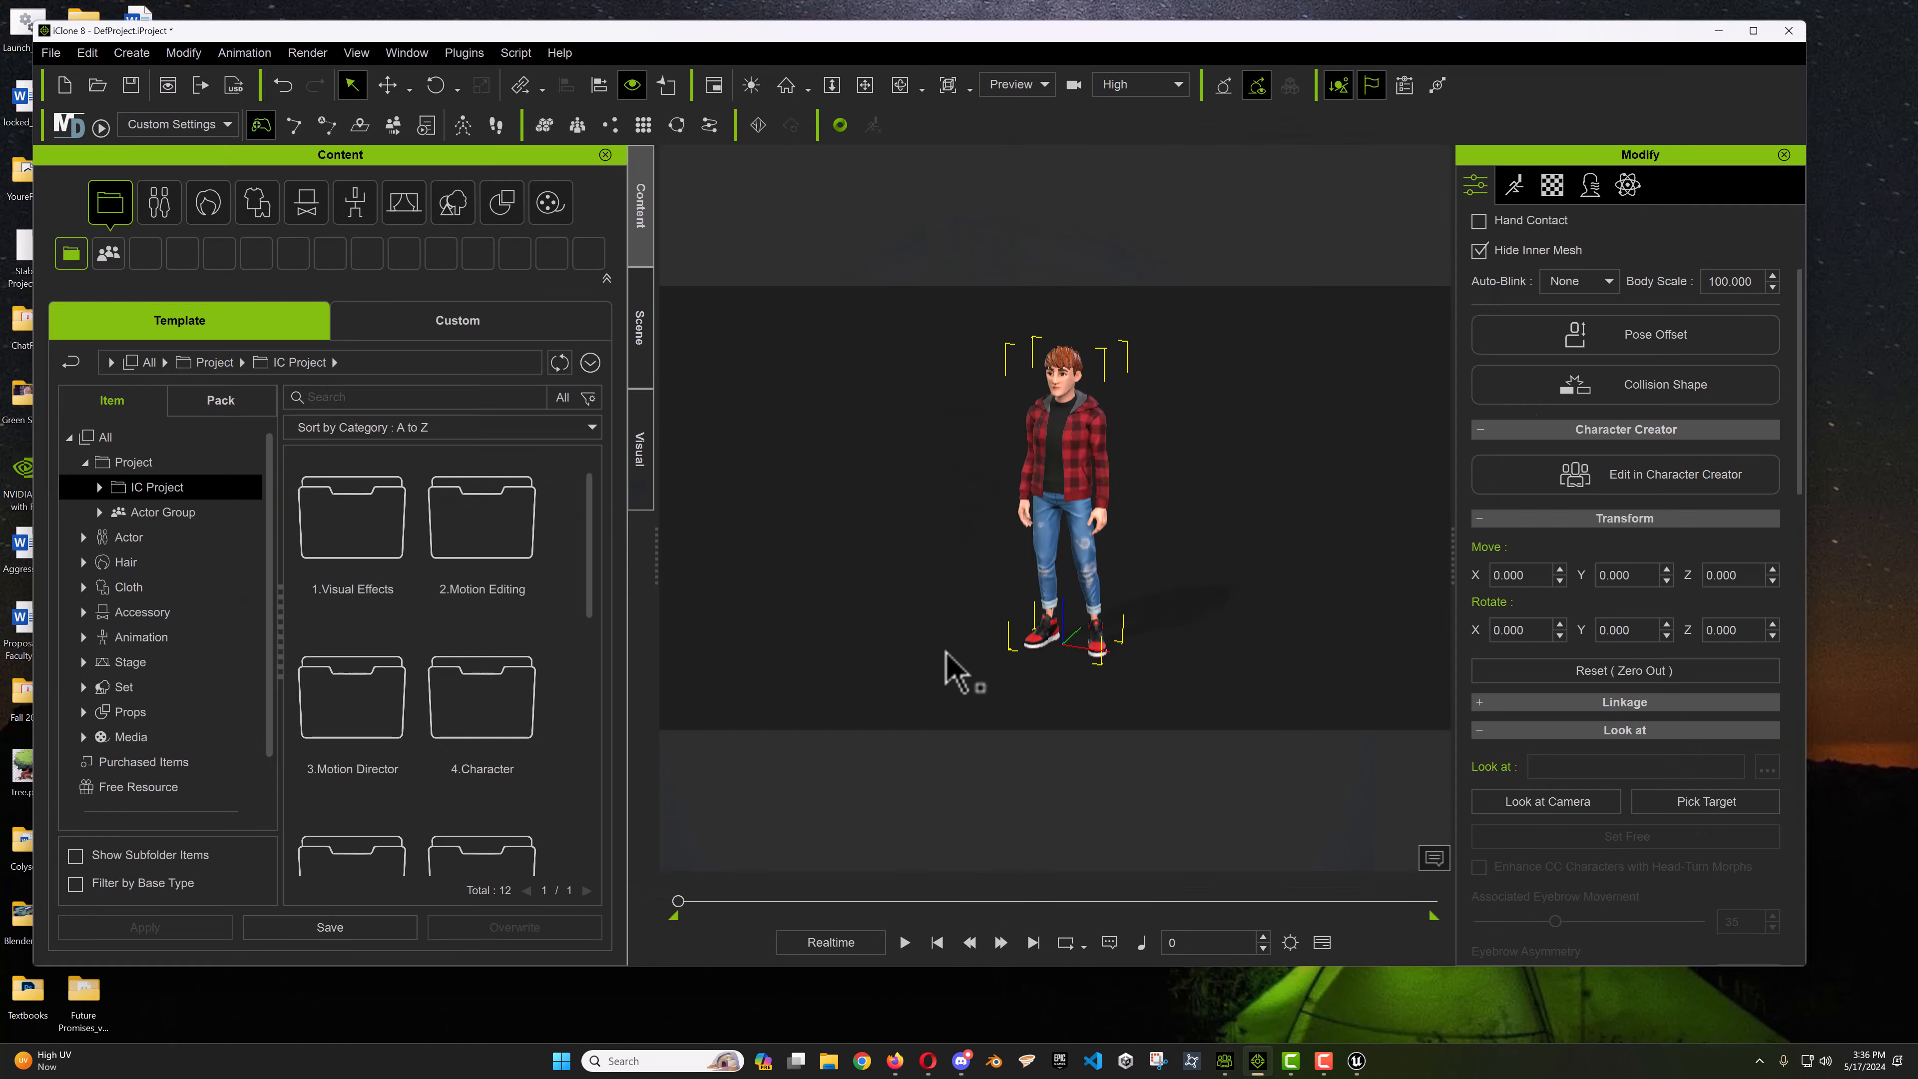
# Switch to iClone, open Chad in Morph Creator and bring the whole character into view there
pyautogui.doubleClick(1059, 31)
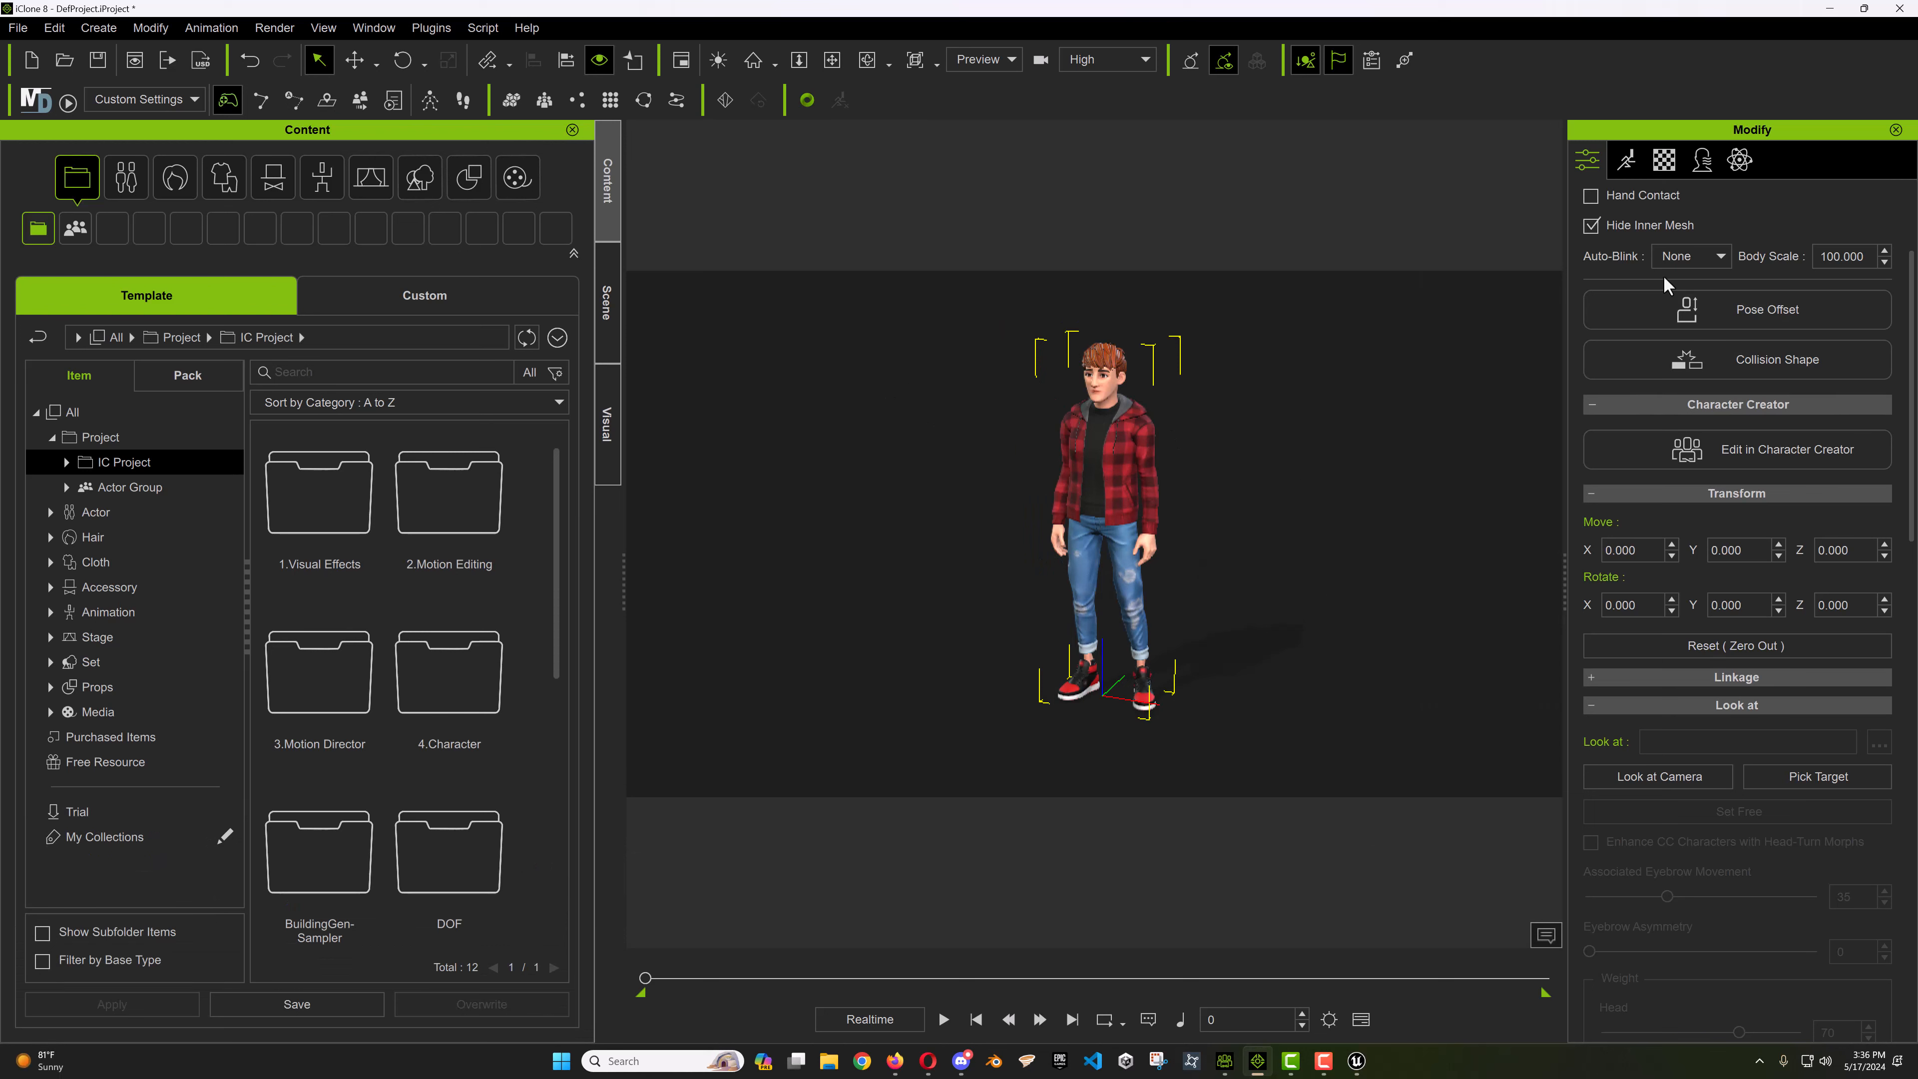
pyautogui.scroll(3, 1775, 217)
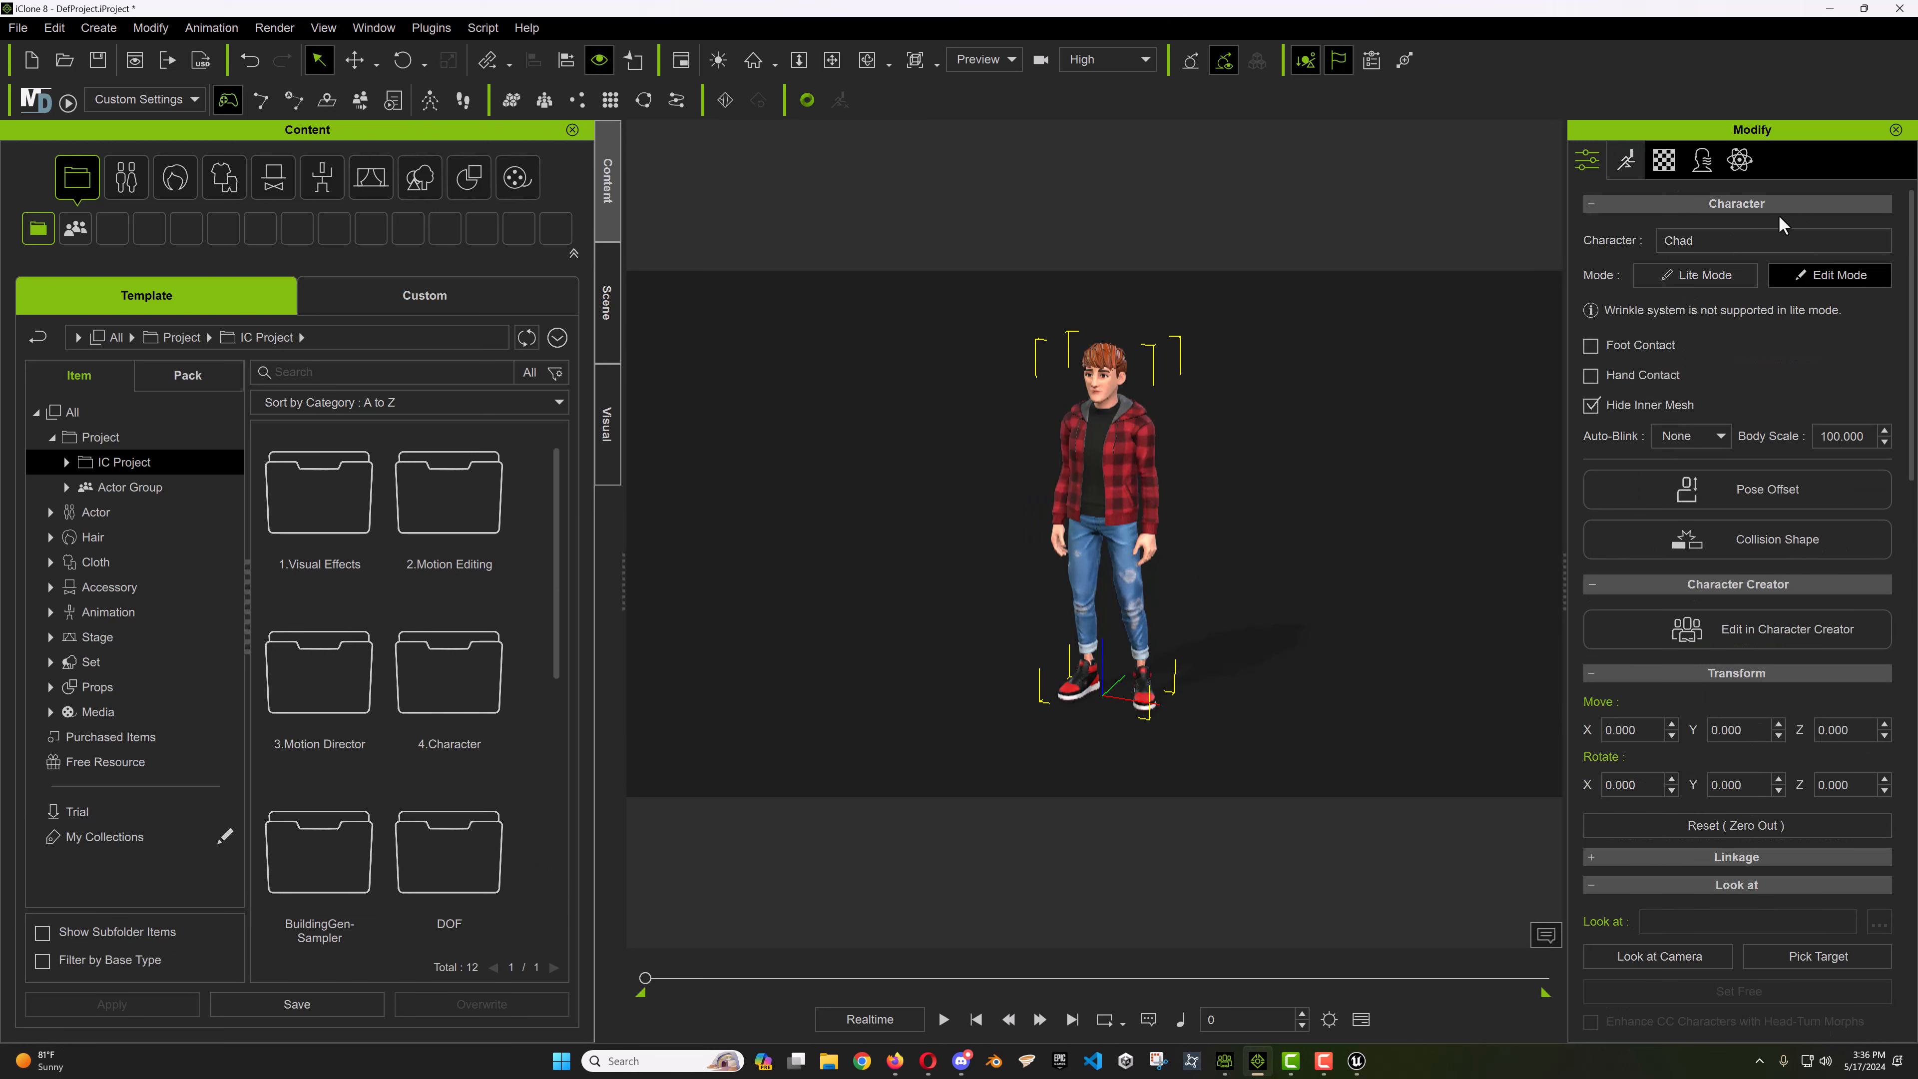
pyautogui.click(1629, 161)
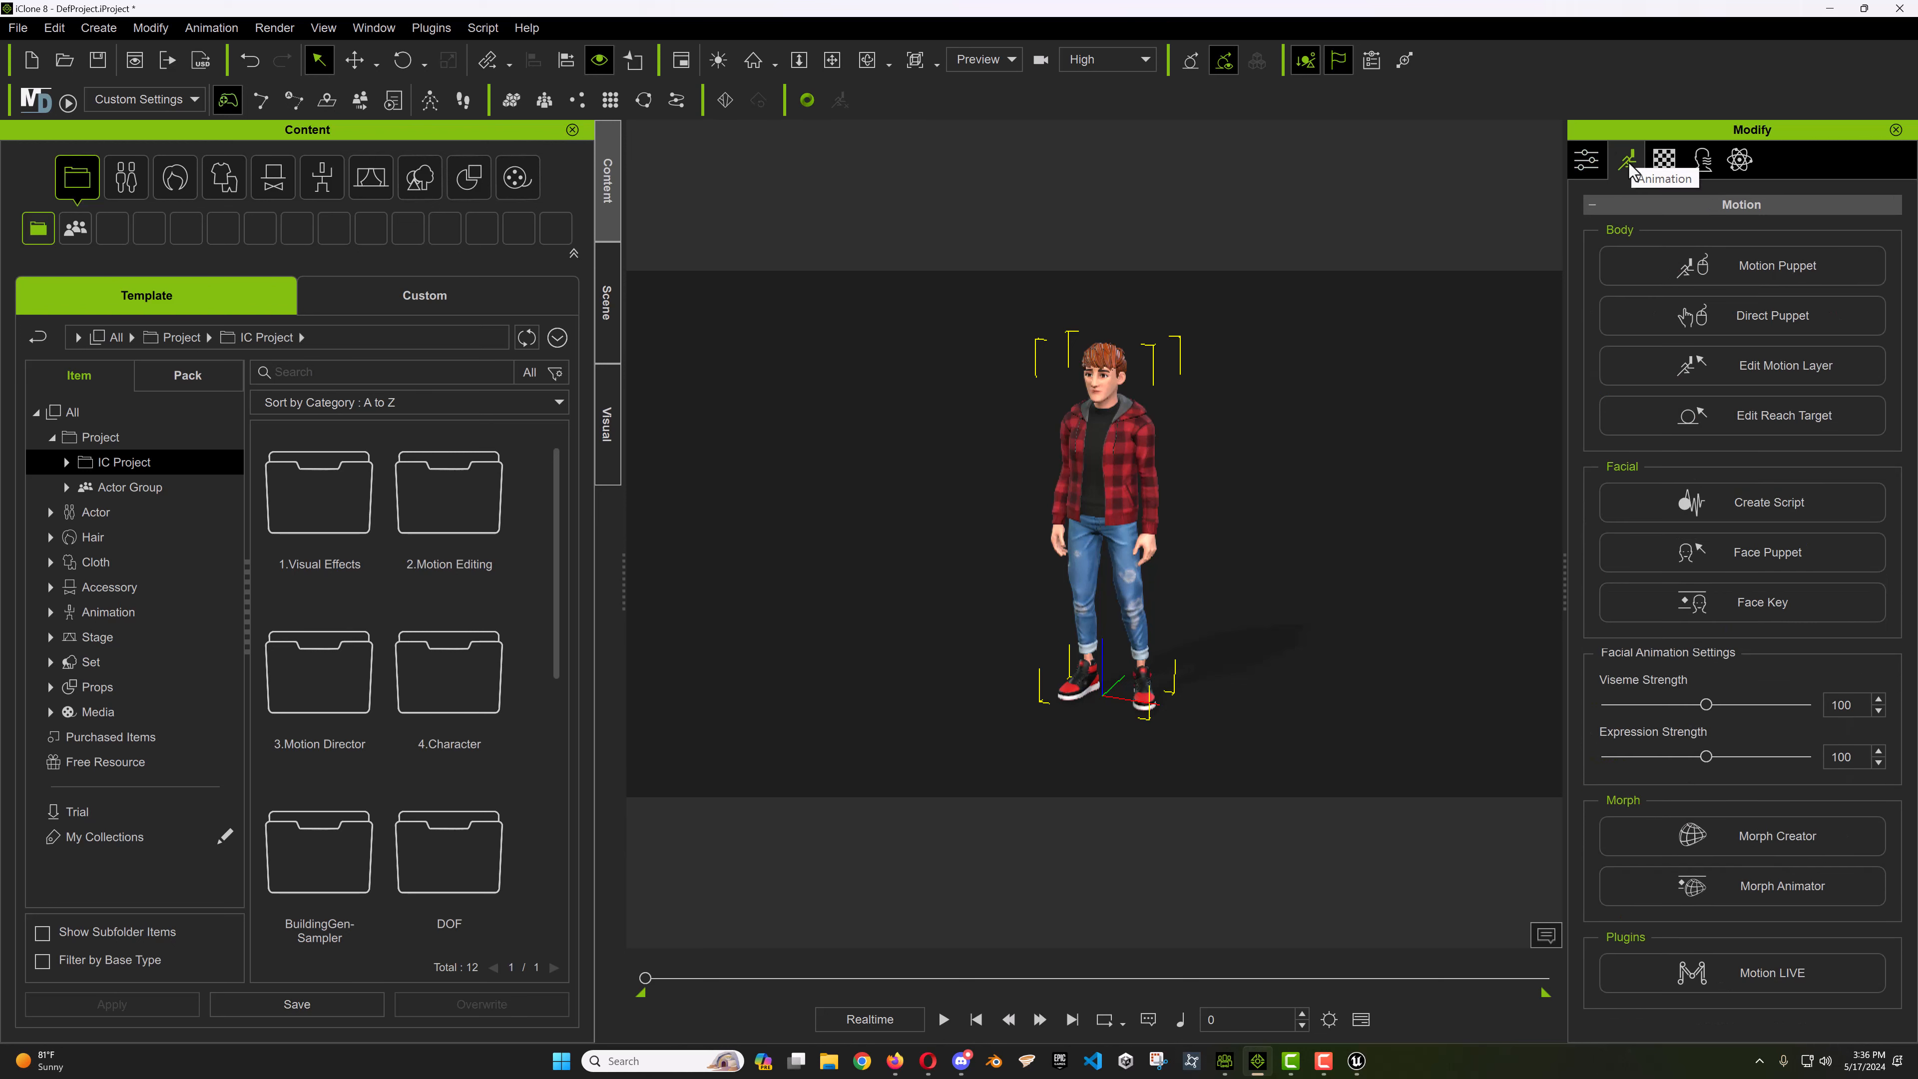
pyautogui.click(1760, 838)
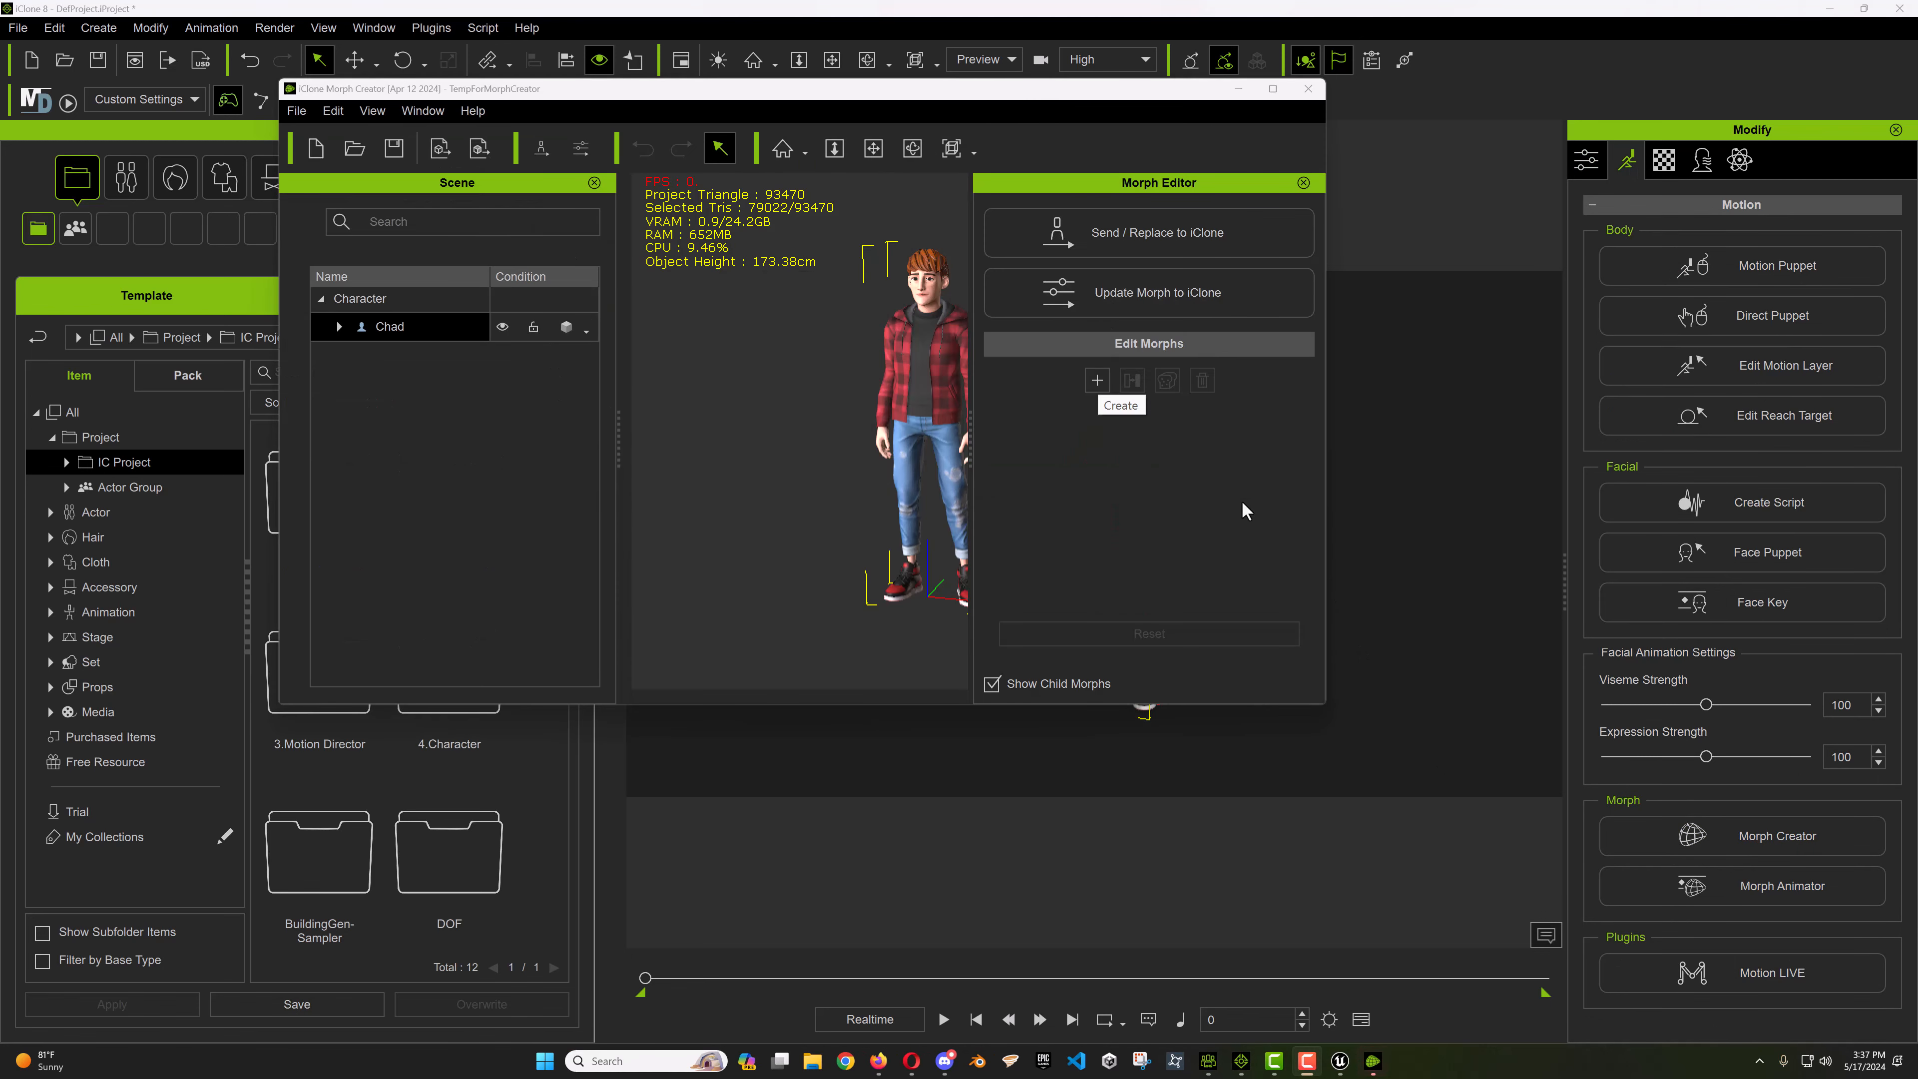
pyautogui.click(875, 149)
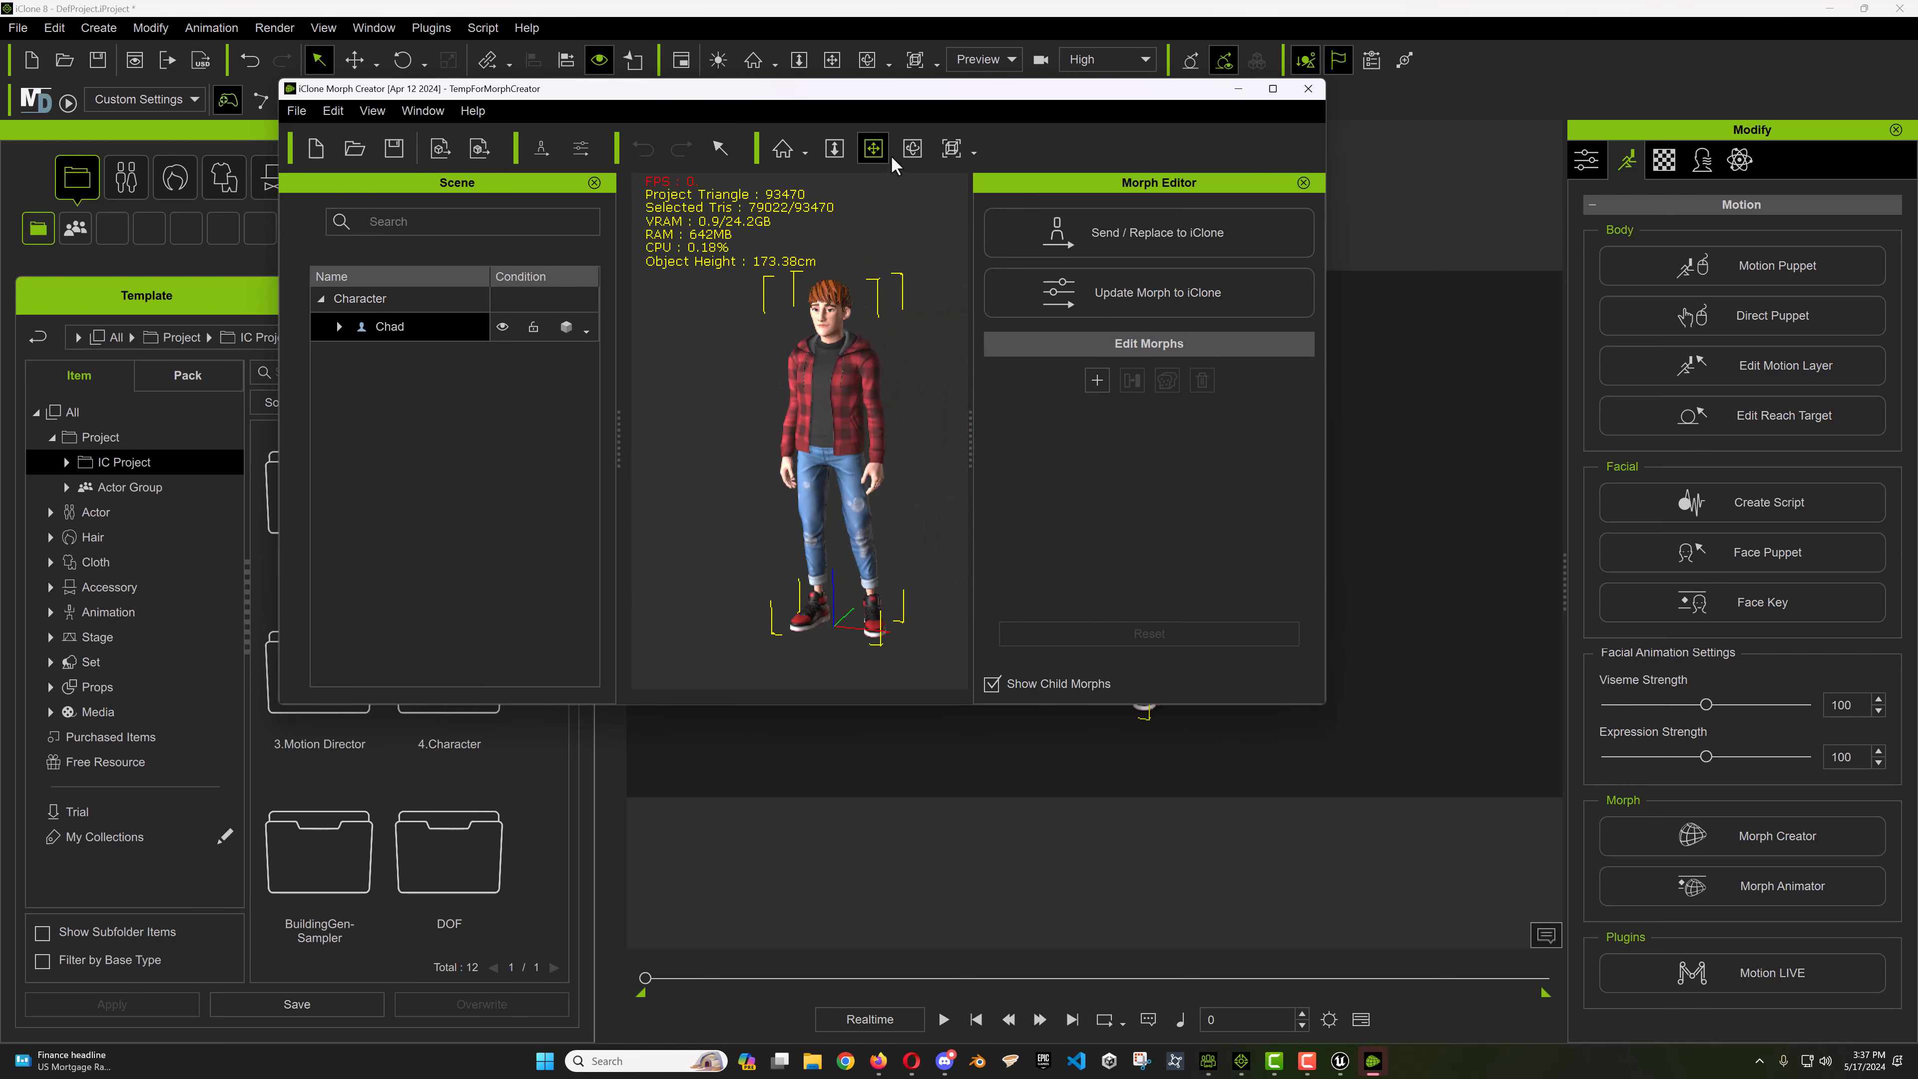
# Create a Chad morph from CHAD_Weight.iAvatar and preview its slider with child morphs hidden
pyautogui.click(1094, 383)
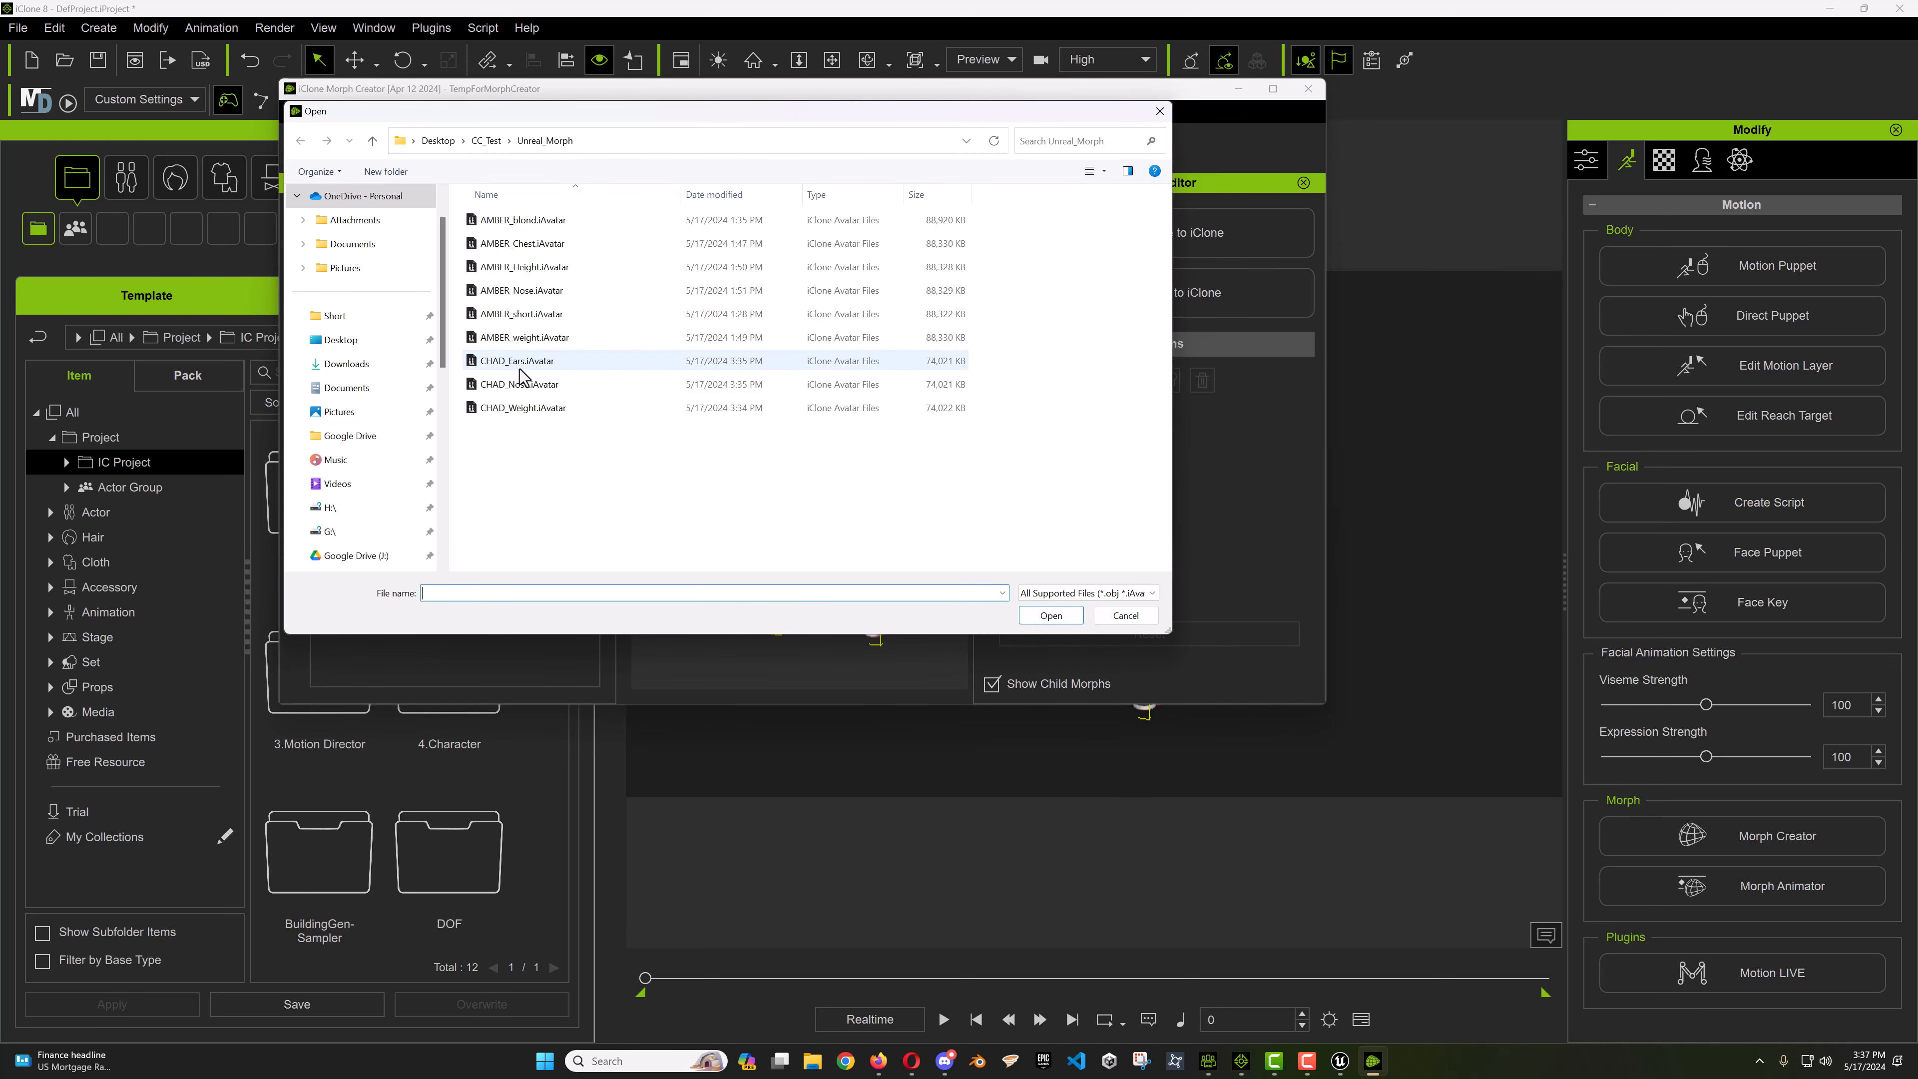
pyautogui.click(518, 409)
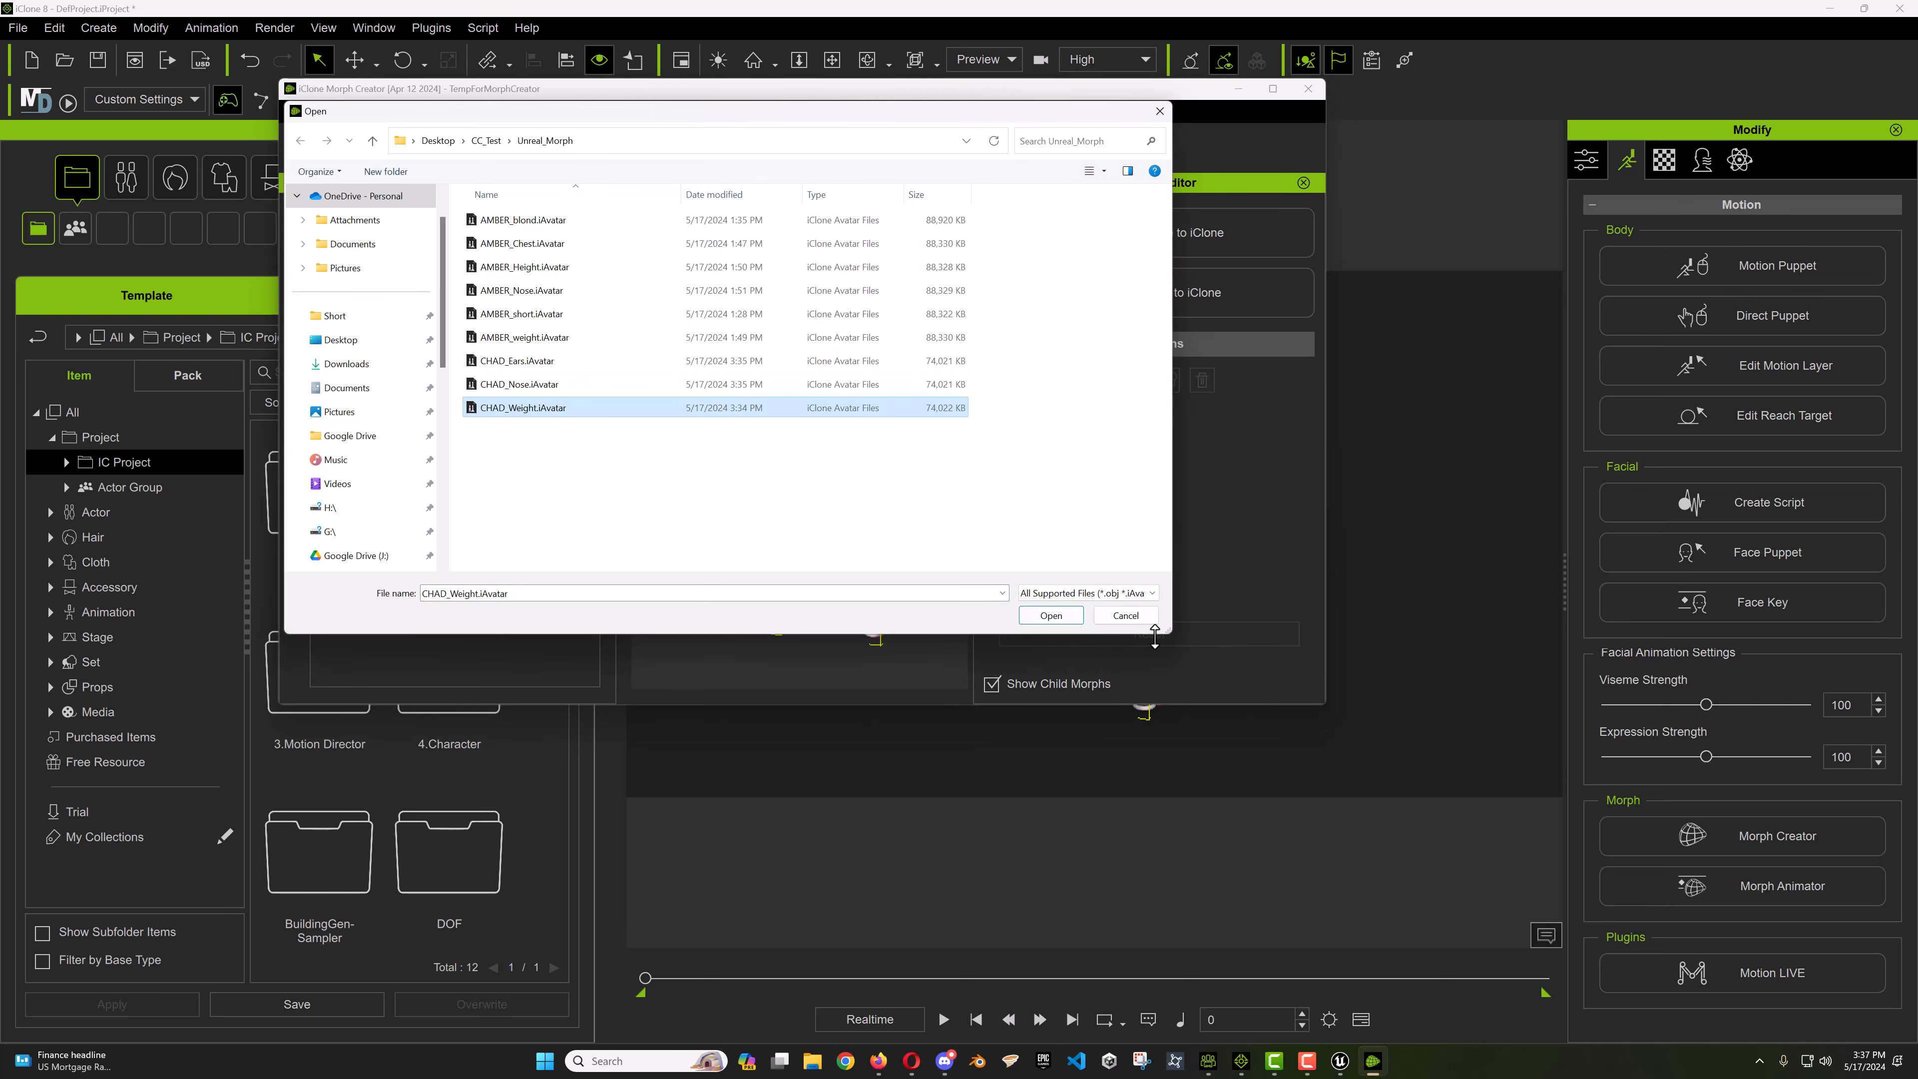
pyautogui.click(1050, 615)
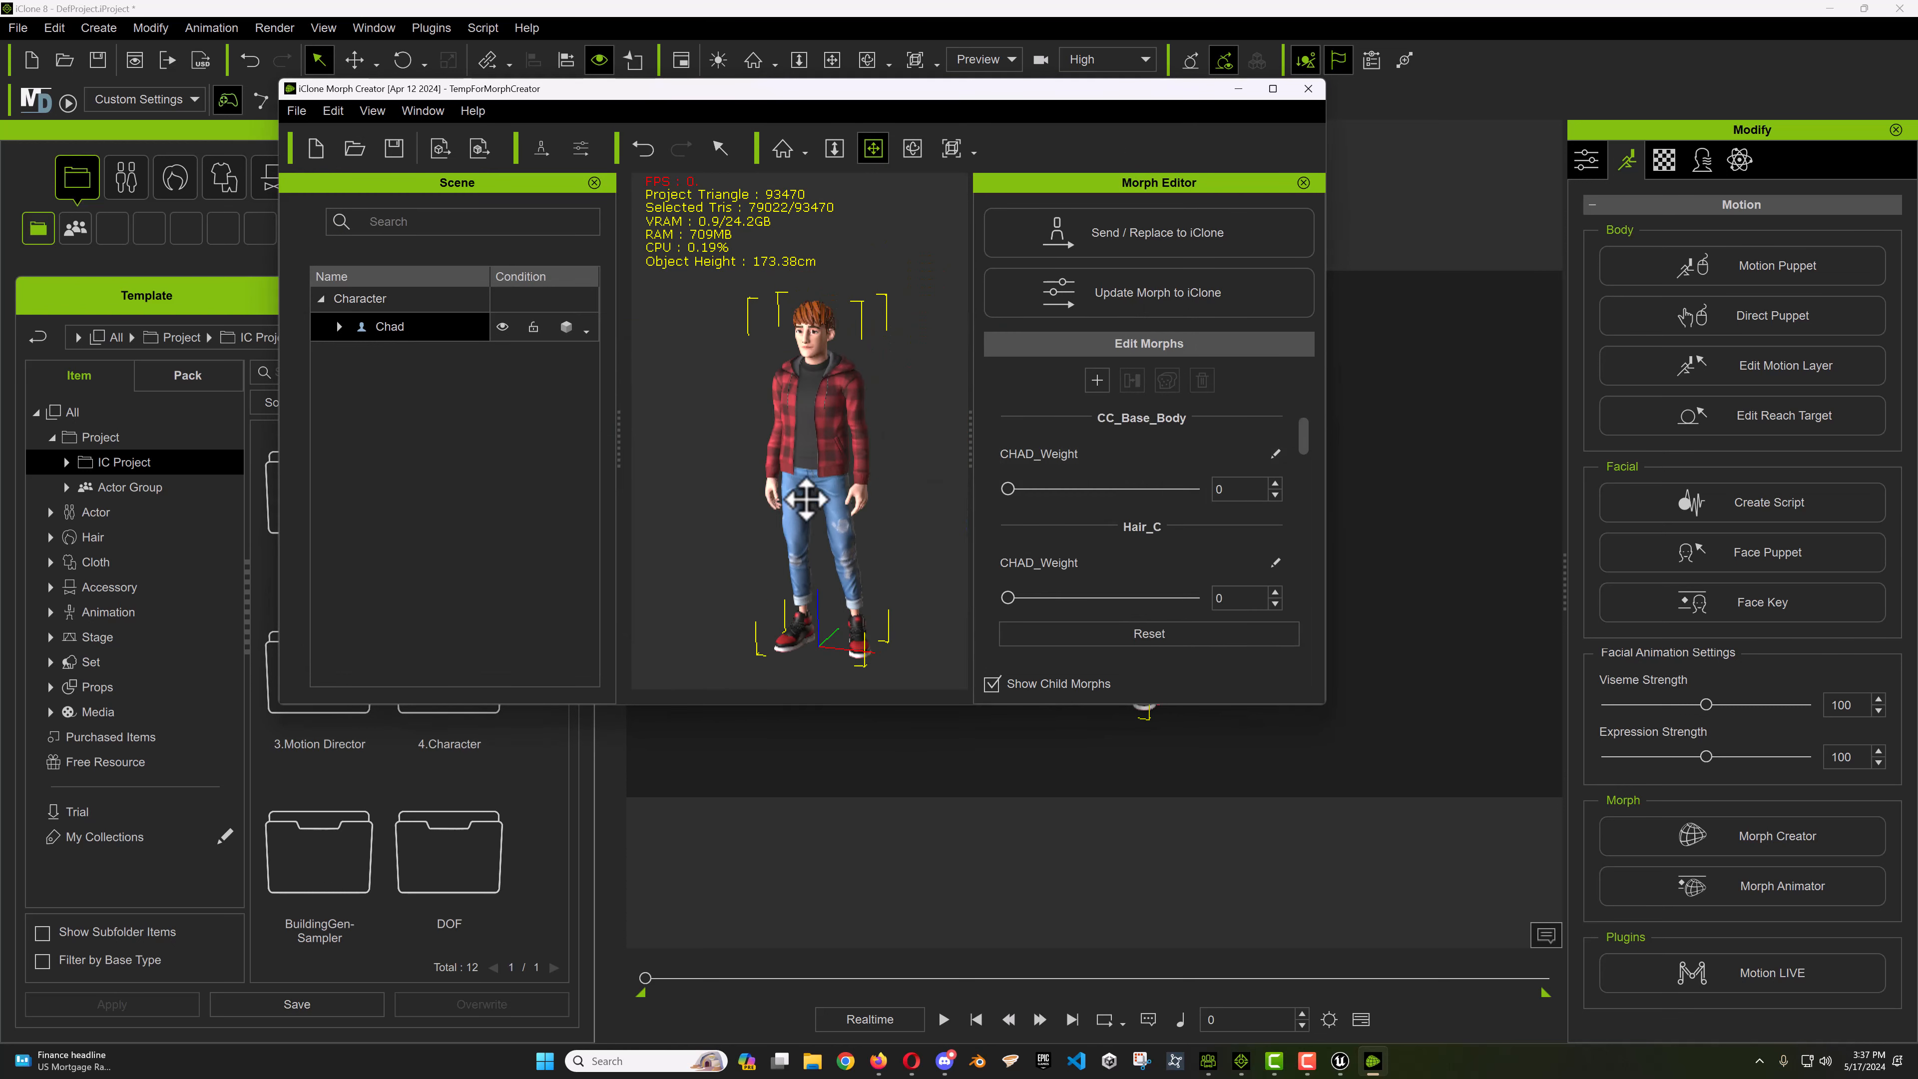
pyautogui.click(990, 684)
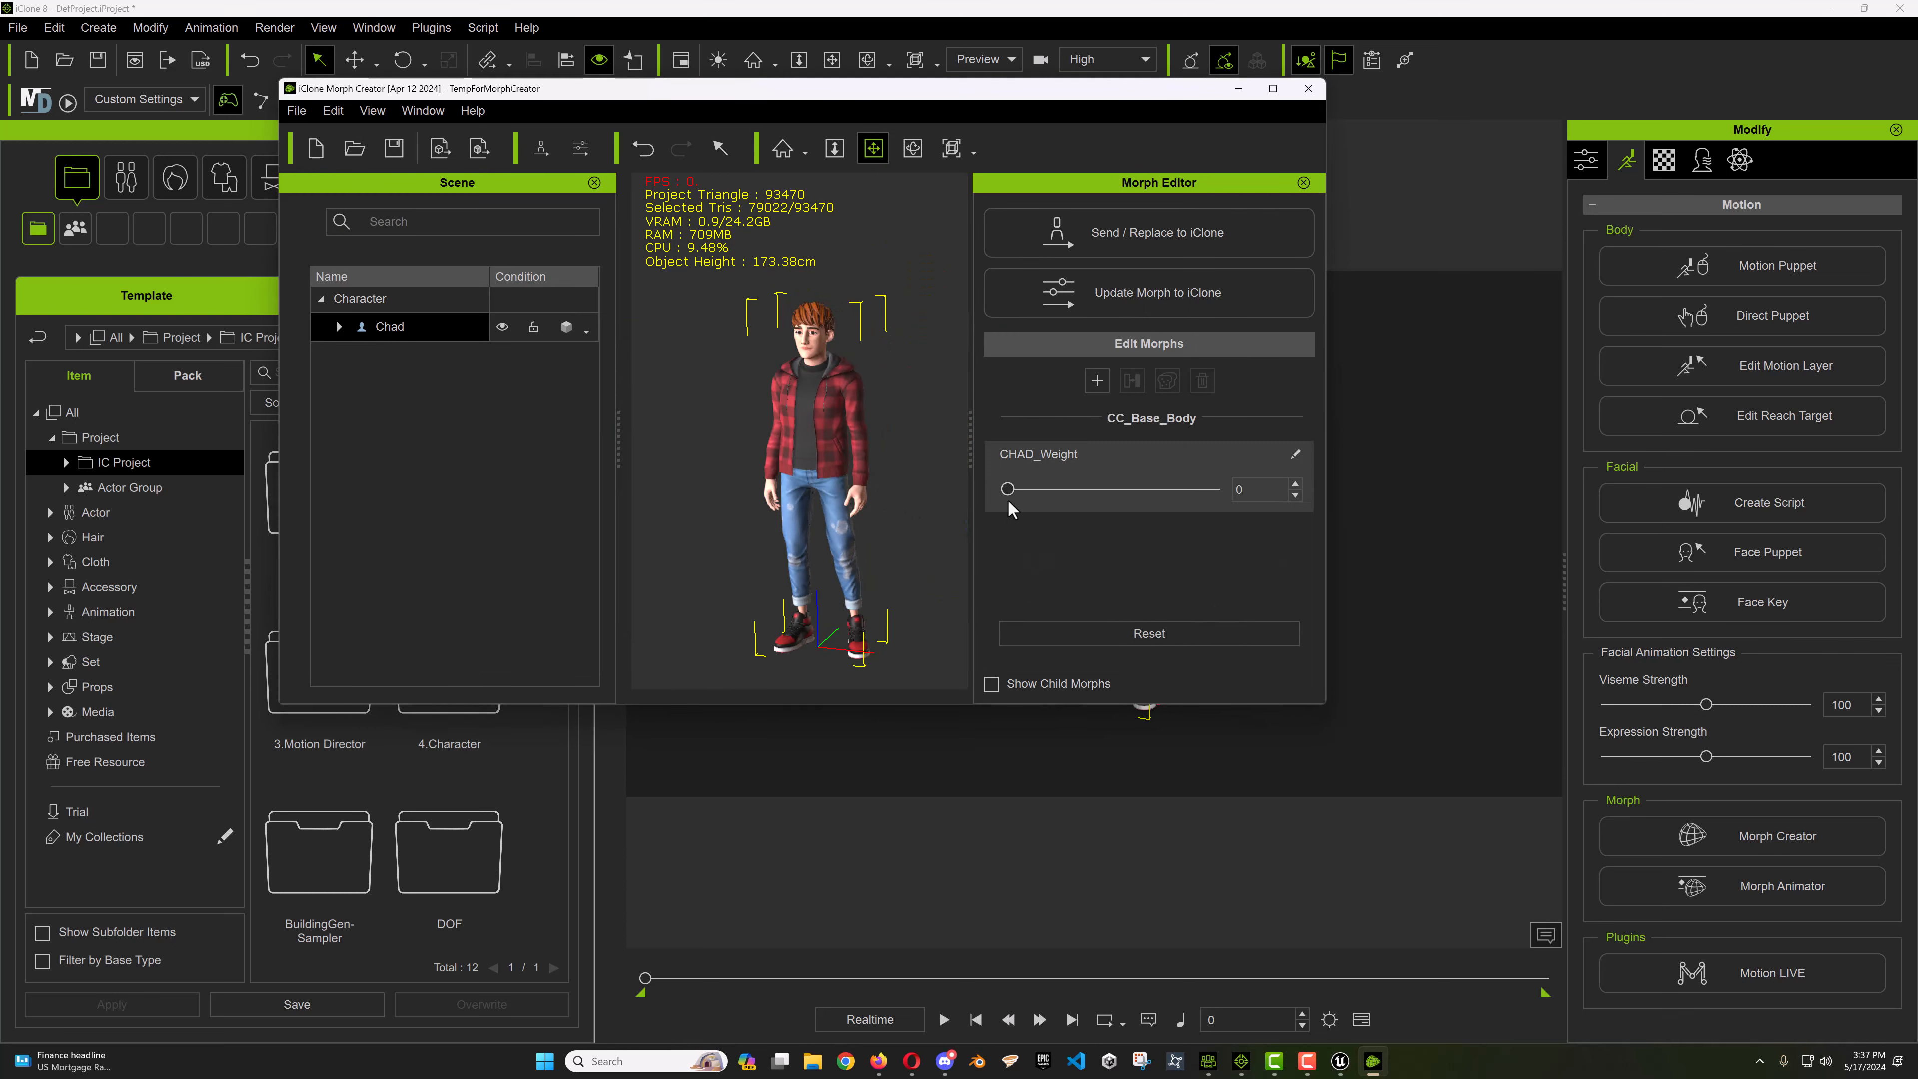
pyautogui.moveTo(1007, 488); pyautogui.dragTo(960, 507)
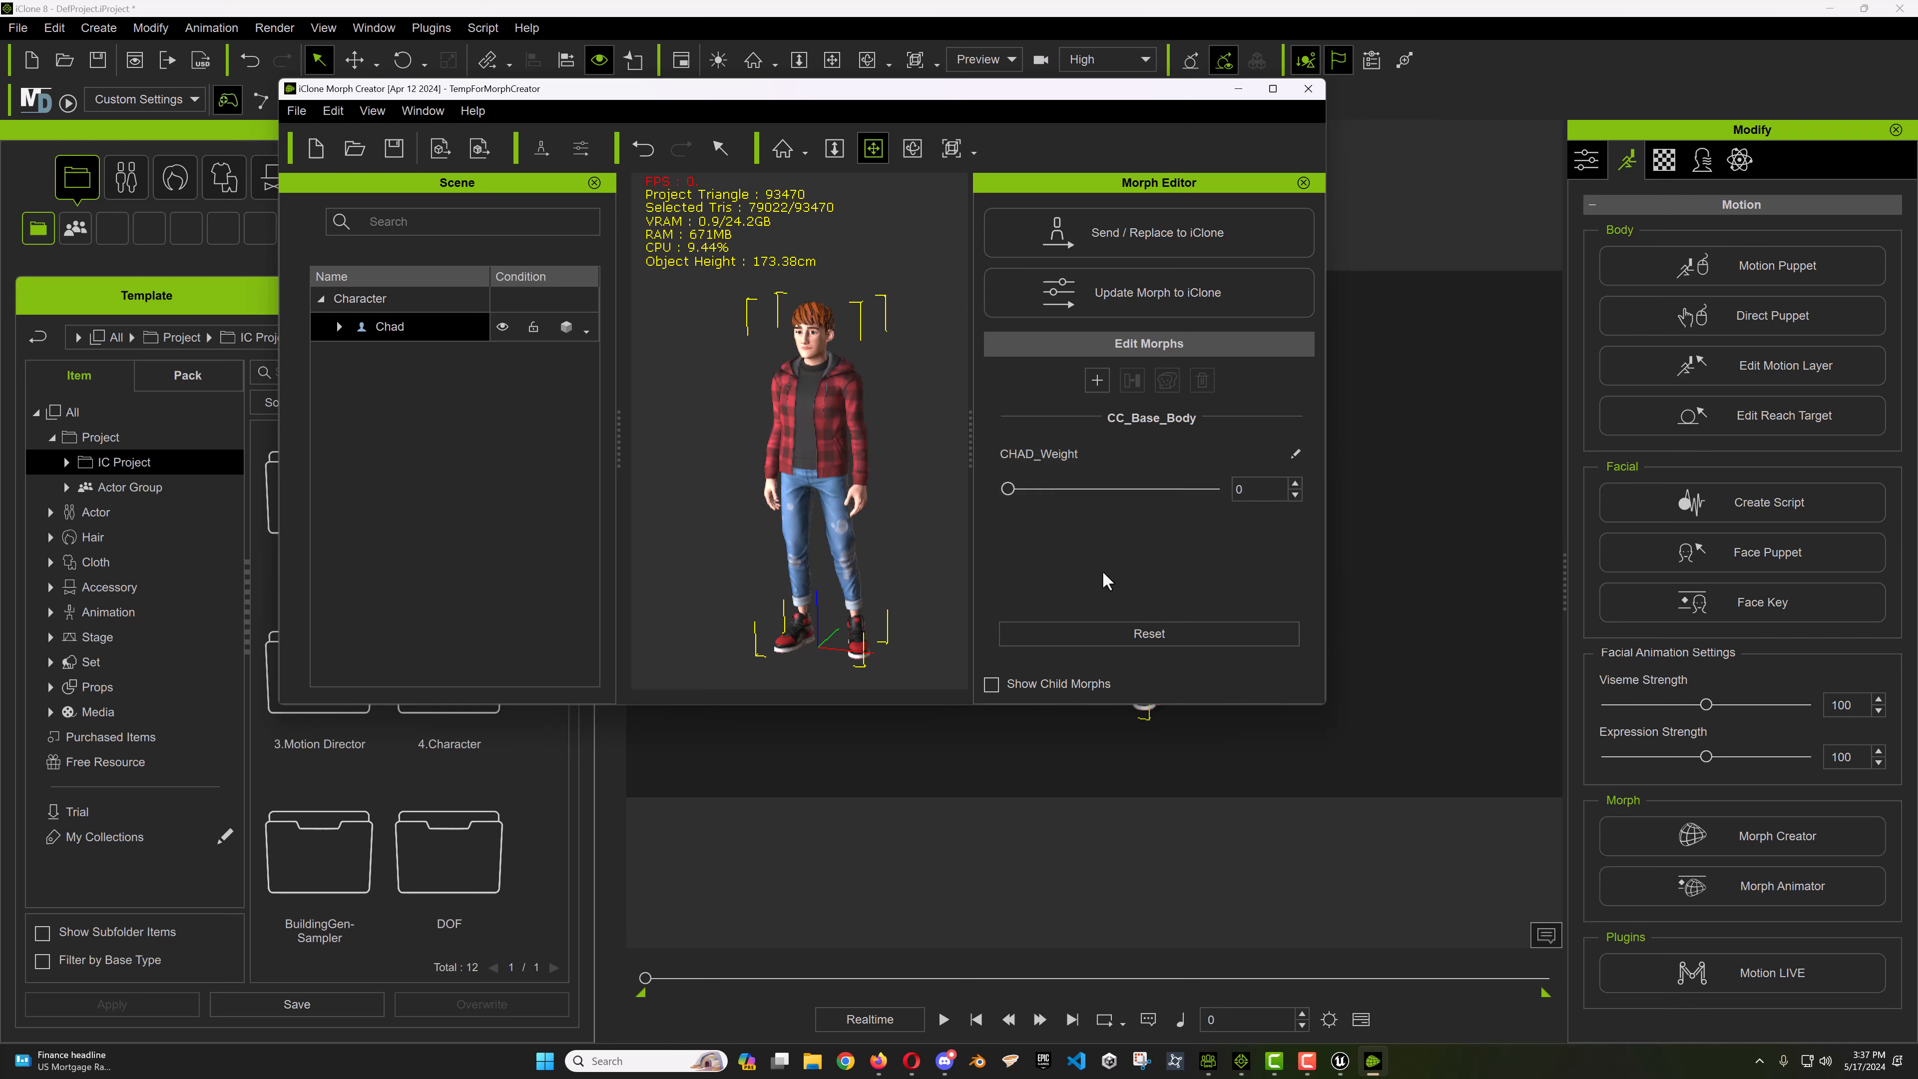
# Create two more Chad morphs from CHAD_Ears.iAvatar and CHAD_Nose.iAvatar in the Unreal_Morph folder
pyautogui.click(1096, 380)
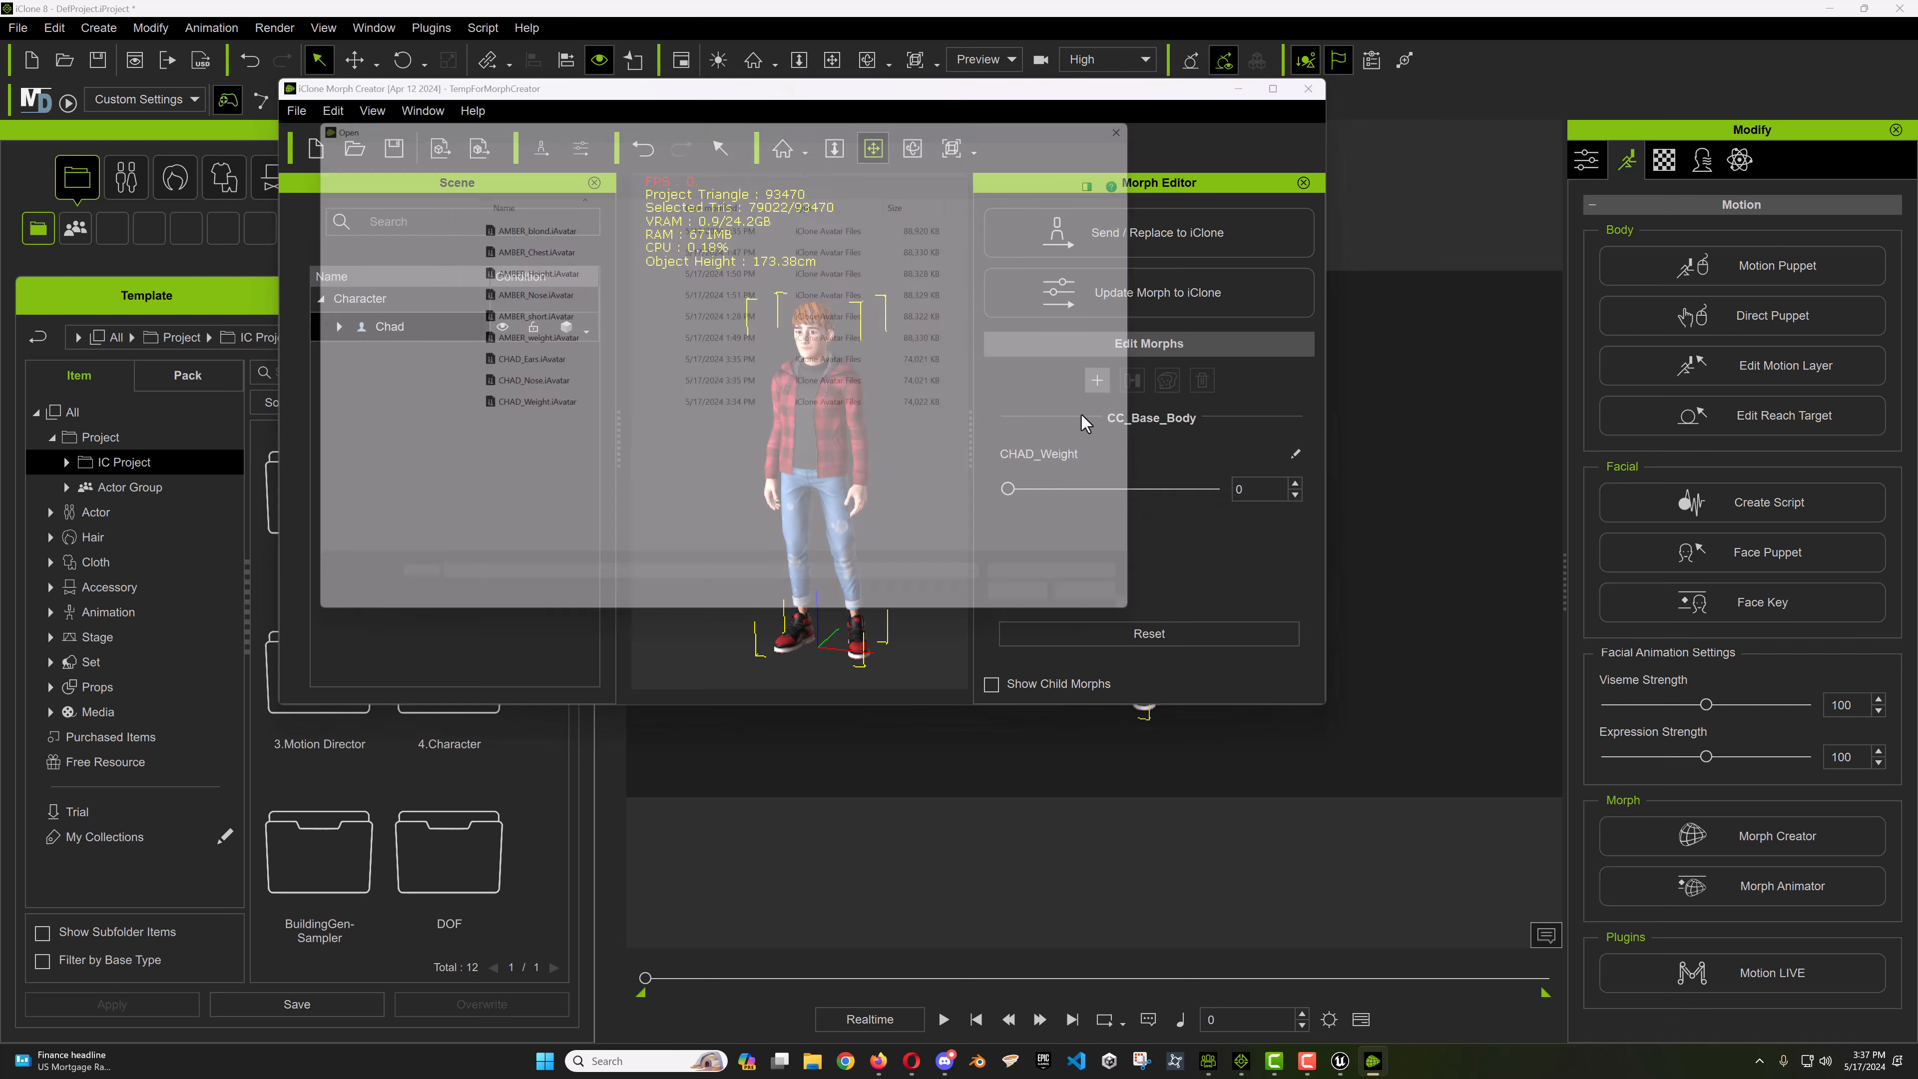
pyautogui.click(562, 362)
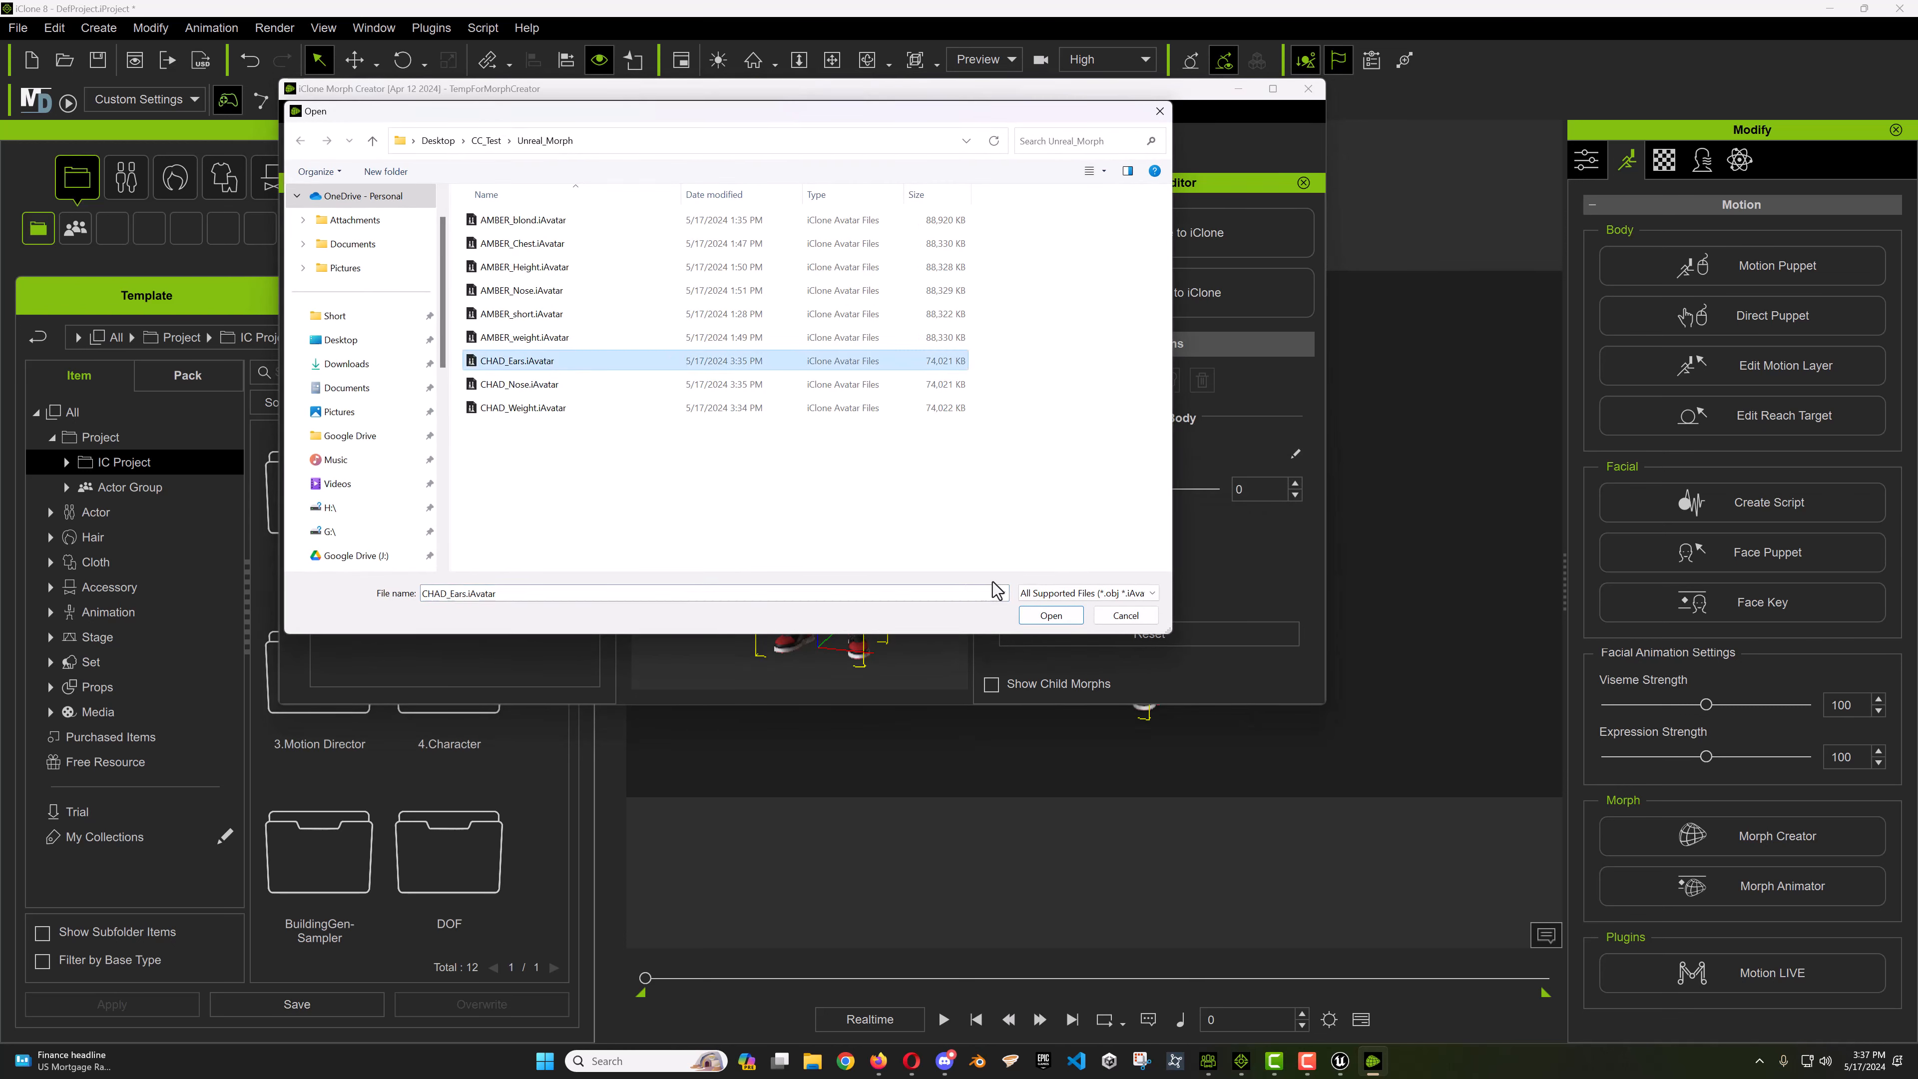
pyautogui.click(1050, 615)
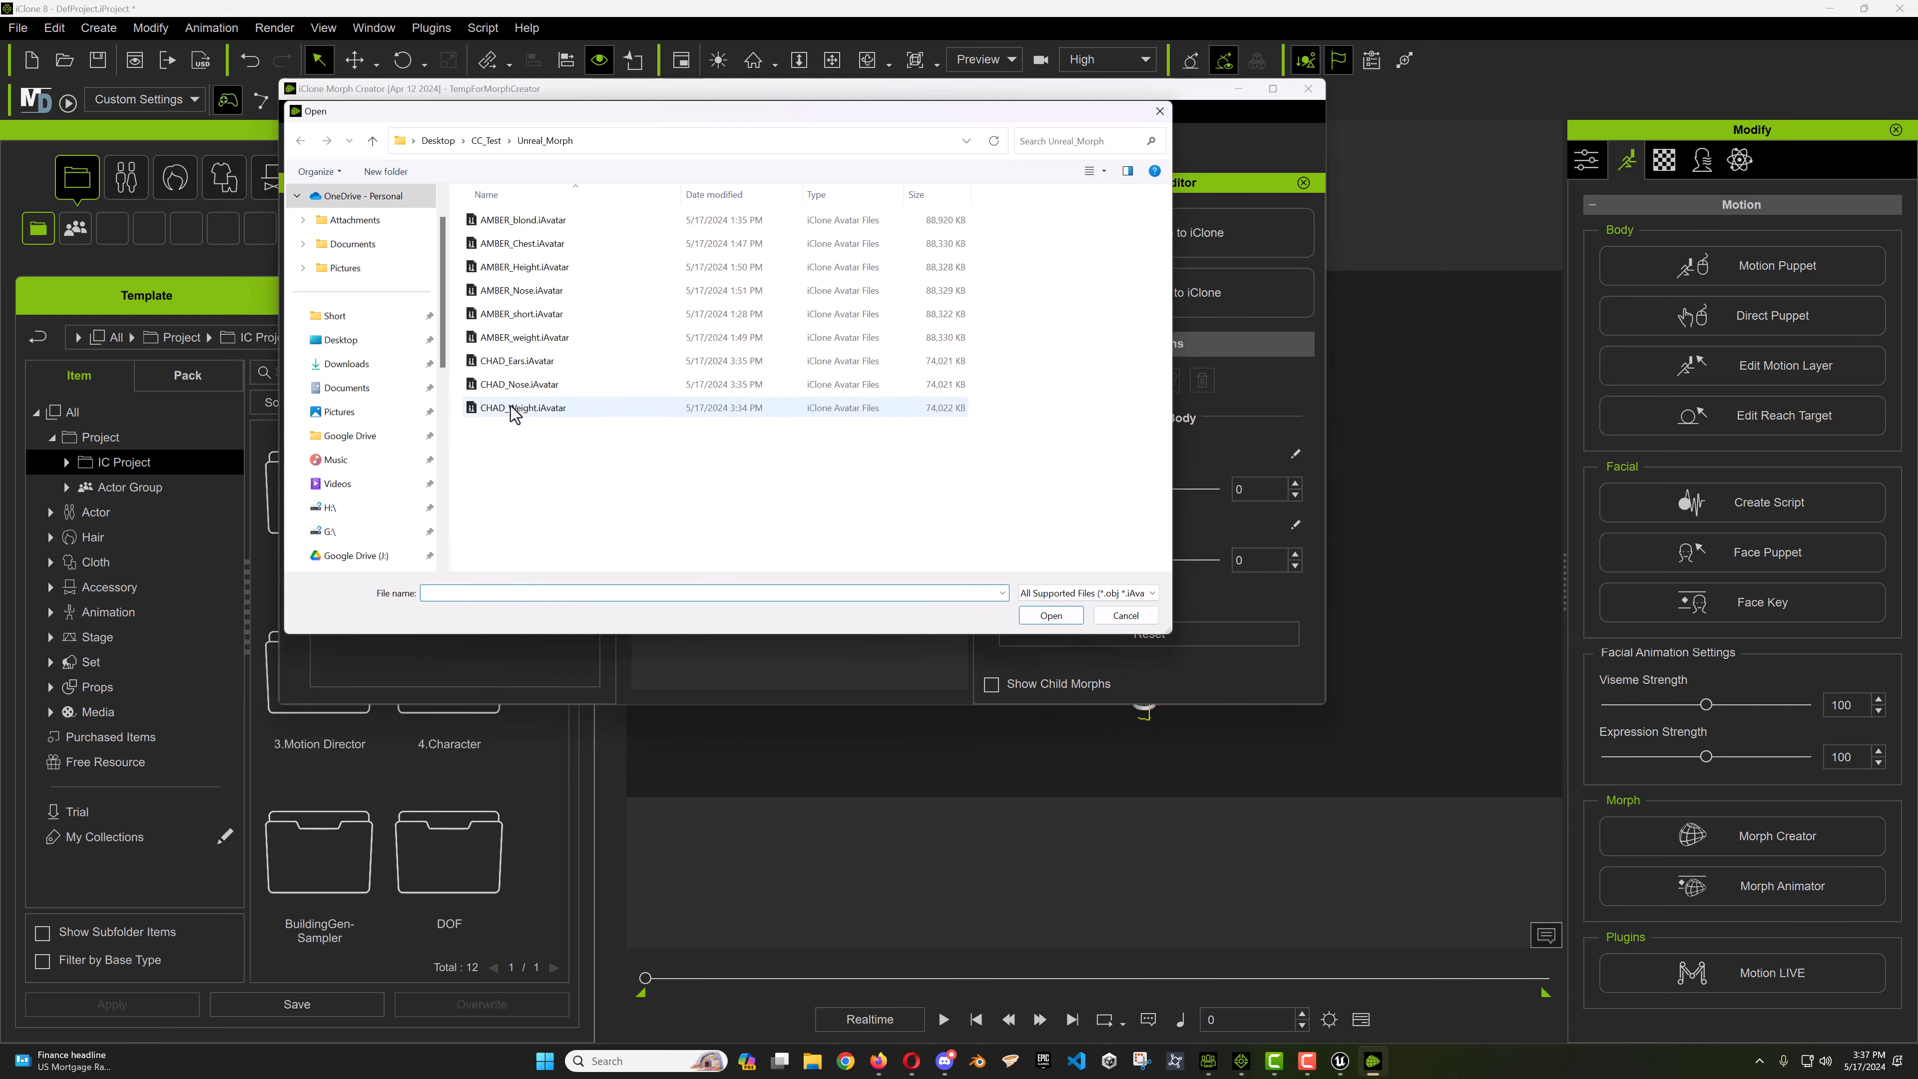
pyautogui.click(1092, 493)
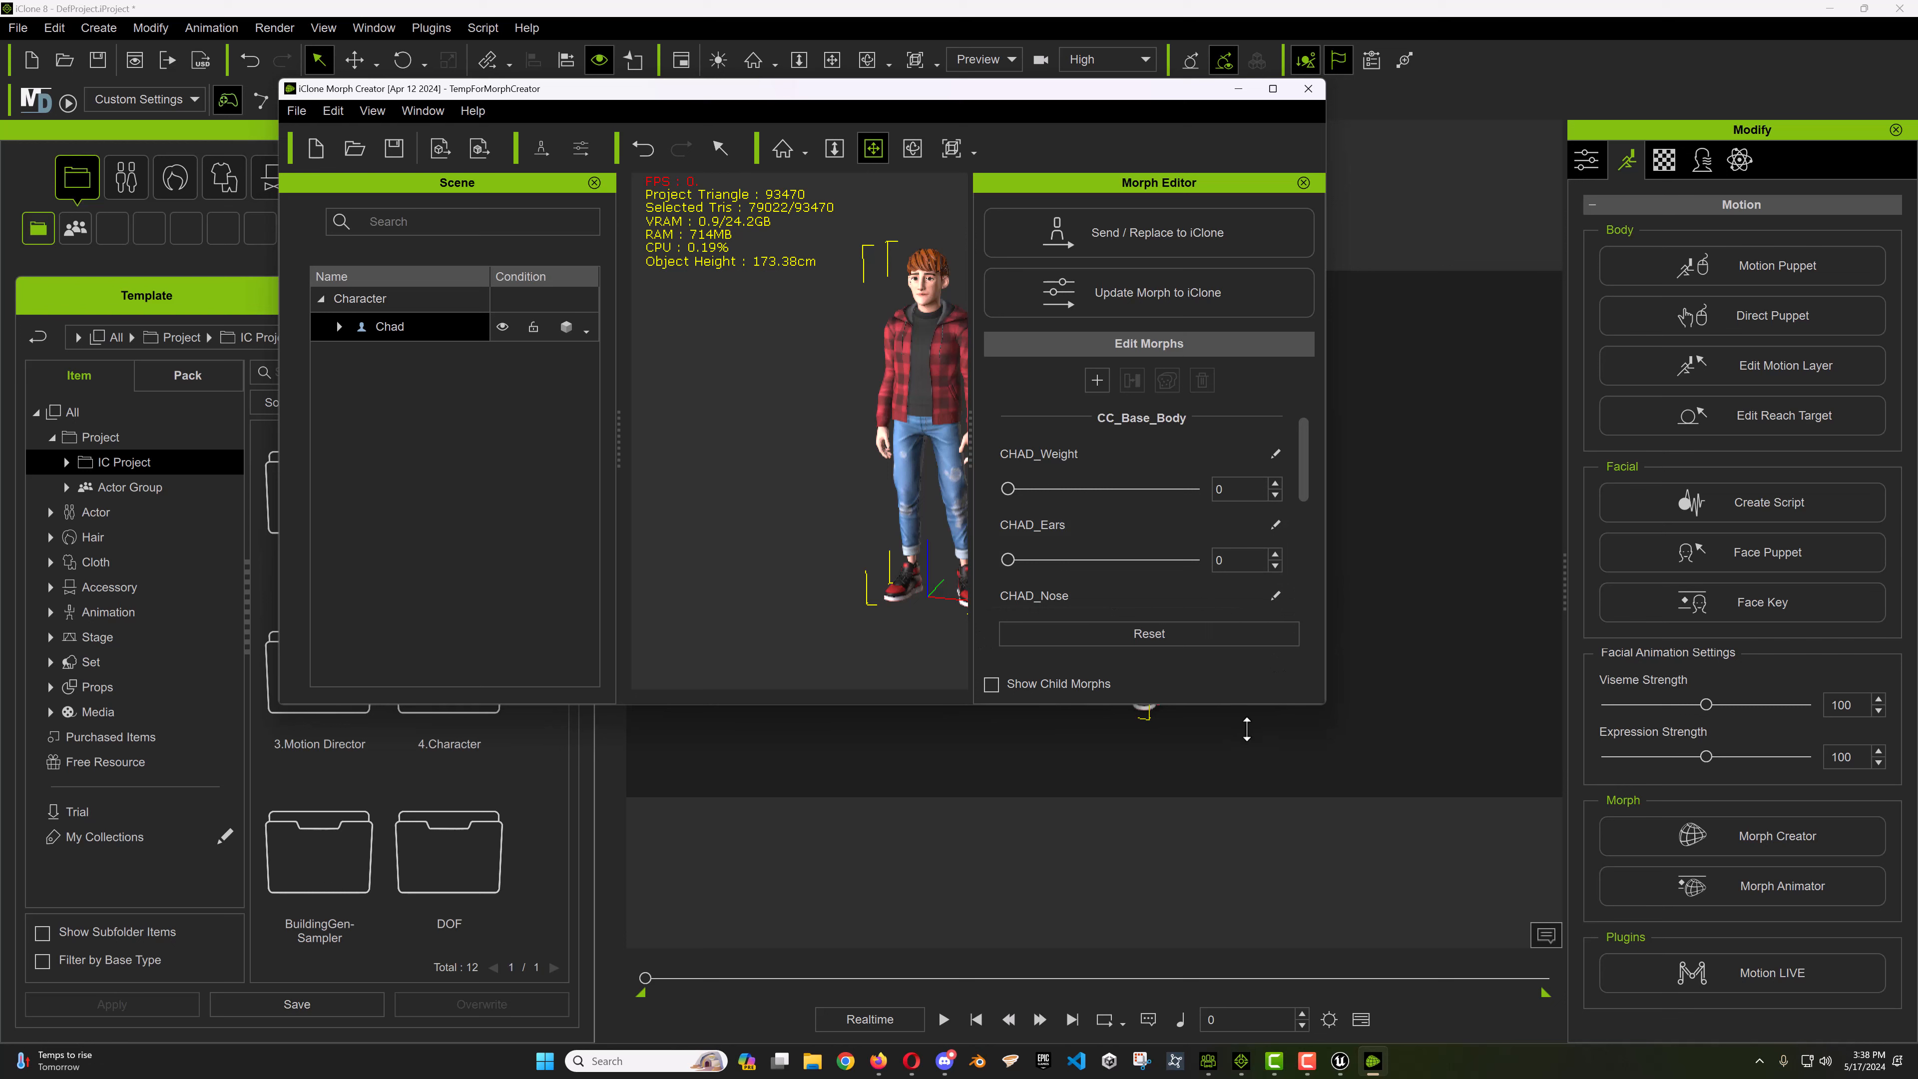
# Preview the CHAD_Nose and CHAD_Ears morphs on the character and return both to 0
pyautogui.moveTo(1248, 704); pyautogui.dragTo(1248, 787)
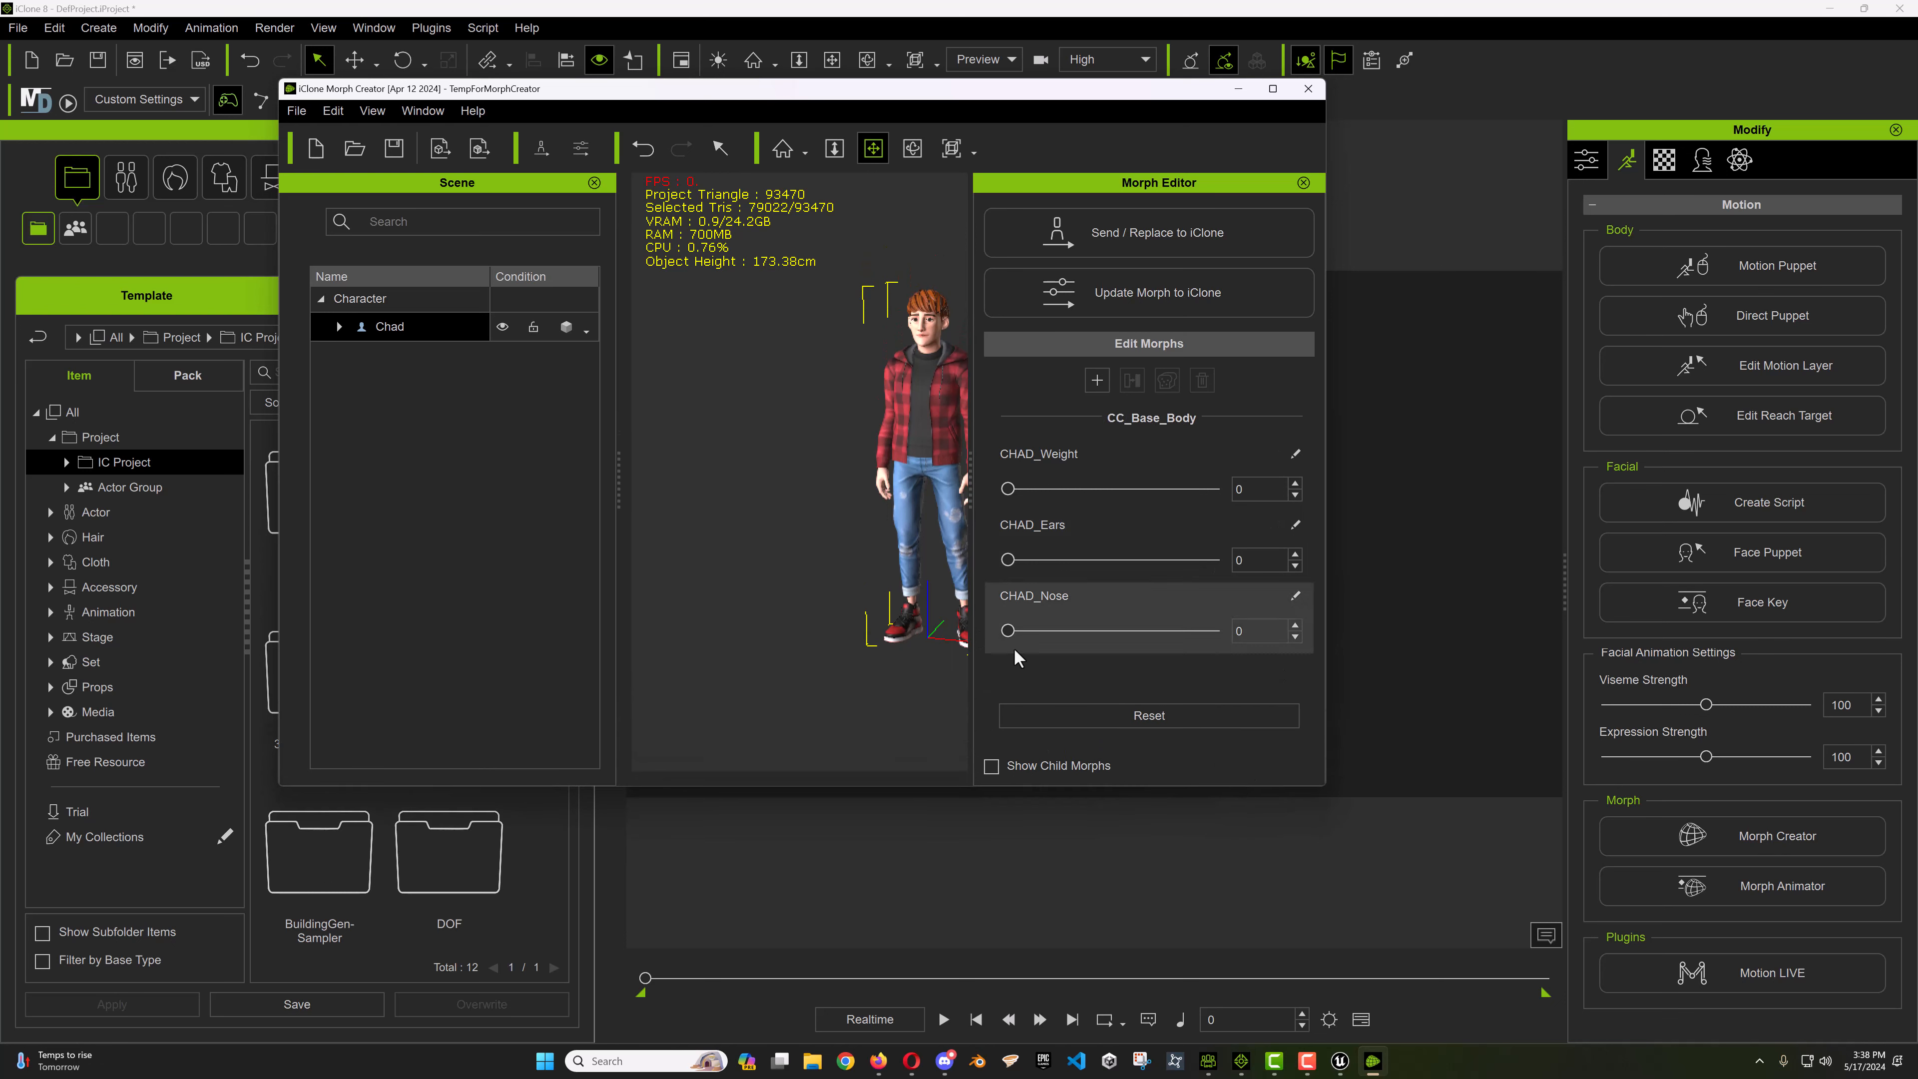
pyautogui.moveTo(1008, 640); pyautogui.dragTo(1214, 631)
pyautogui.moveTo(1007, 560); pyautogui.dragTo(1056, 568)
pyautogui.moveTo(1213, 634); pyautogui.dragTo(1028, 635)
pyautogui.moveTo(1057, 560); pyautogui.dragTo(1006, 560)
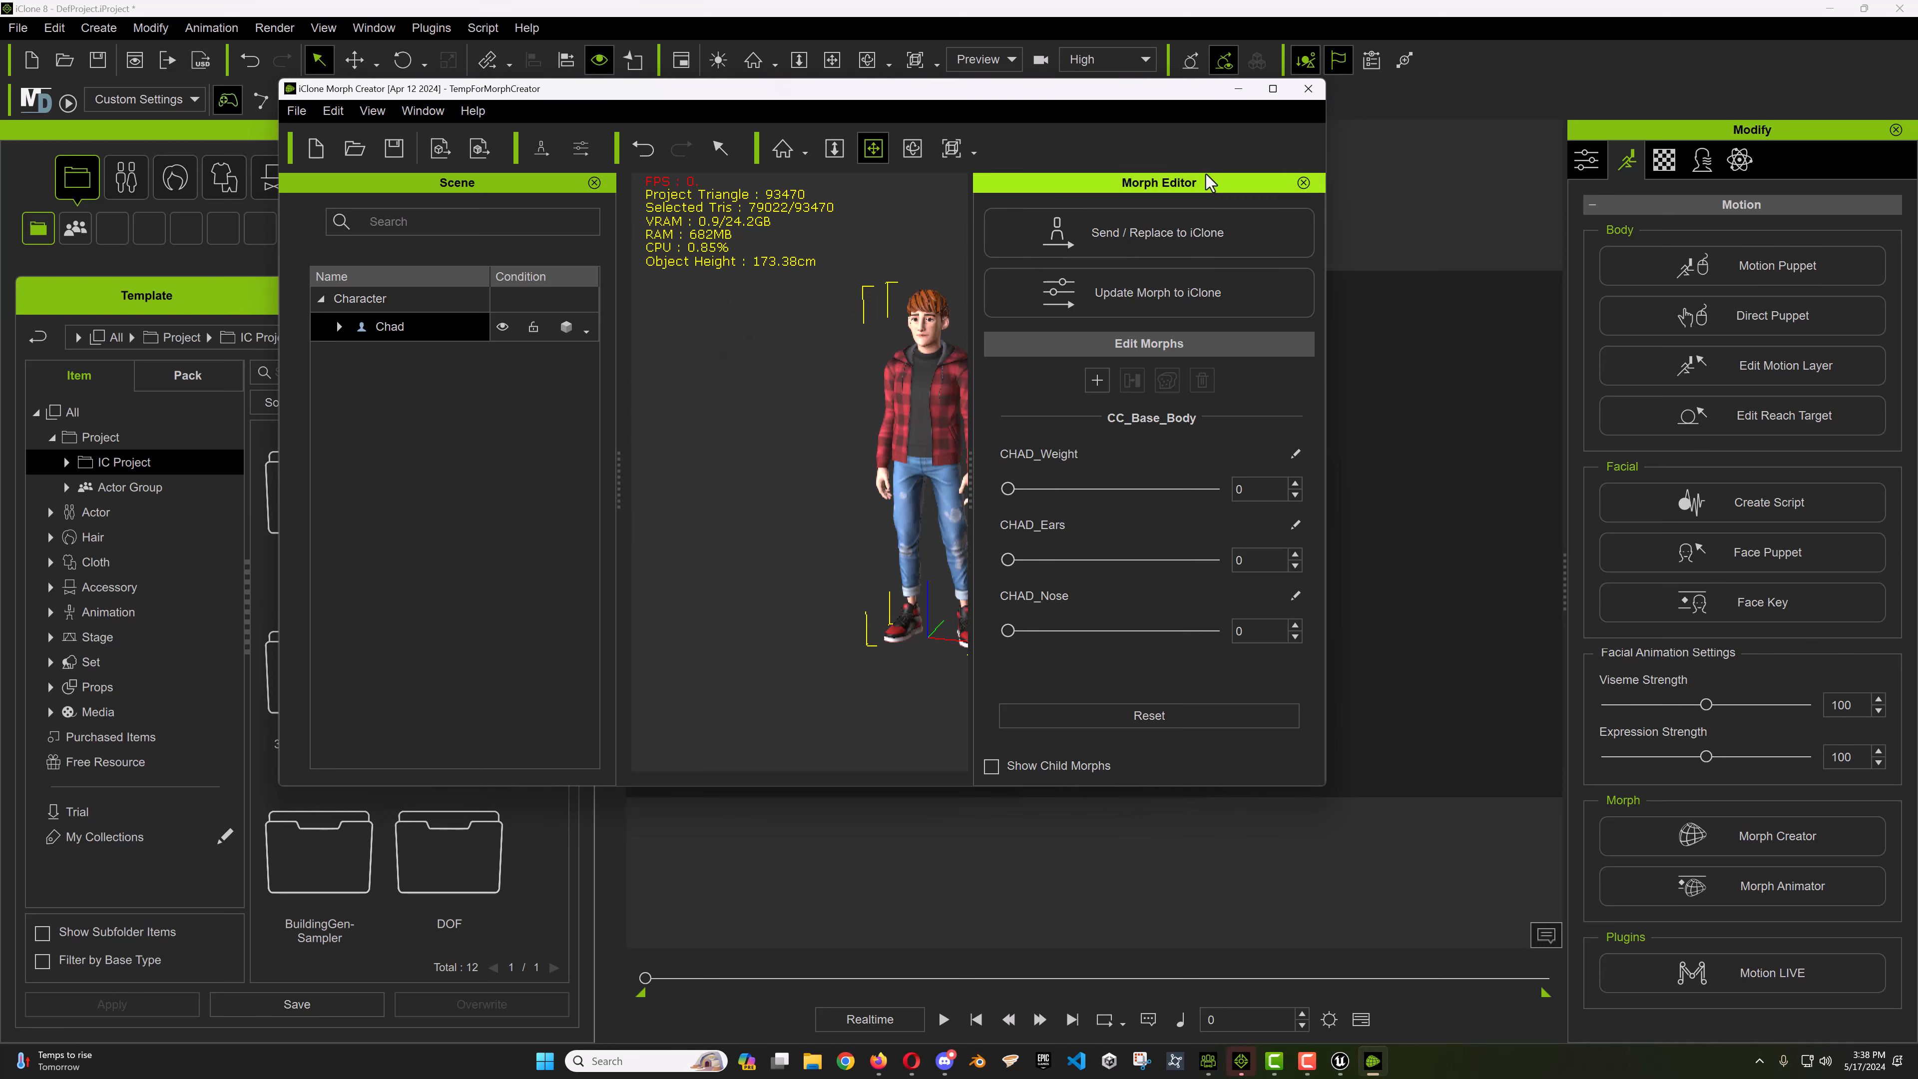
# Close Morph Creator without saving its project and show Chad's character attributes in iClone
pyautogui.click(1308, 88)
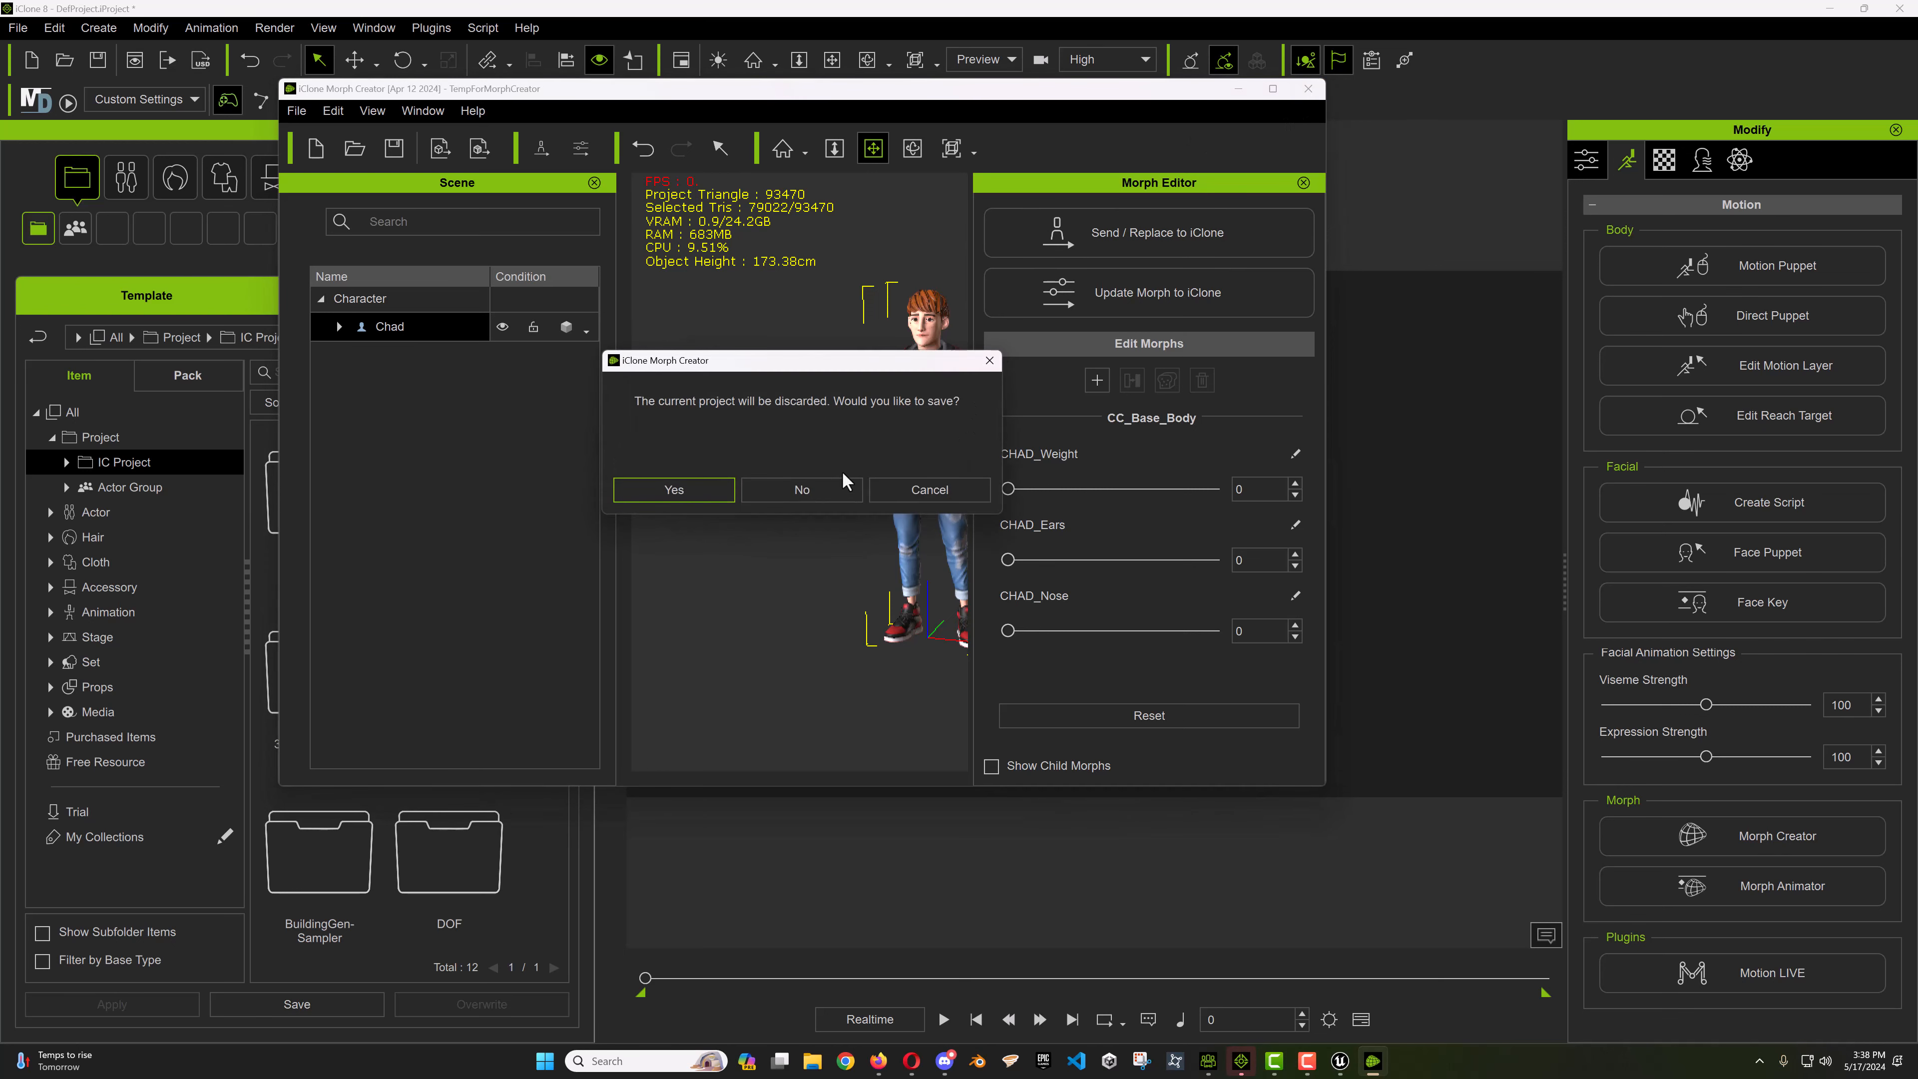
pyautogui.click(799, 491)
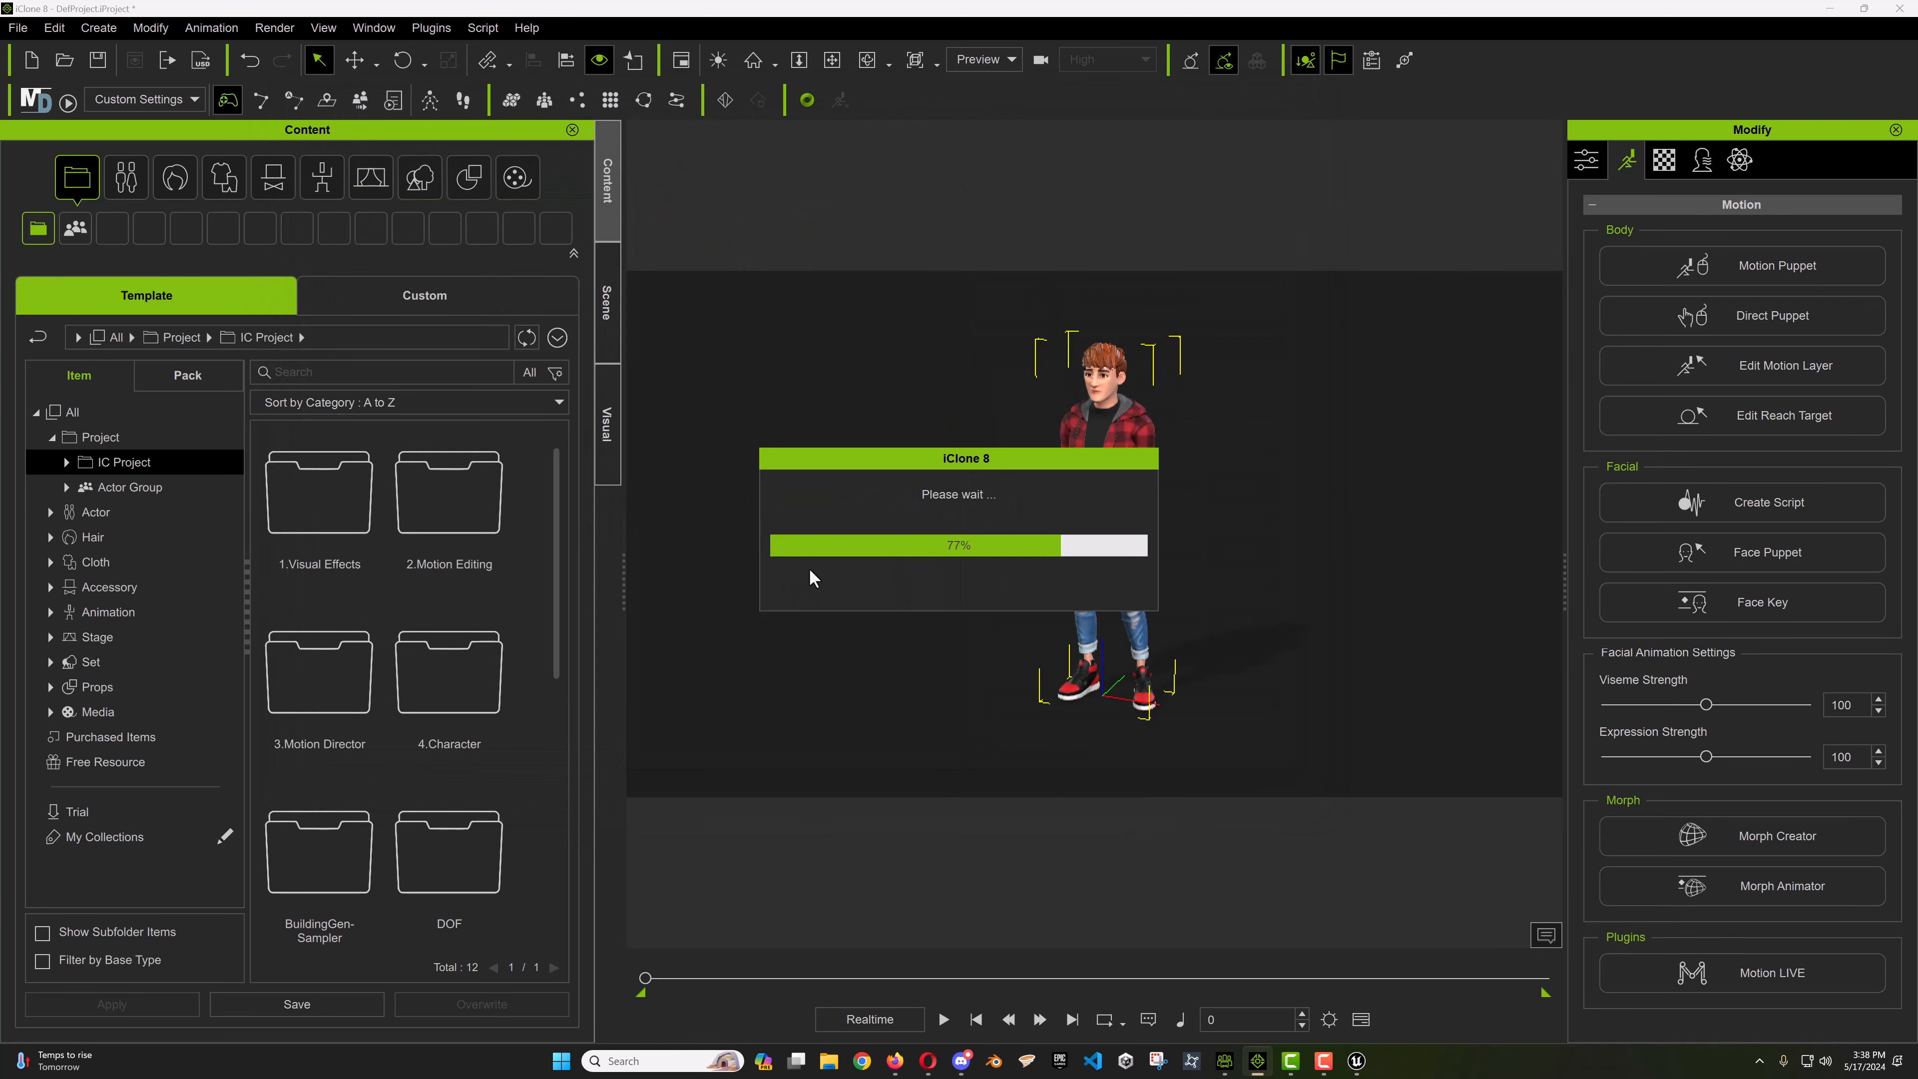
pyautogui.click(1588, 165)
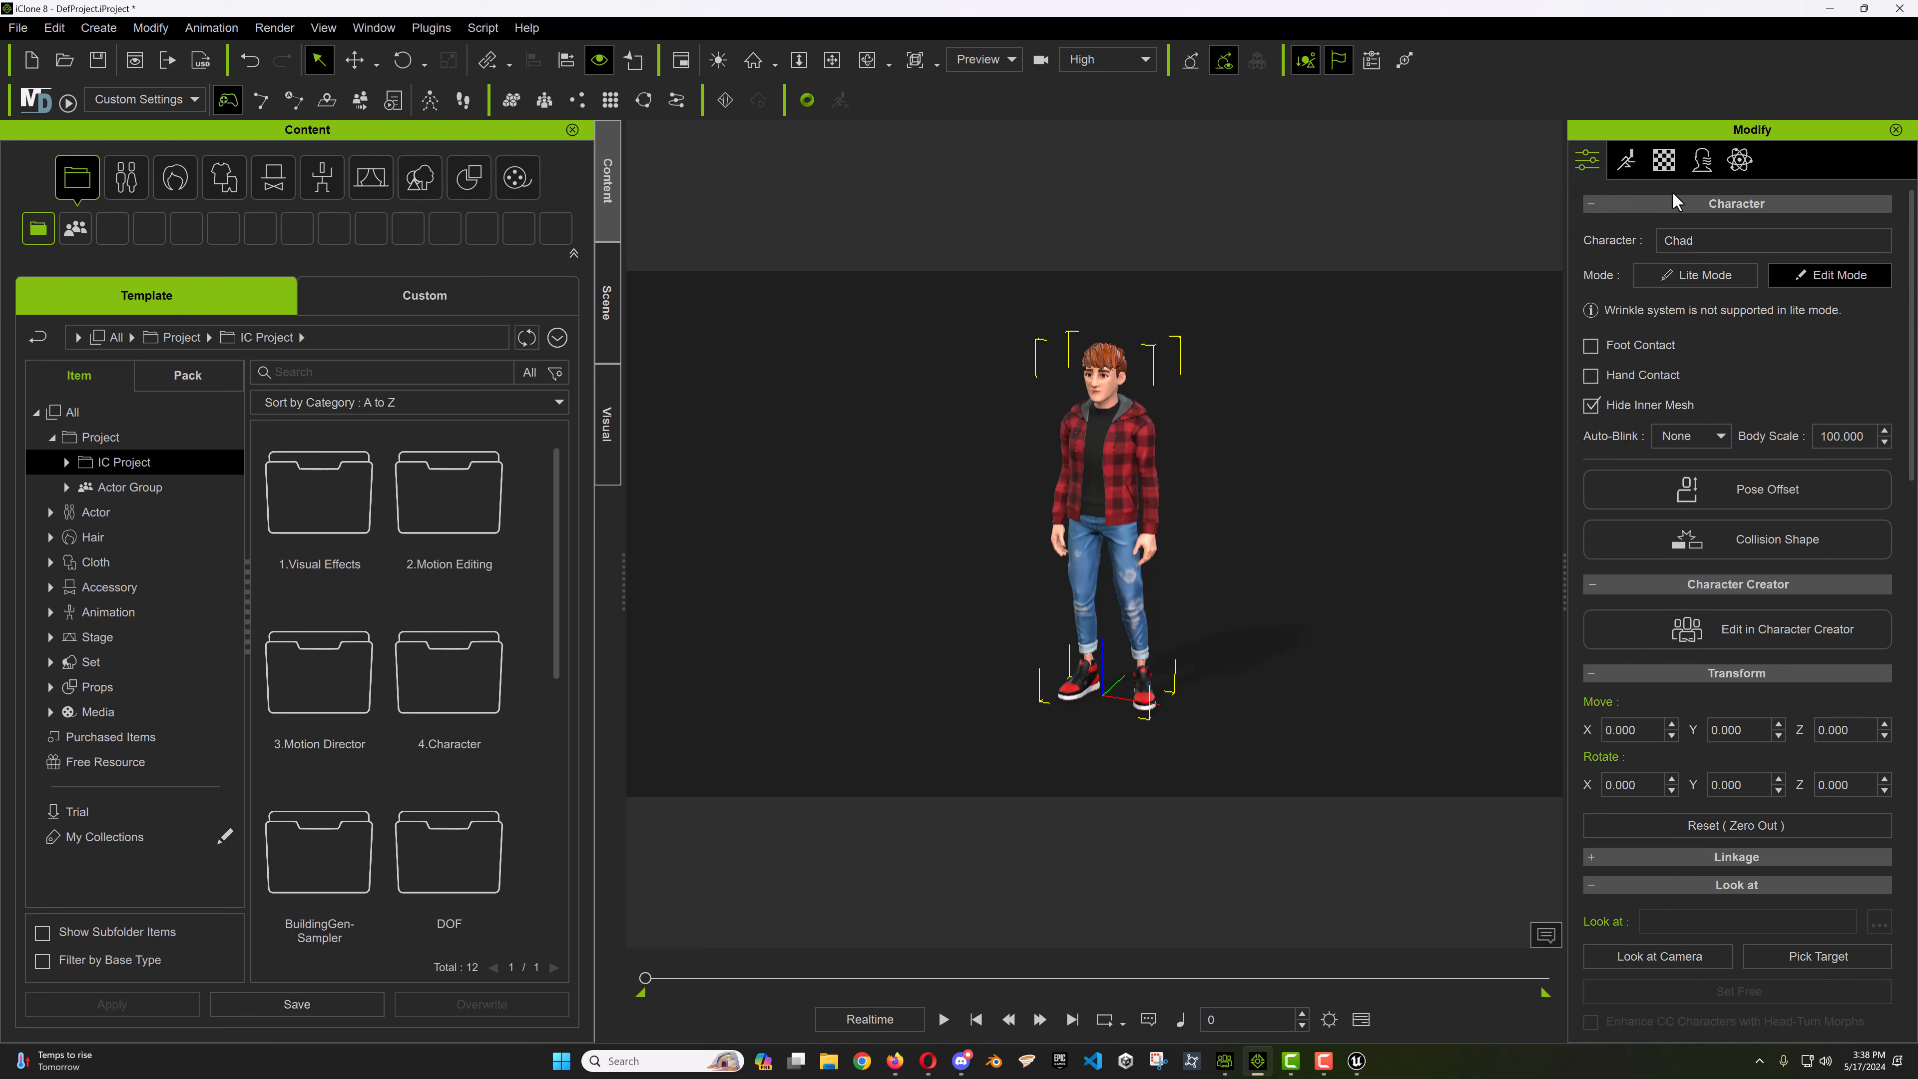
# Start an FBX export of Chad with the Unreal preset, 30 FPS, current frame only and 4096 maximum texture size
pyautogui.click(18, 28)
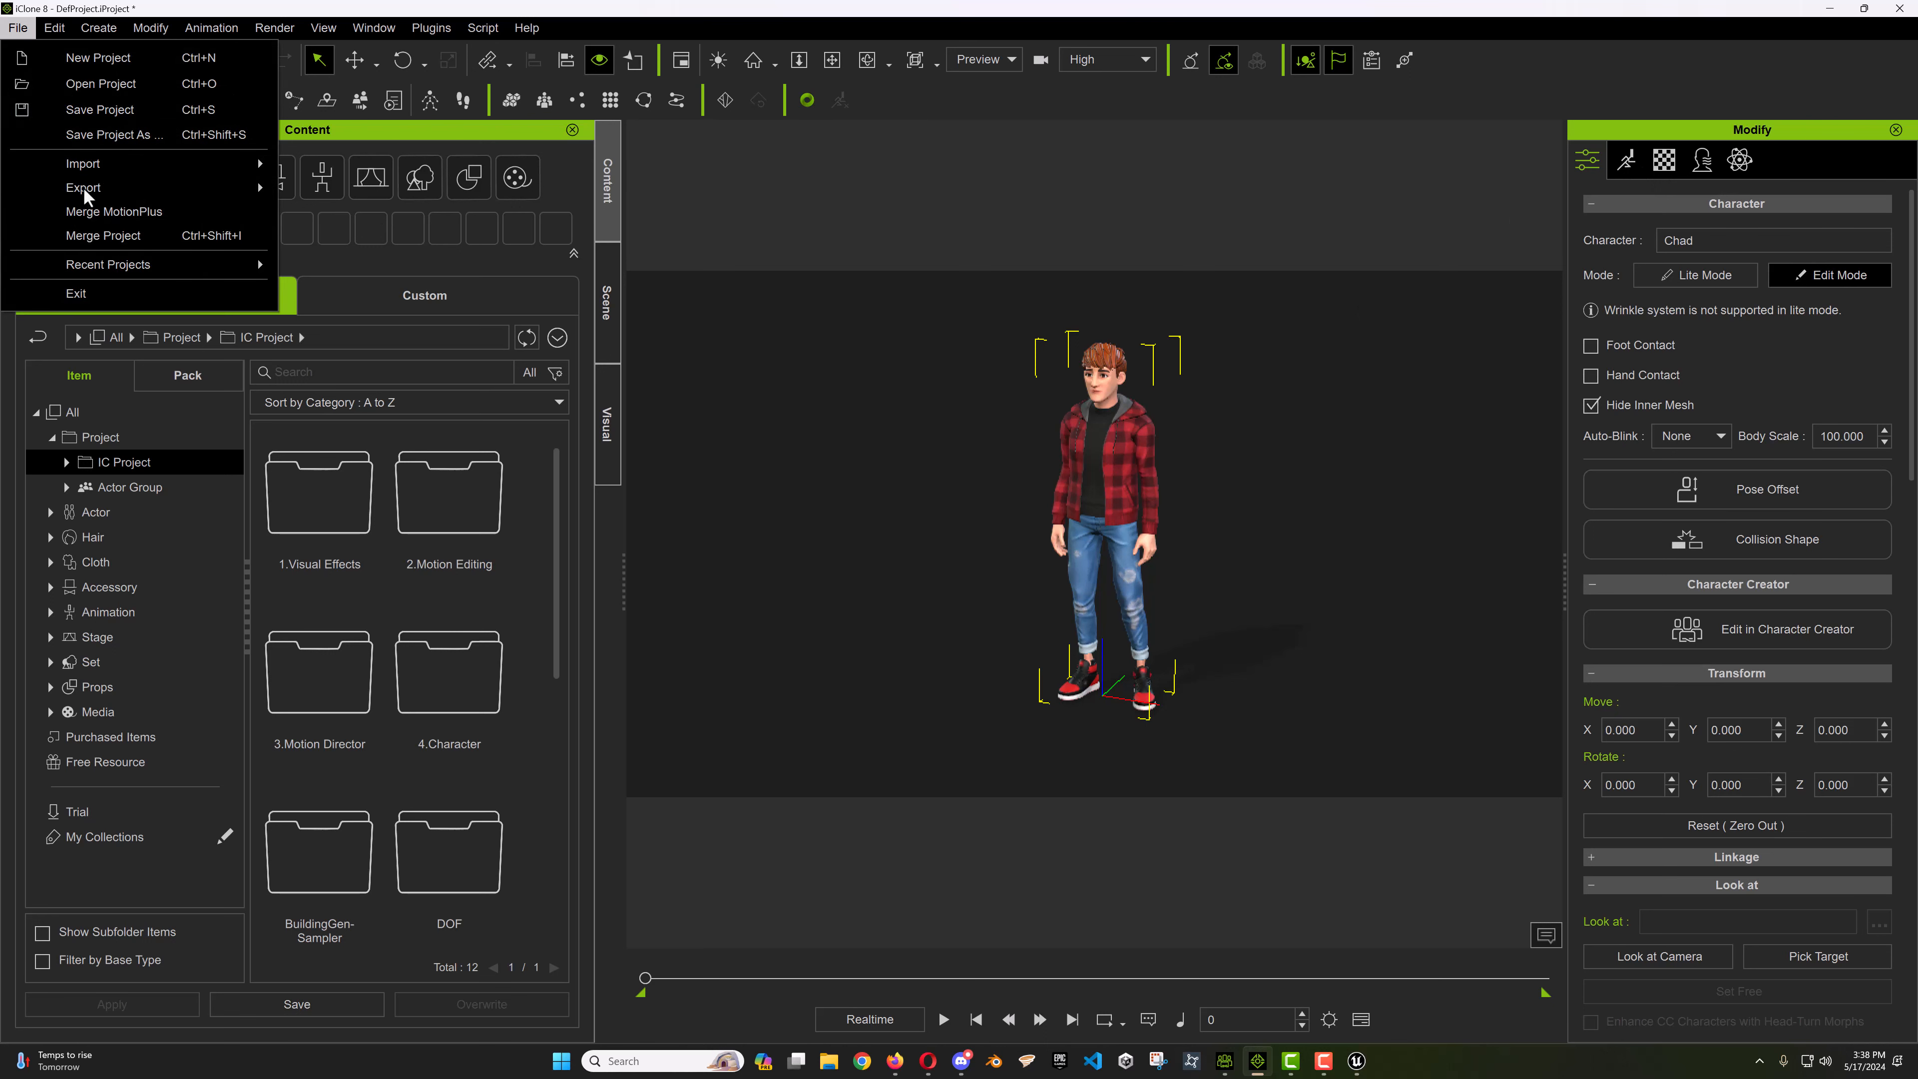
pyautogui.moveTo(110, 195)
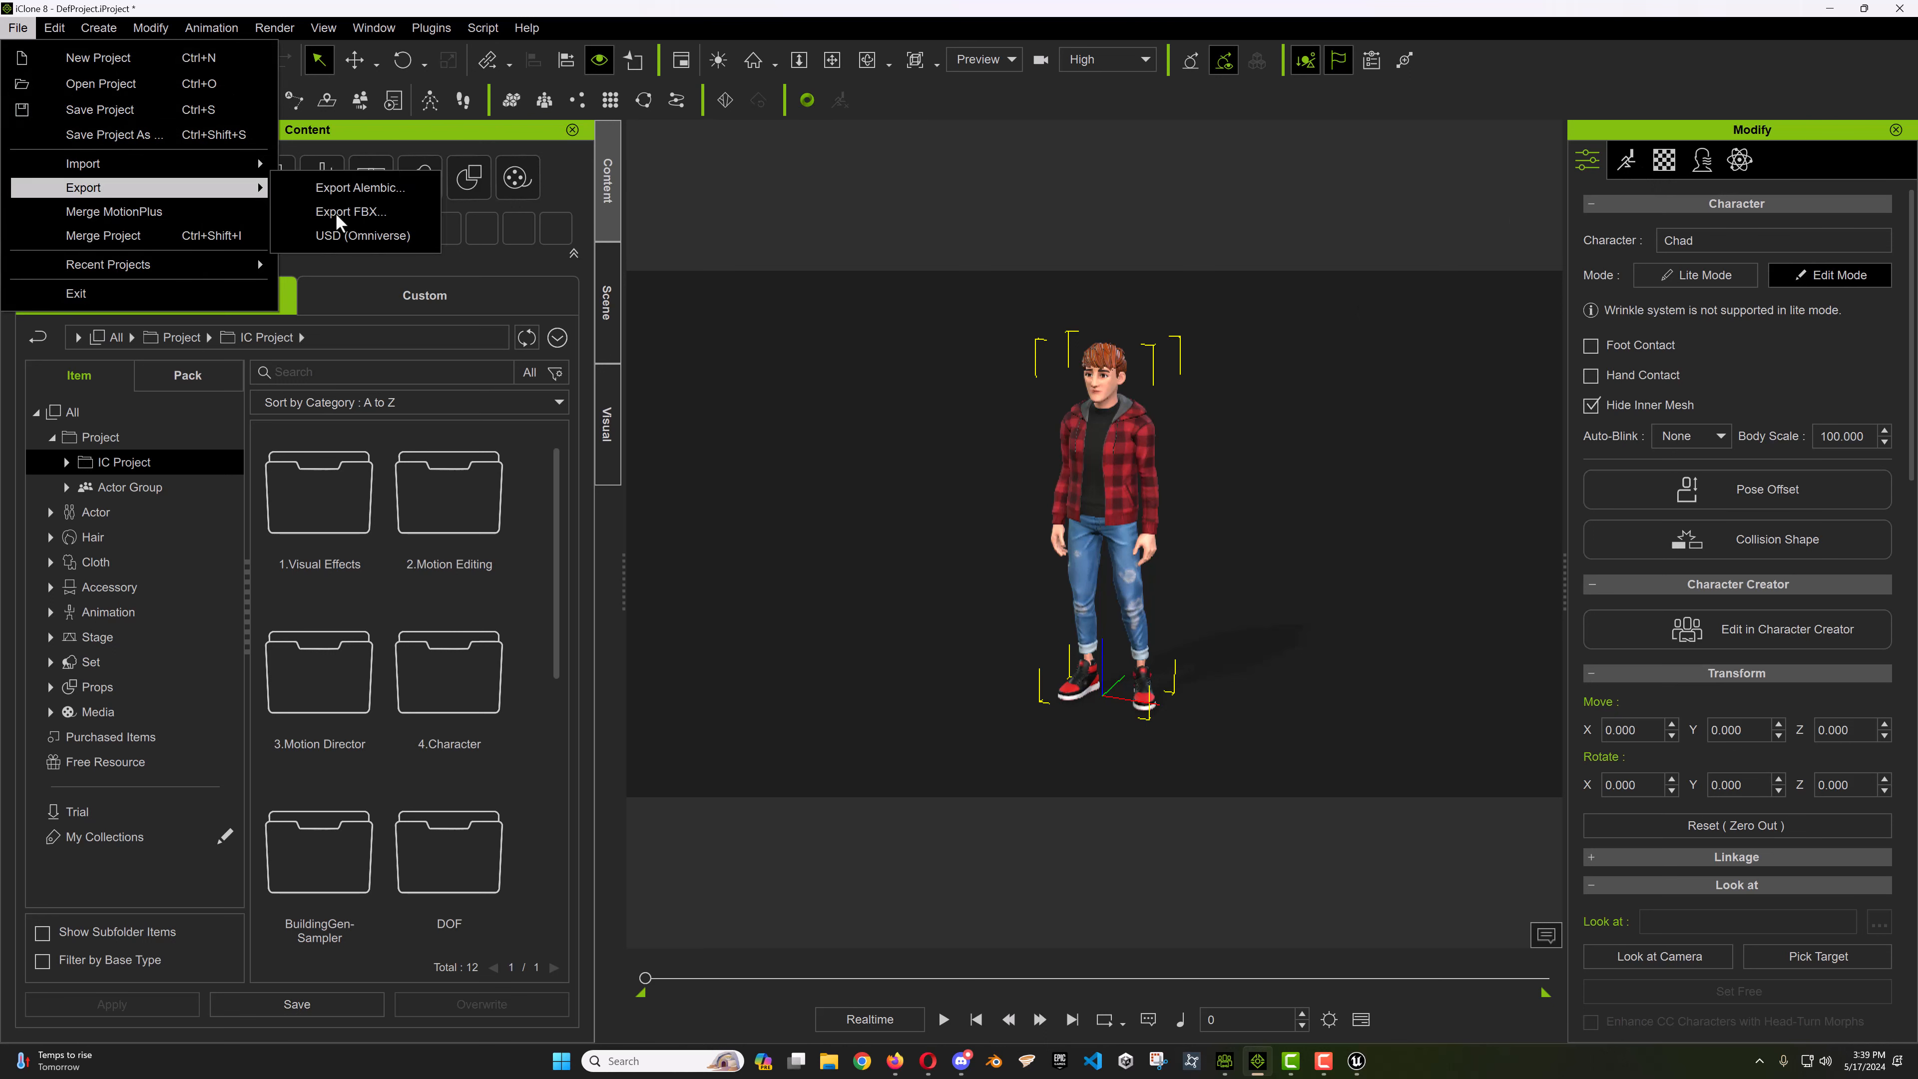
pyautogui.click(338, 212)
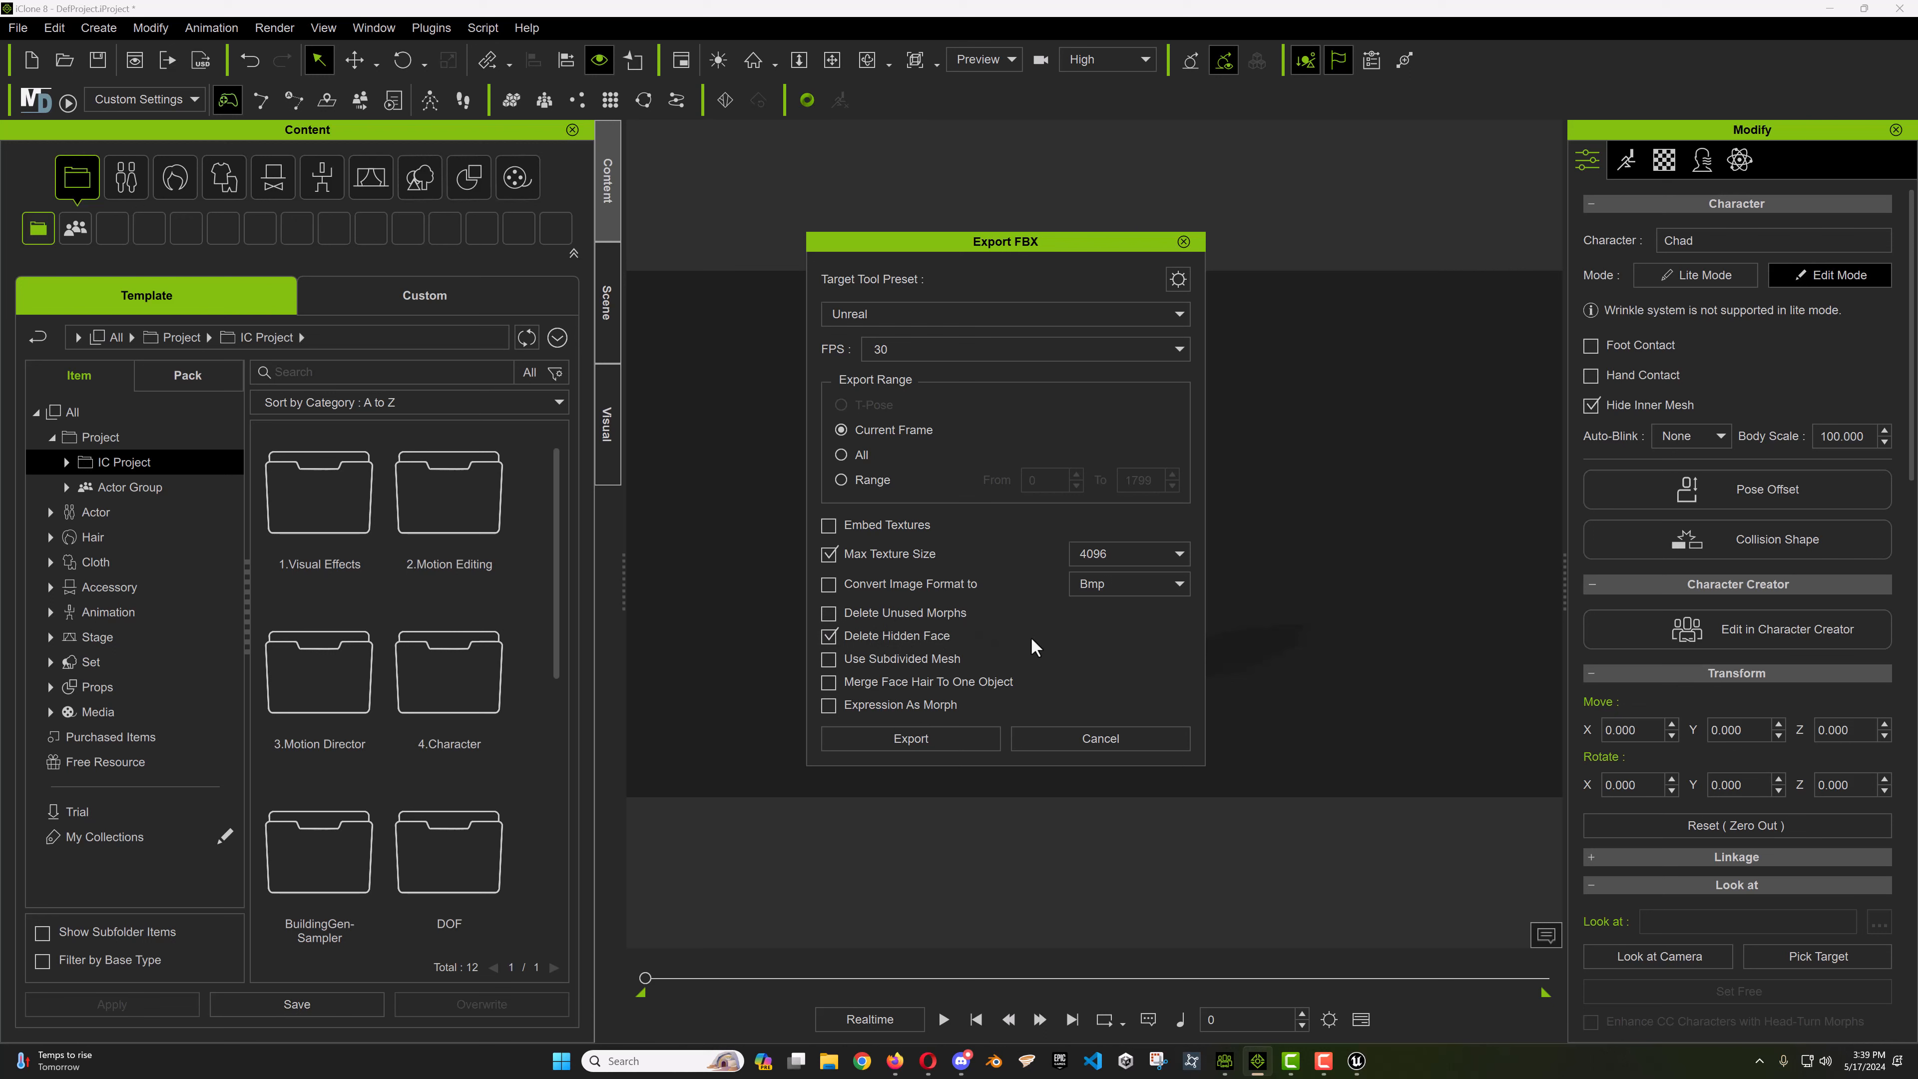
pyautogui.click(923, 744)
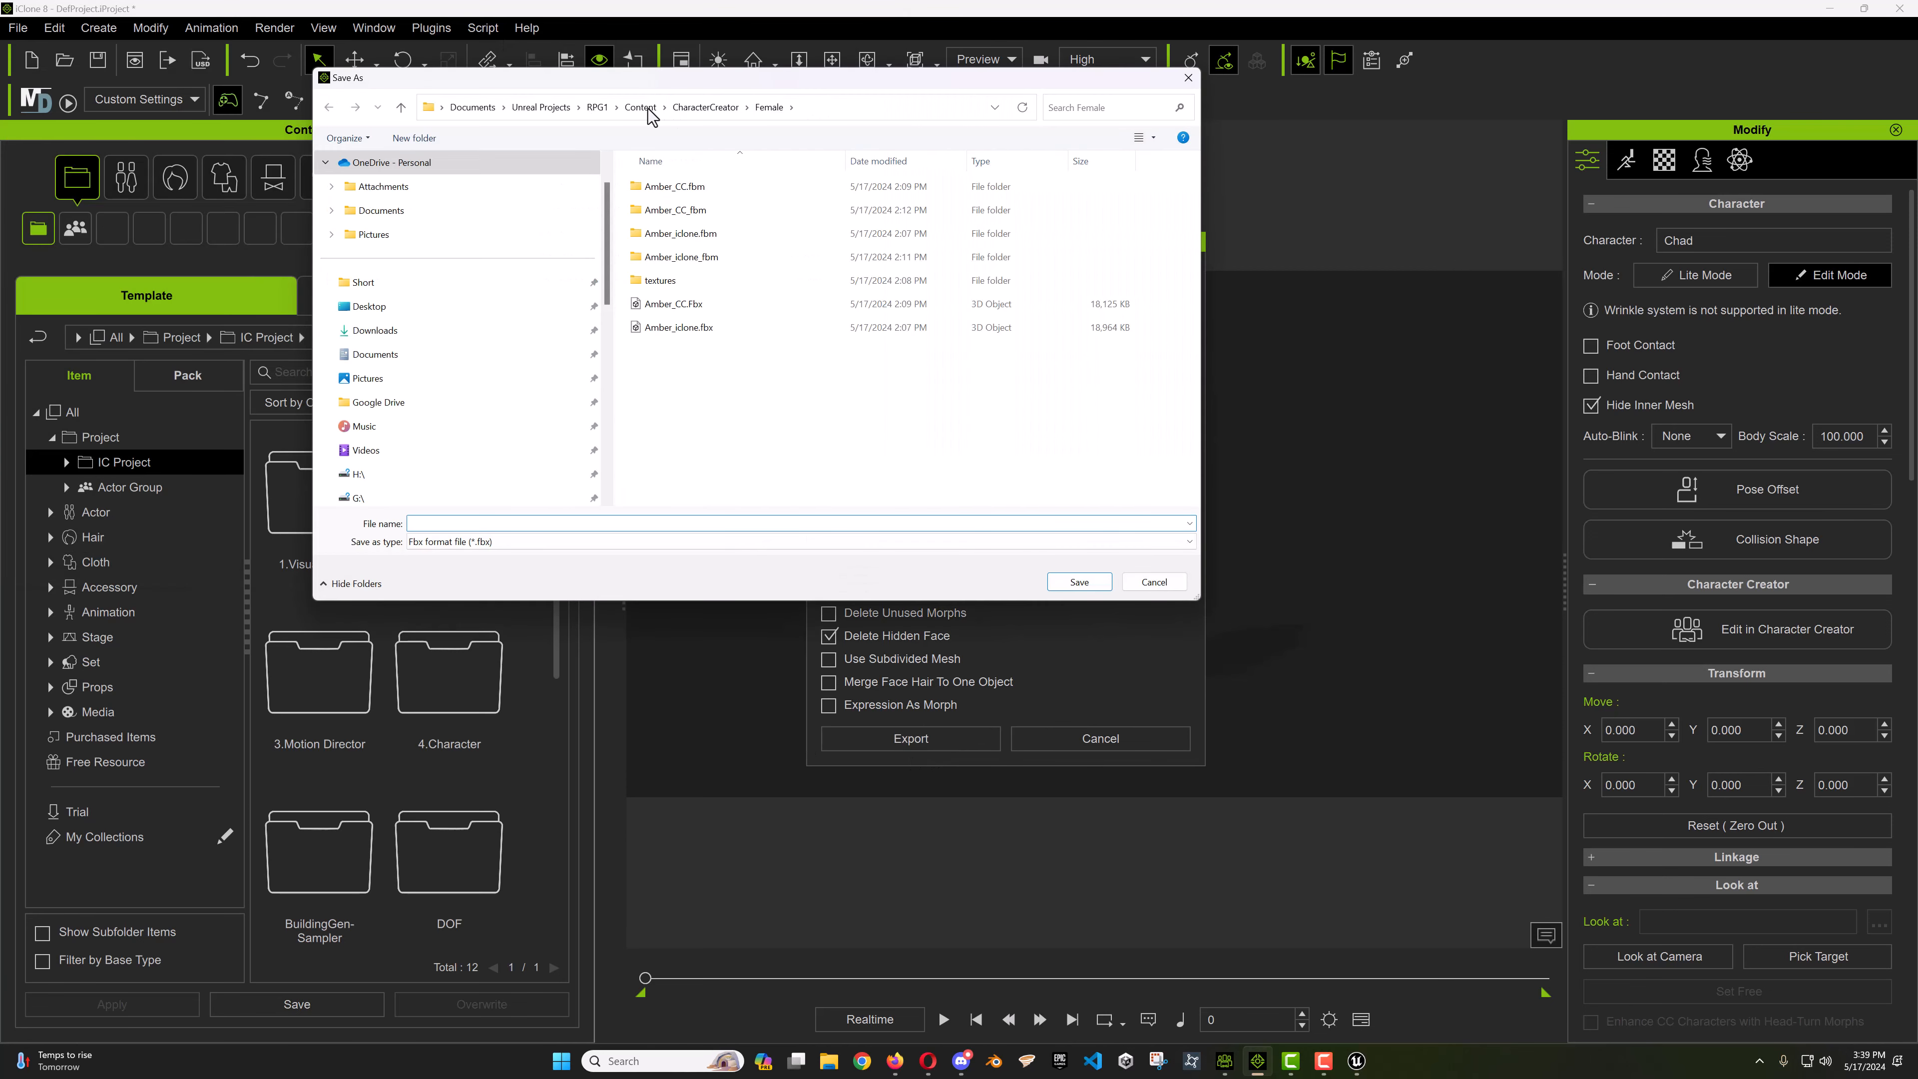
# Save the FBX export as Chad in the Male folder inside the RPG1 project's CharacterCreator content folder
pyautogui.click(706, 107)
pyautogui.write('CHa')
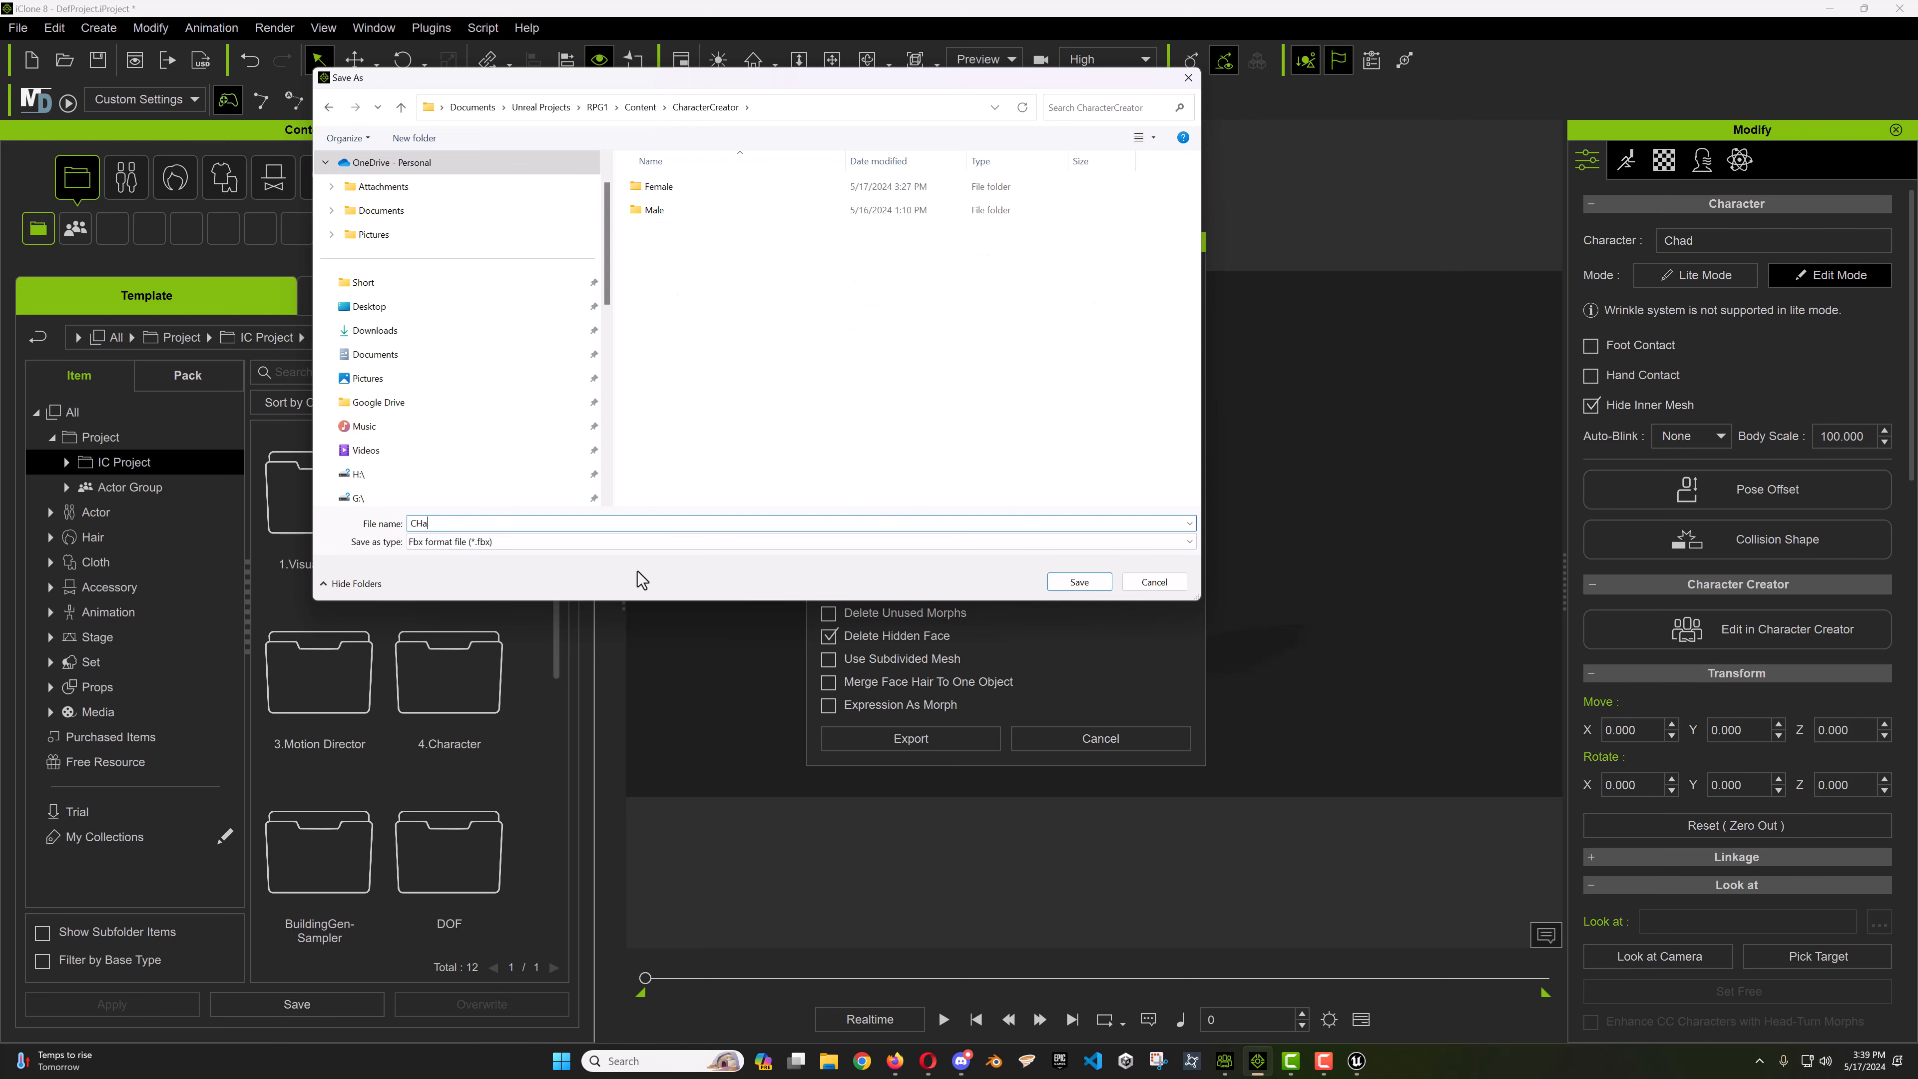
pyautogui.write('d')
pyautogui.press('BackSpace')
pyautogui.press('BackSpace')
pyautogui.press('BackSpace')
pyautogui.write('had')
pyautogui.doubleClick(658, 211)
pyautogui.click(1087, 584)
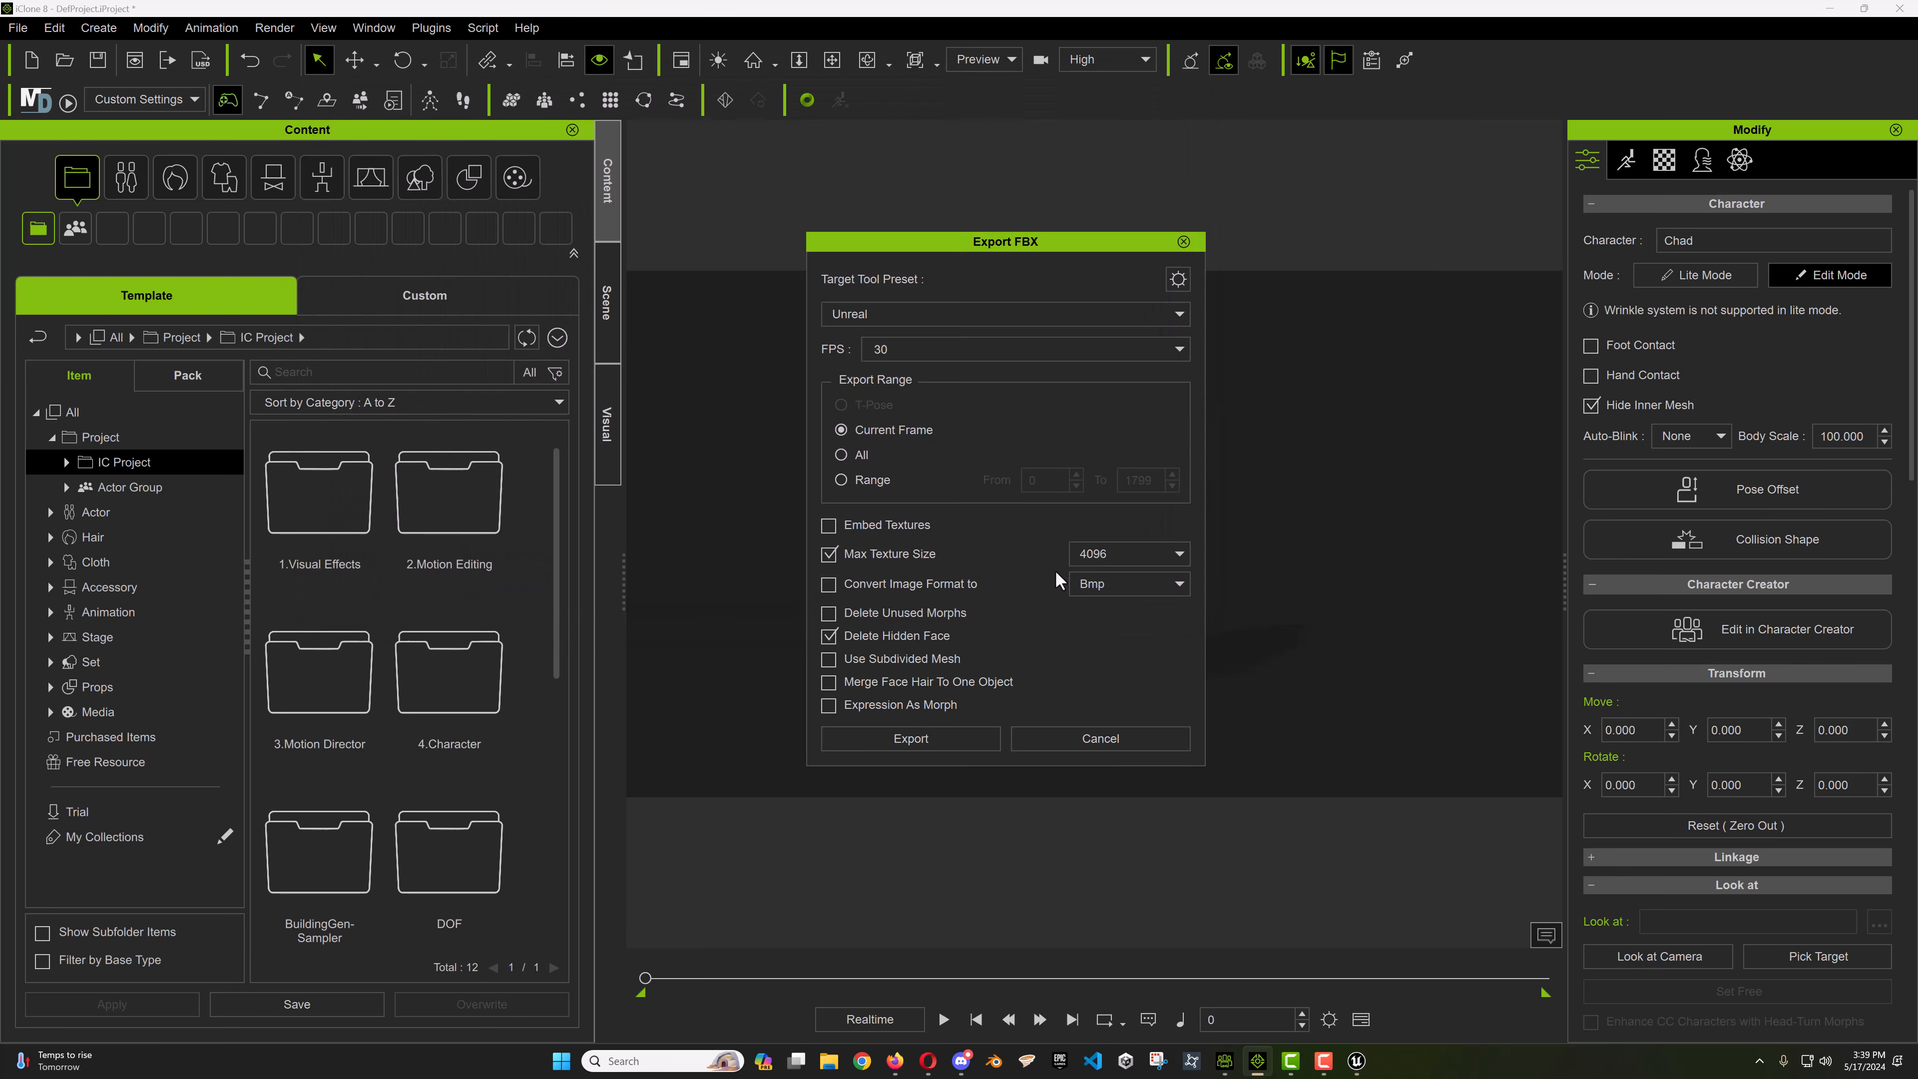
pyautogui.click(1122, 580)
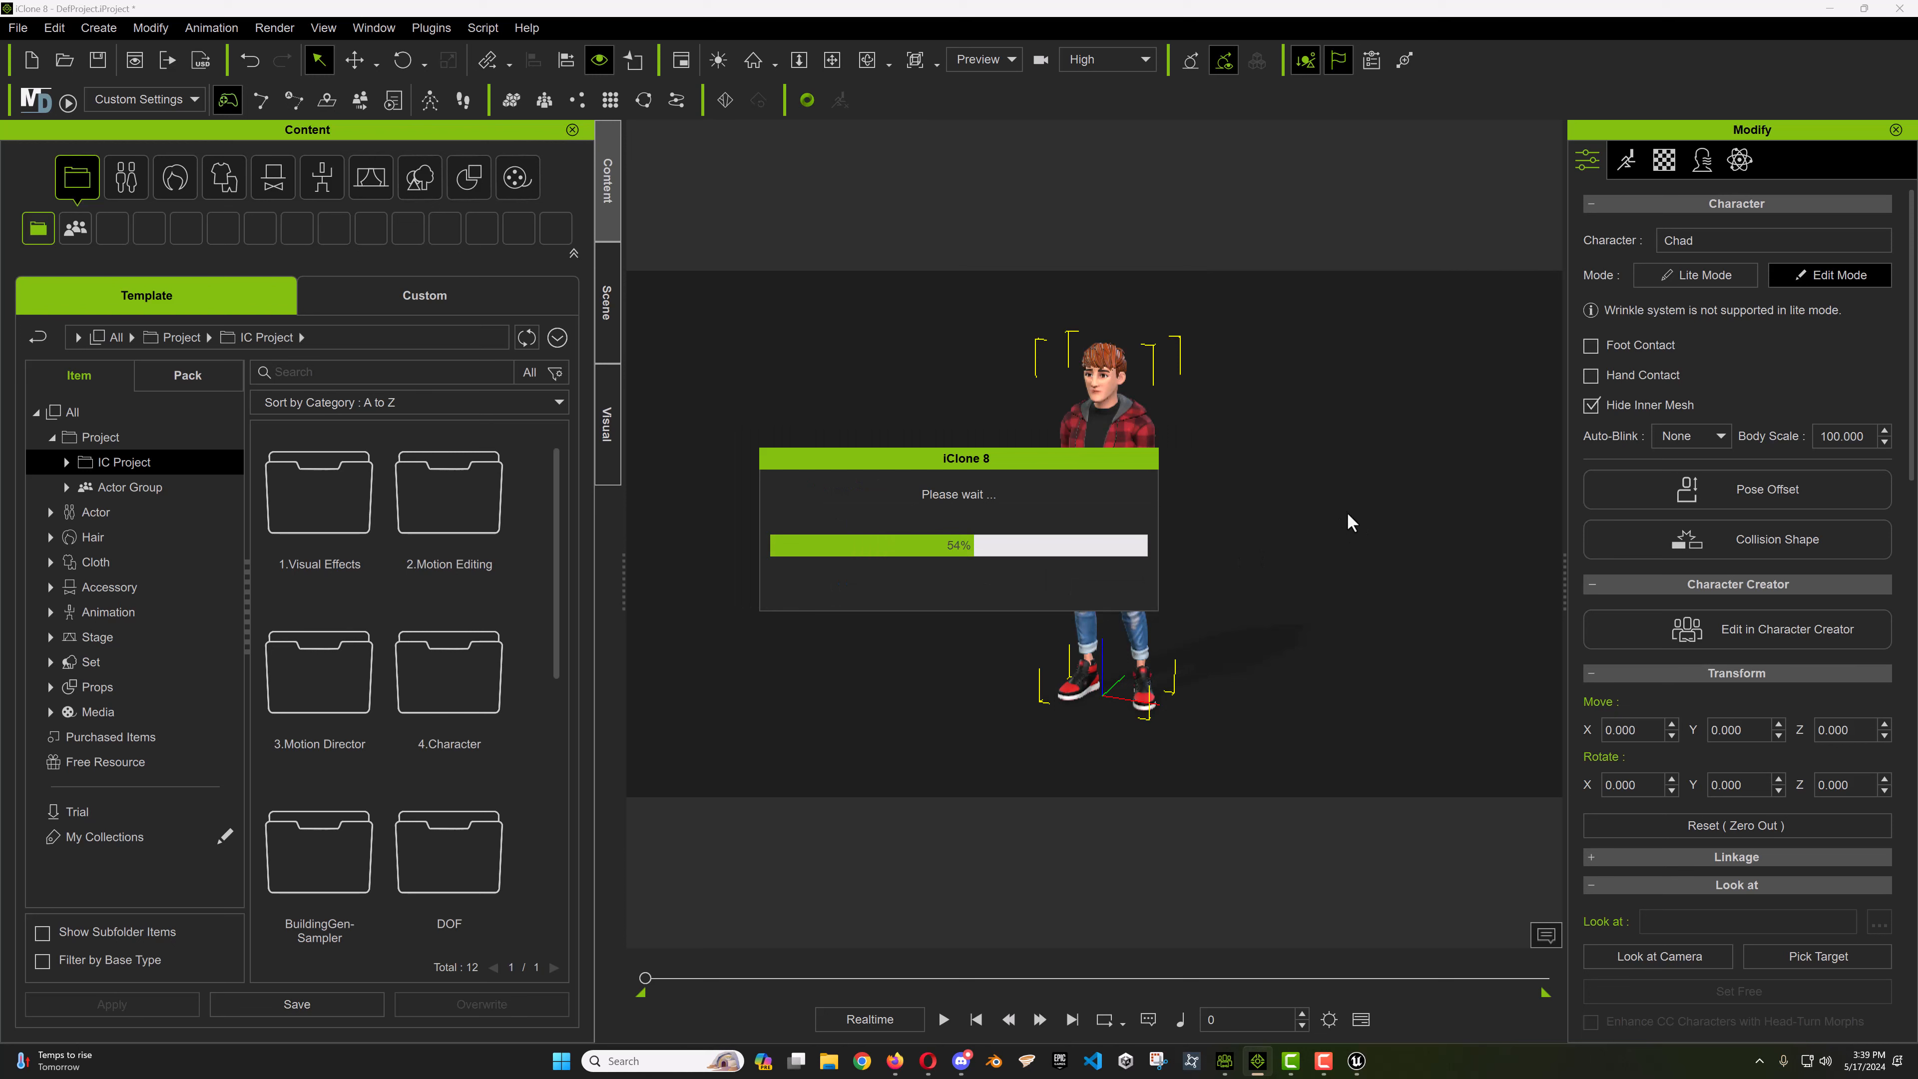
# Switch to Unreal Engine, import all of Chad's FBX content with morph targets and cancel the DataTable import
pyautogui.click(1829, 9)
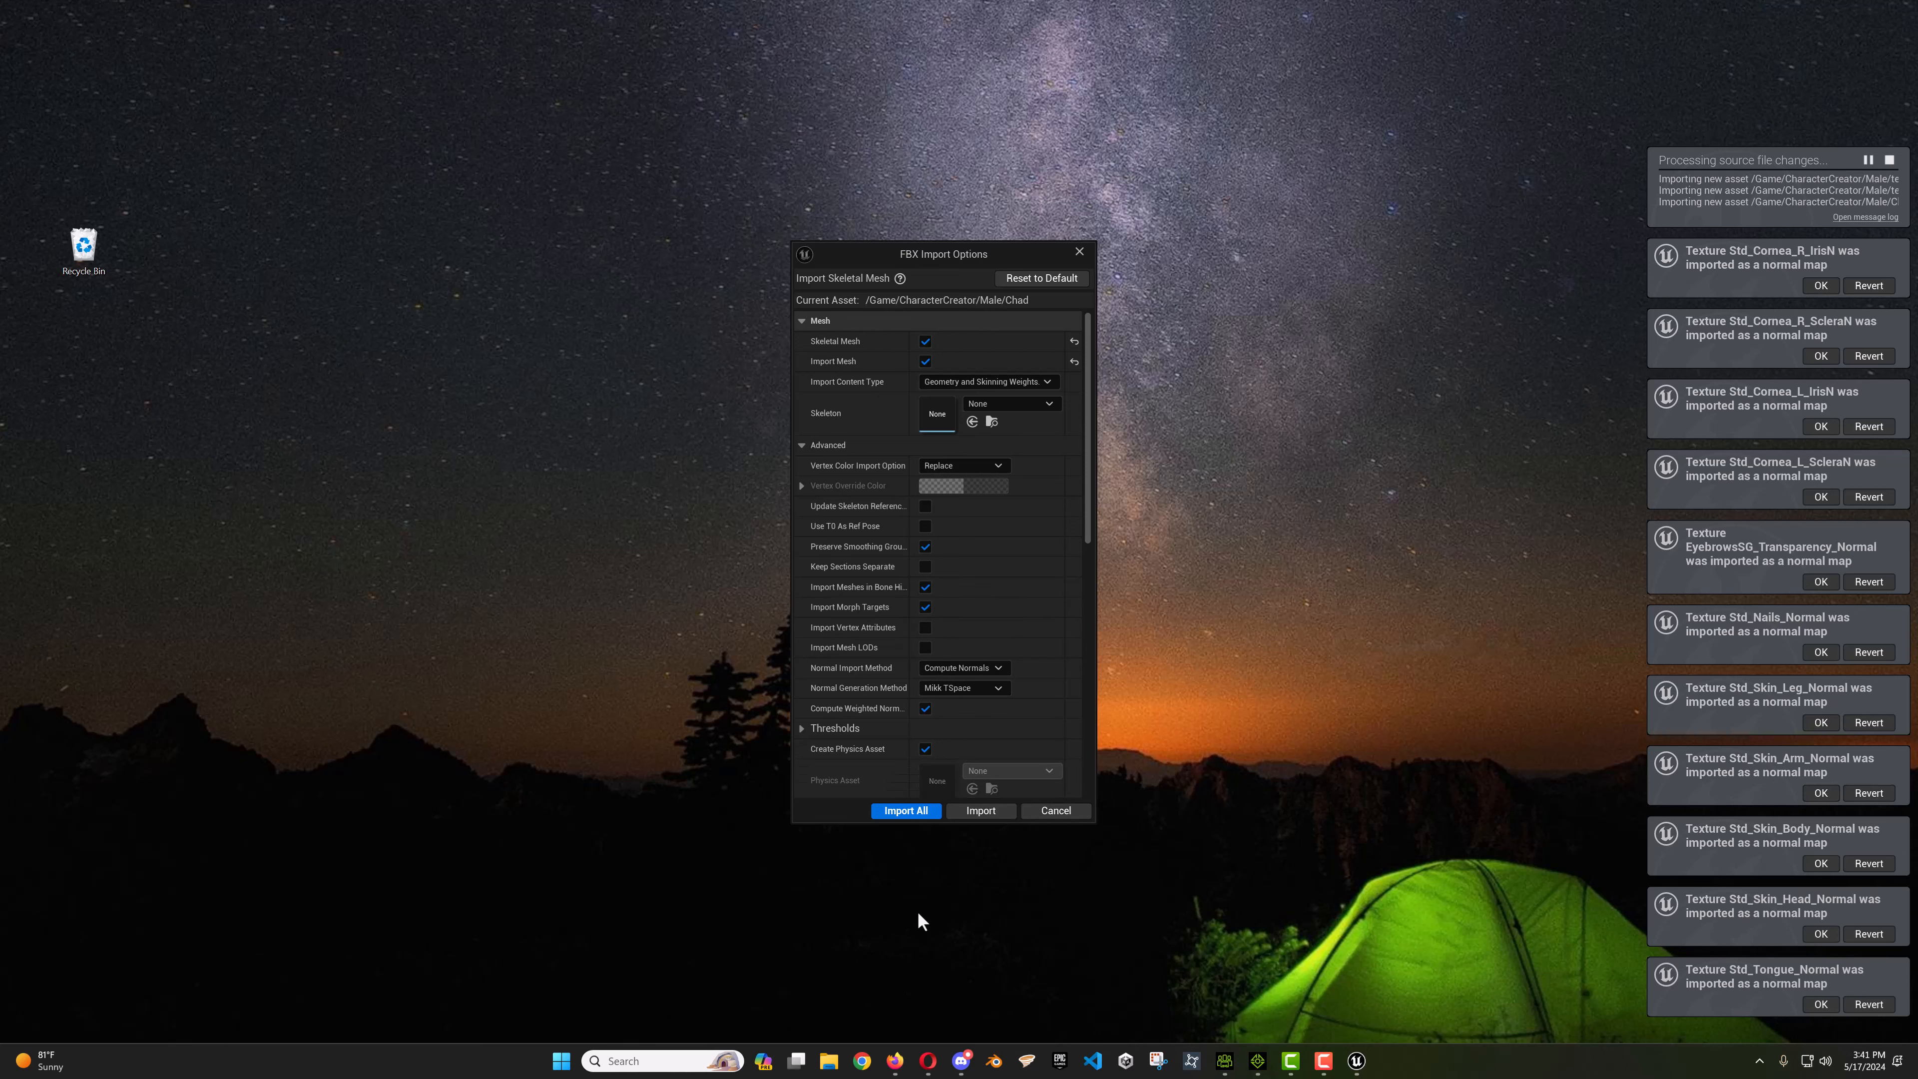
pyautogui.click(916, 815)
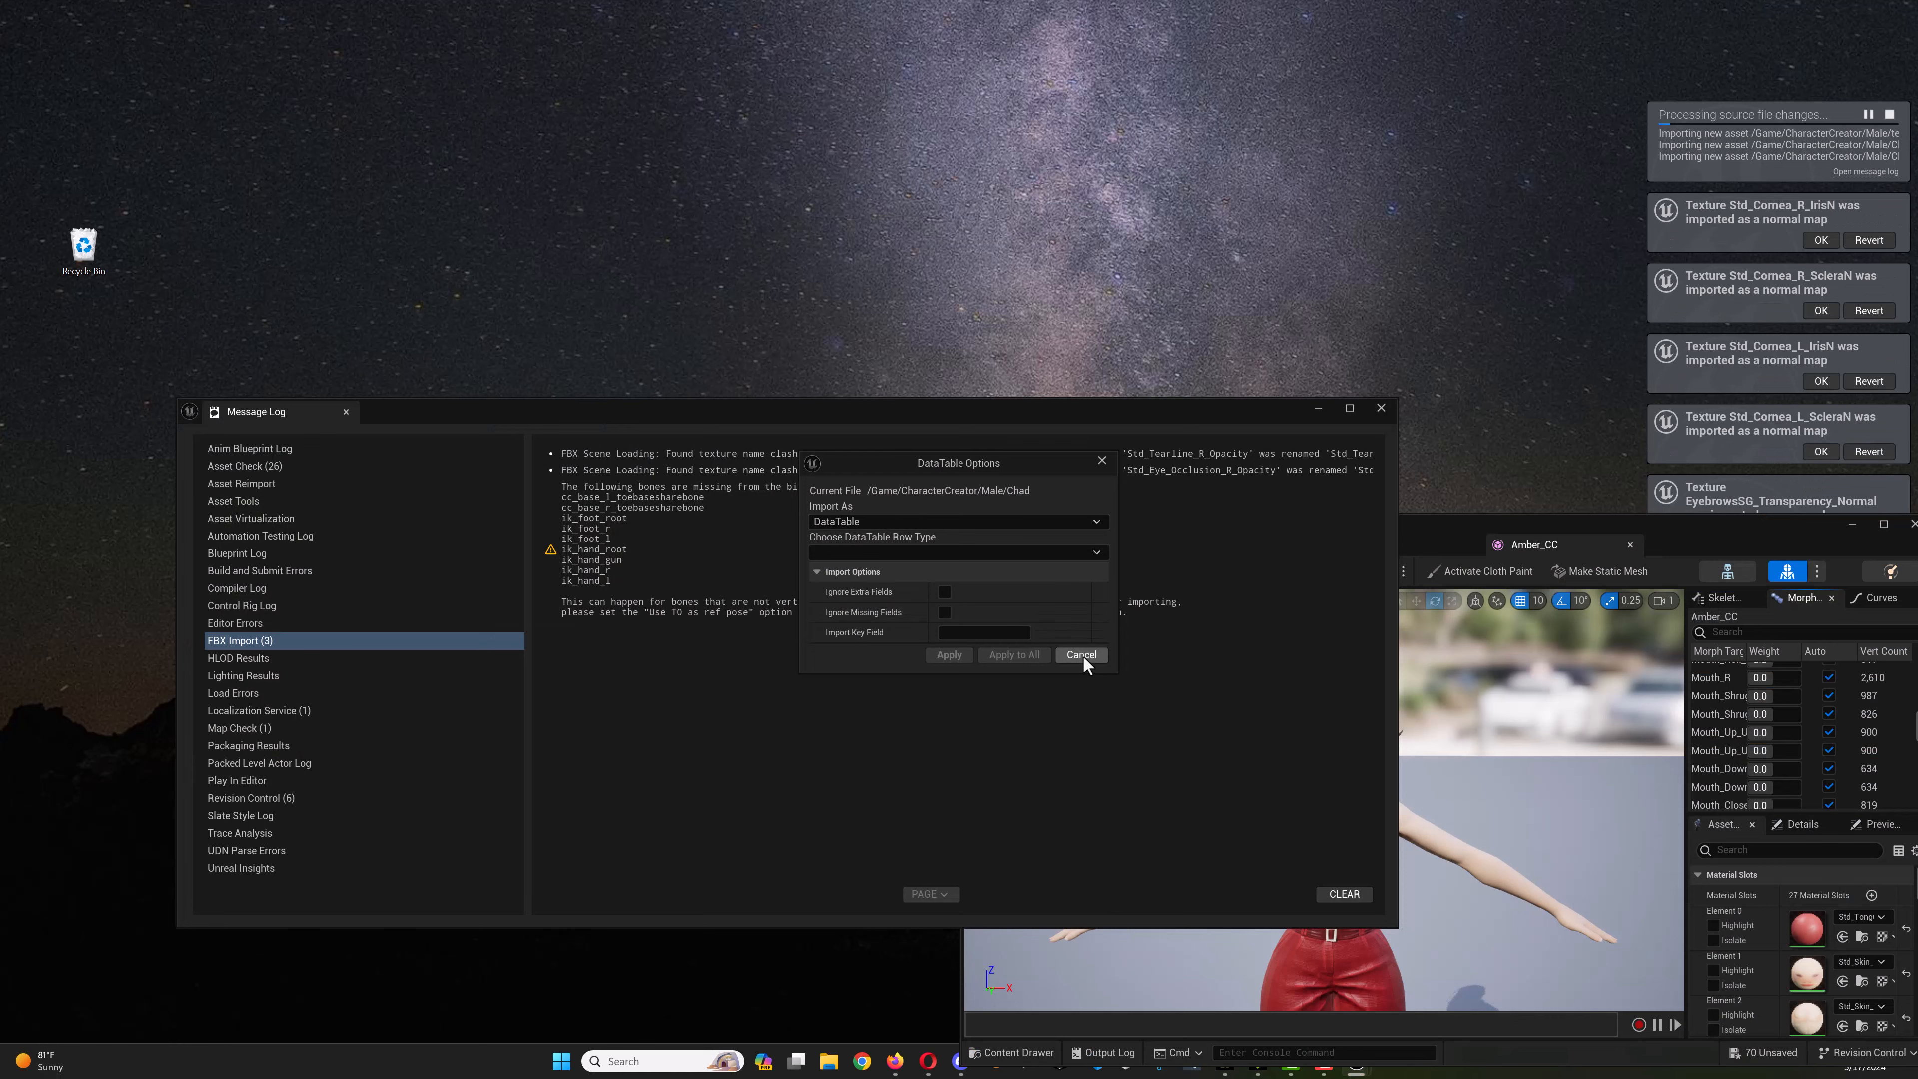
pyautogui.click(1080, 654)
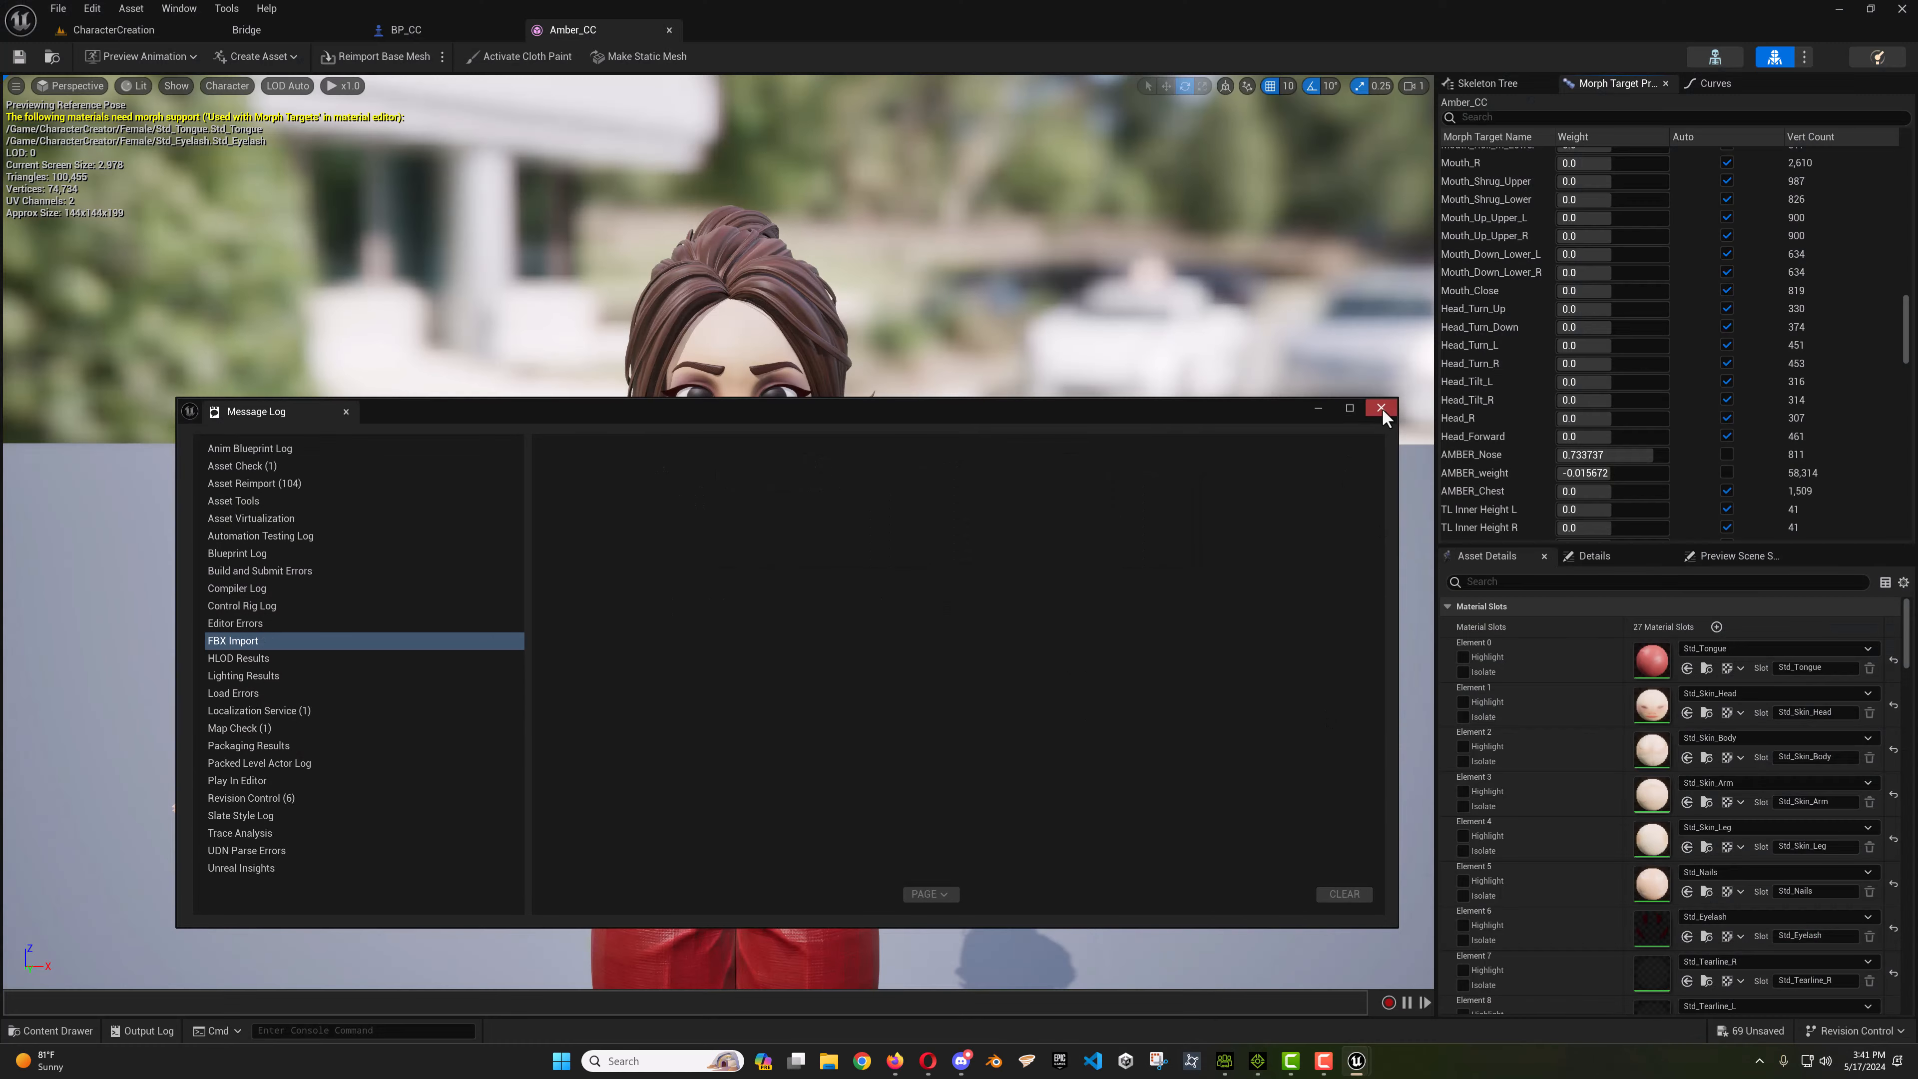
# Close the message log and return to the CharacterCreation level
pyautogui.click(1379, 408)
pyautogui.press('f')
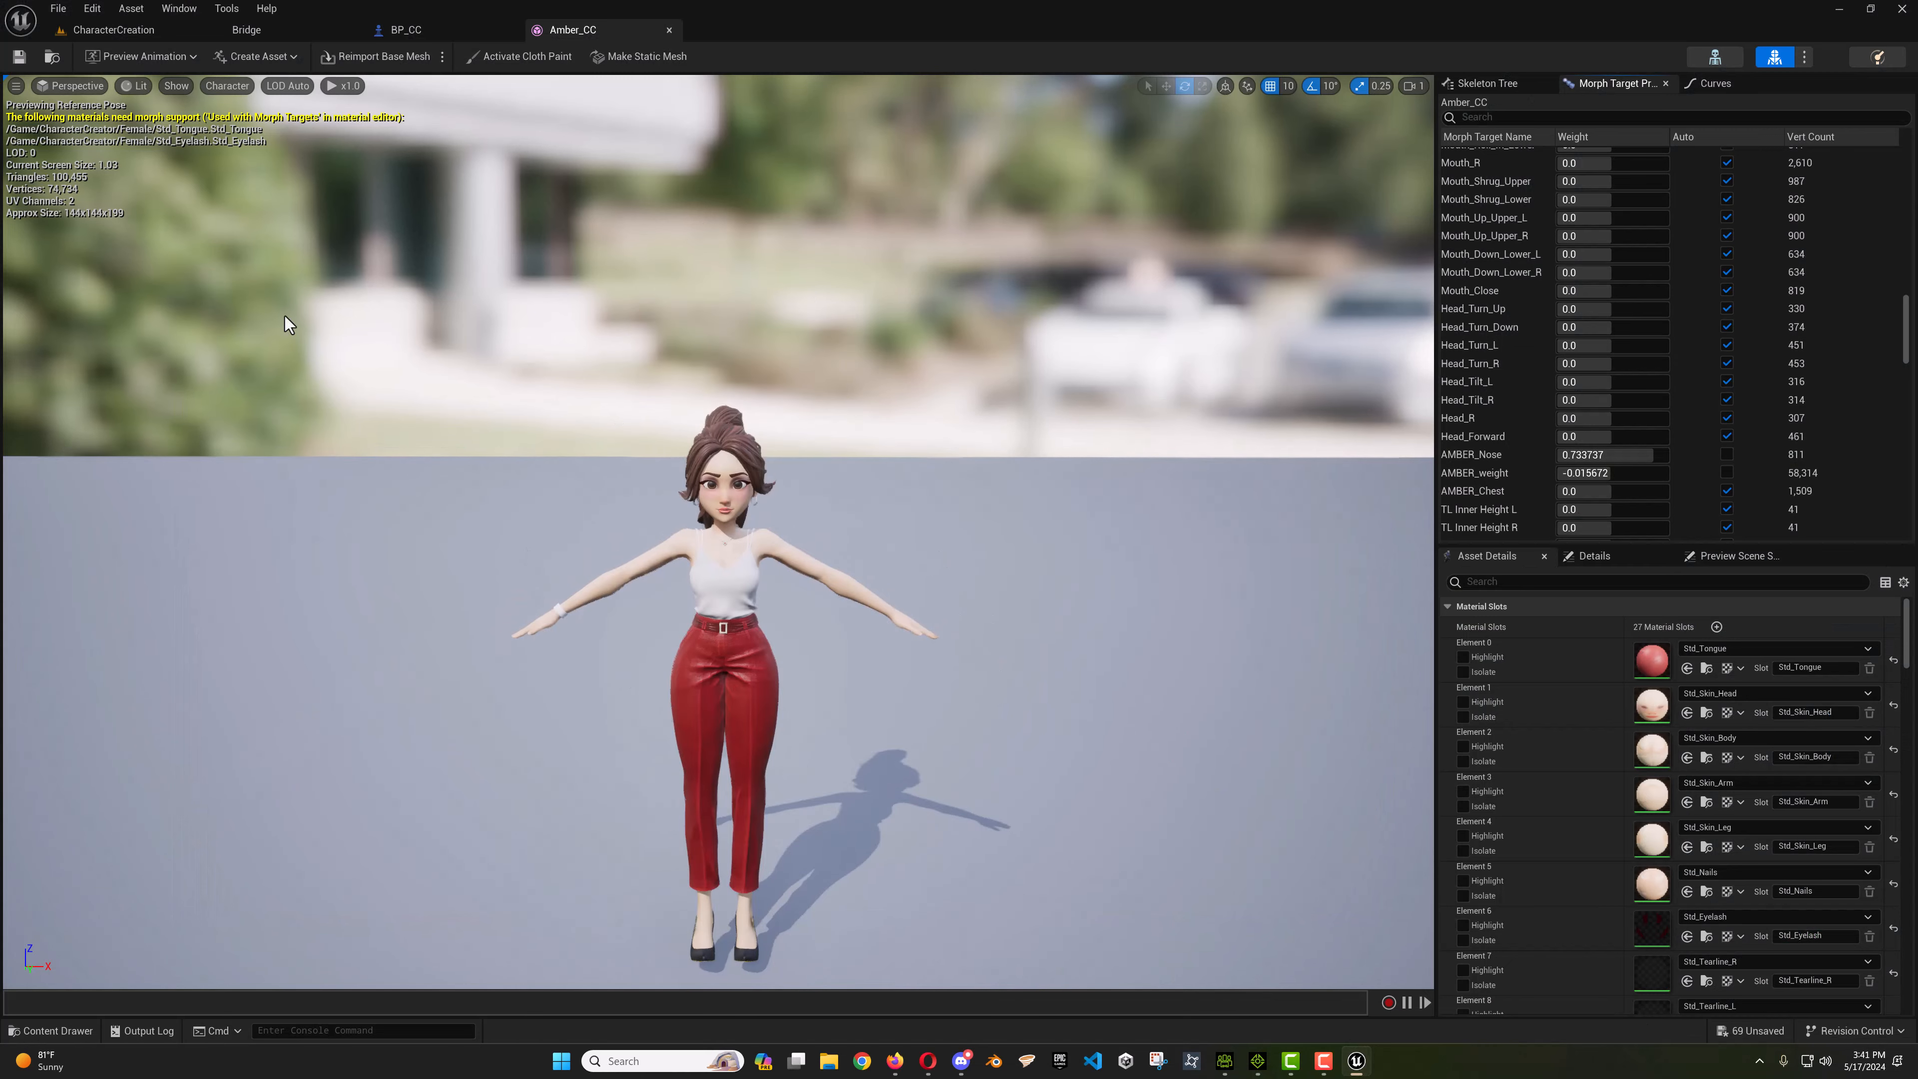
pyautogui.click(100, 30)
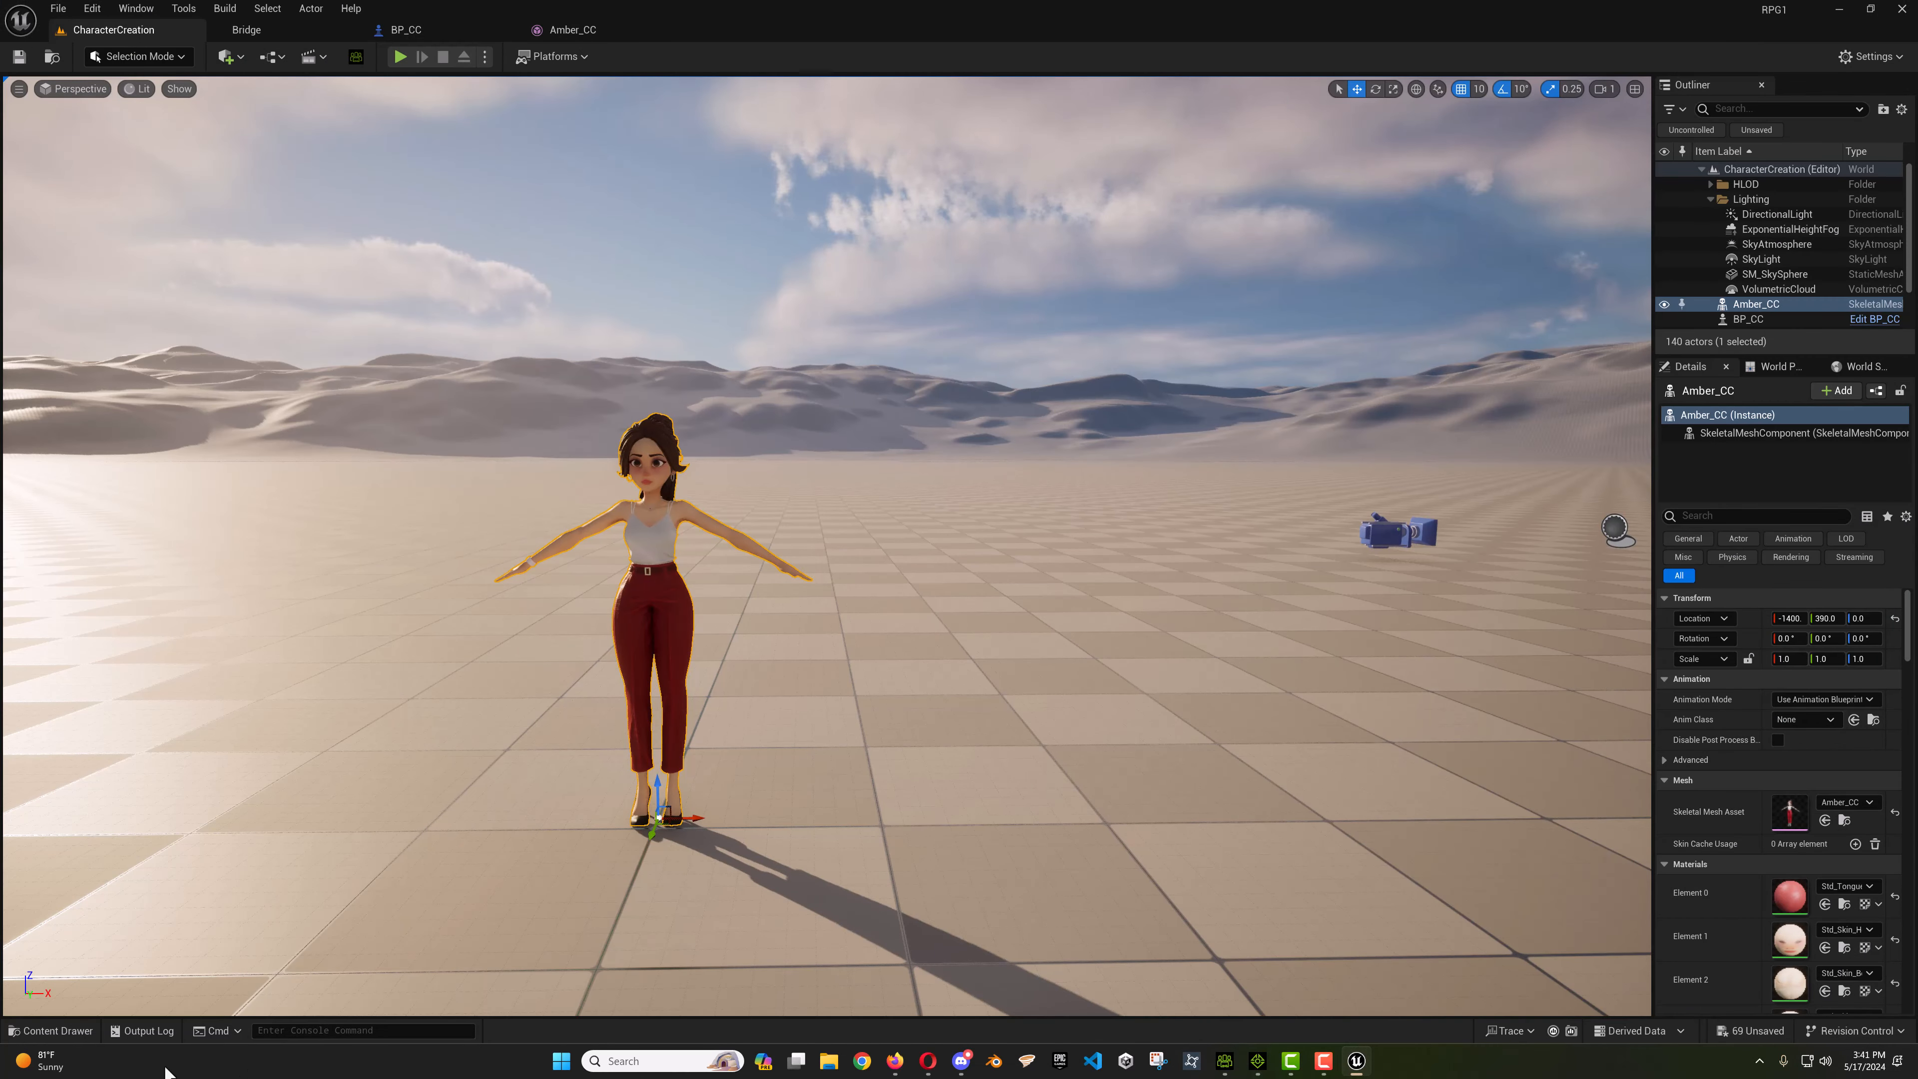
# Place the Chad skeletal mesh from CharacterCreator's Male folder in the level beside Amber, at about X -1250, Y 420, Z 0
pyautogui.click(57, 1030)
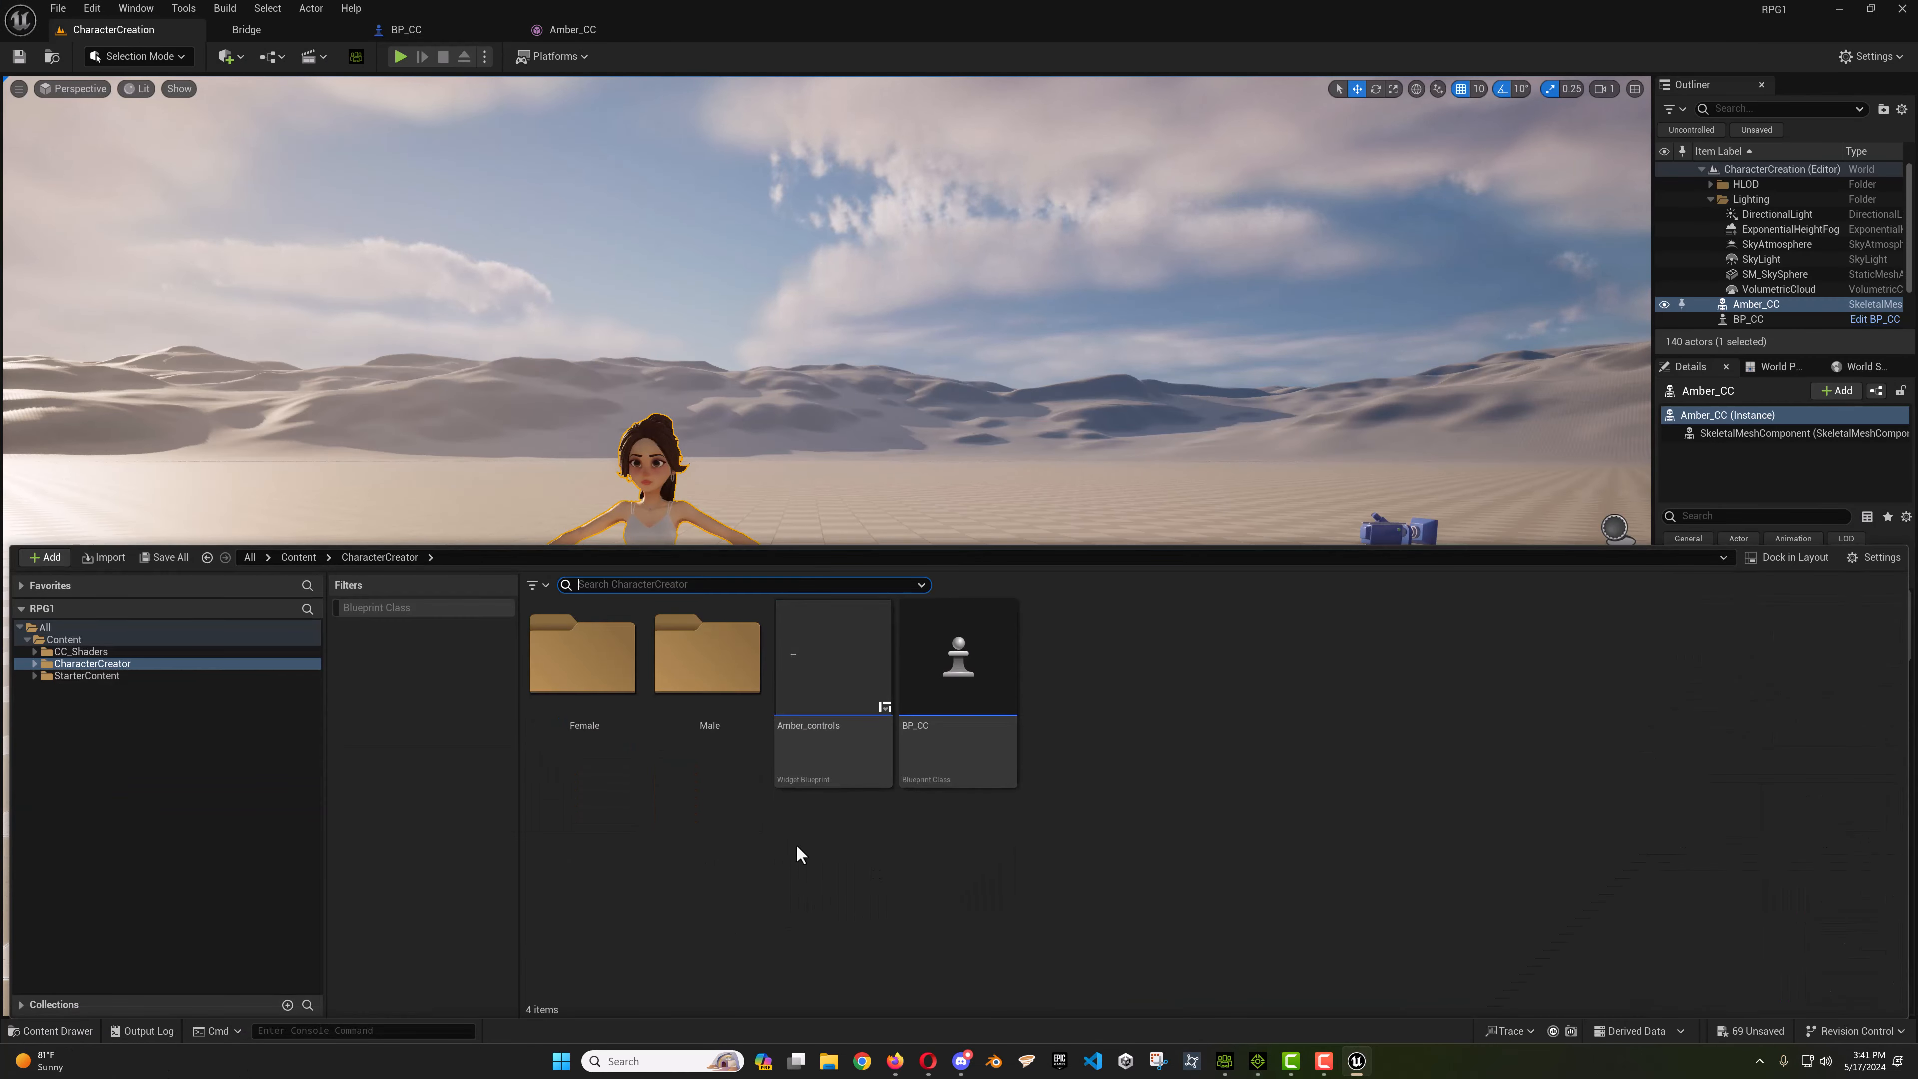
pyautogui.doubleClick(679, 668)
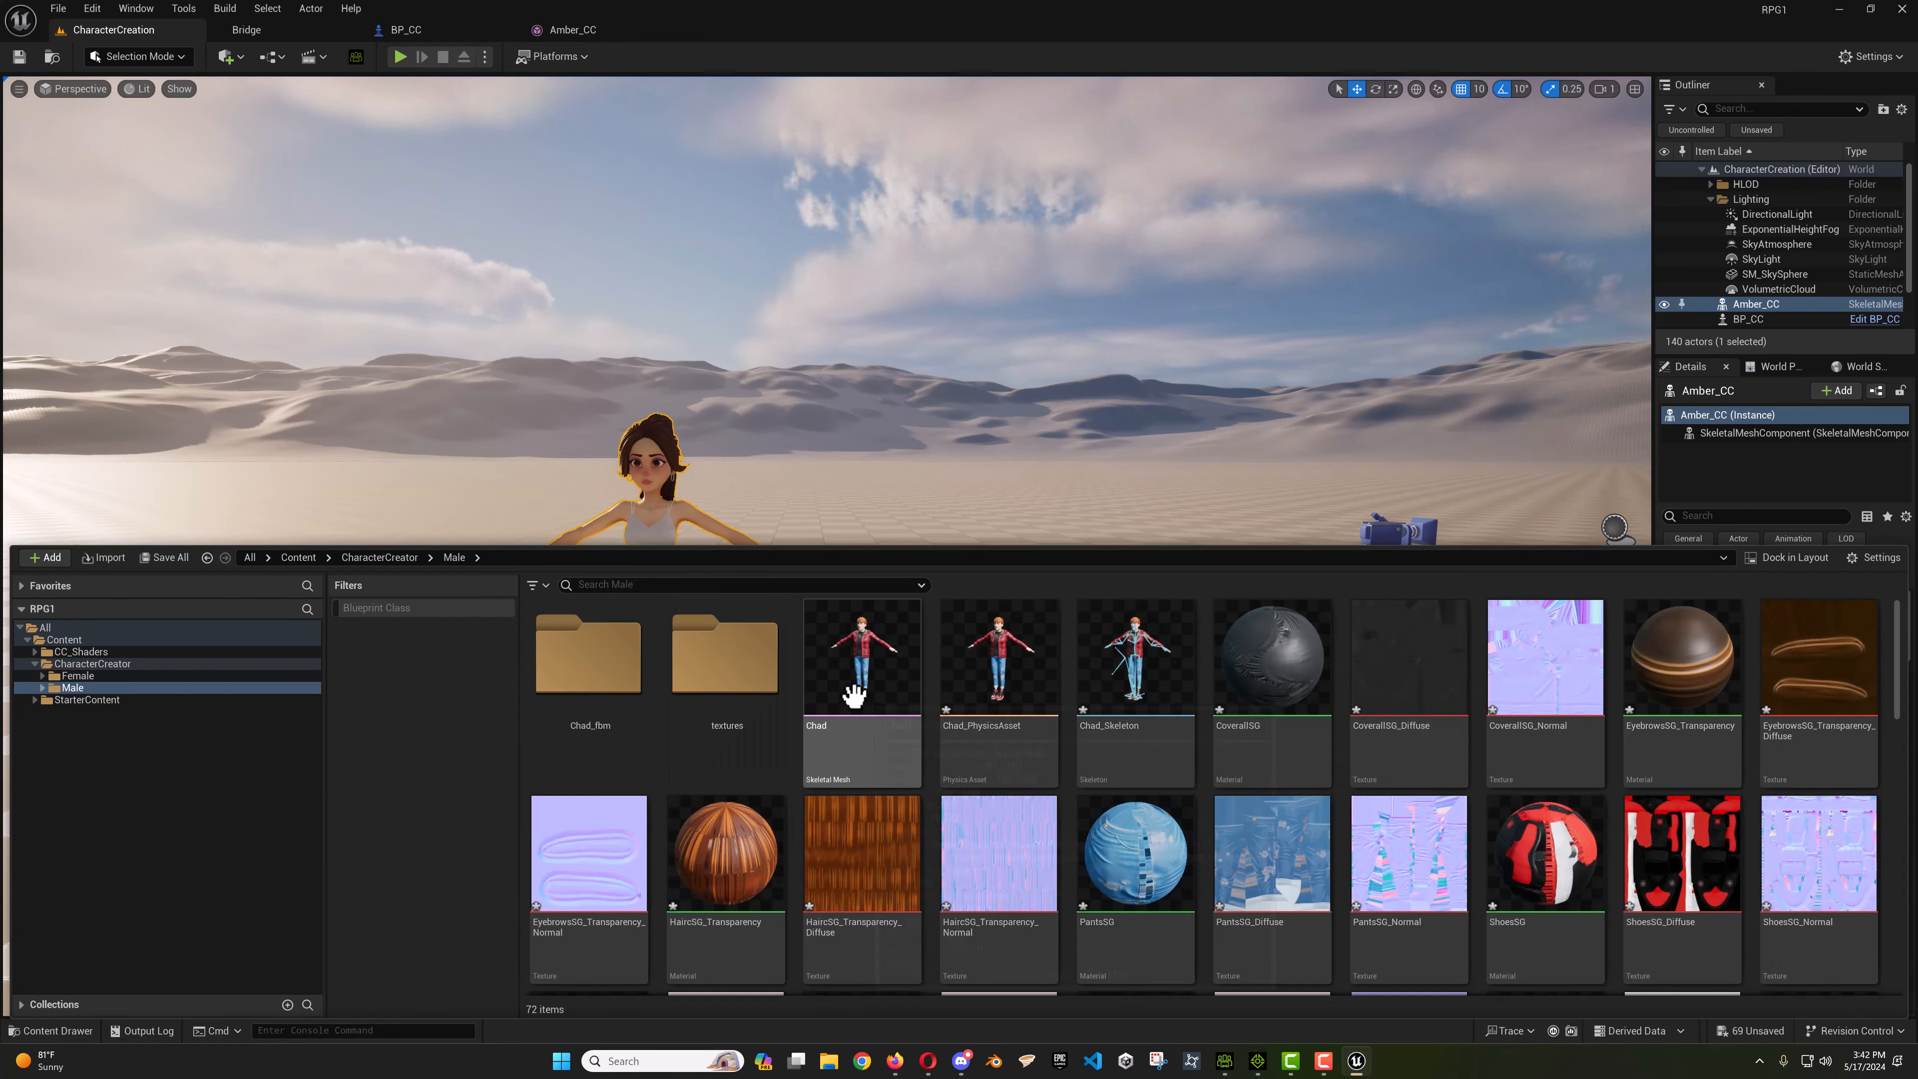
pyautogui.moveTo(853, 695); pyautogui.dragTo(1010, 849)
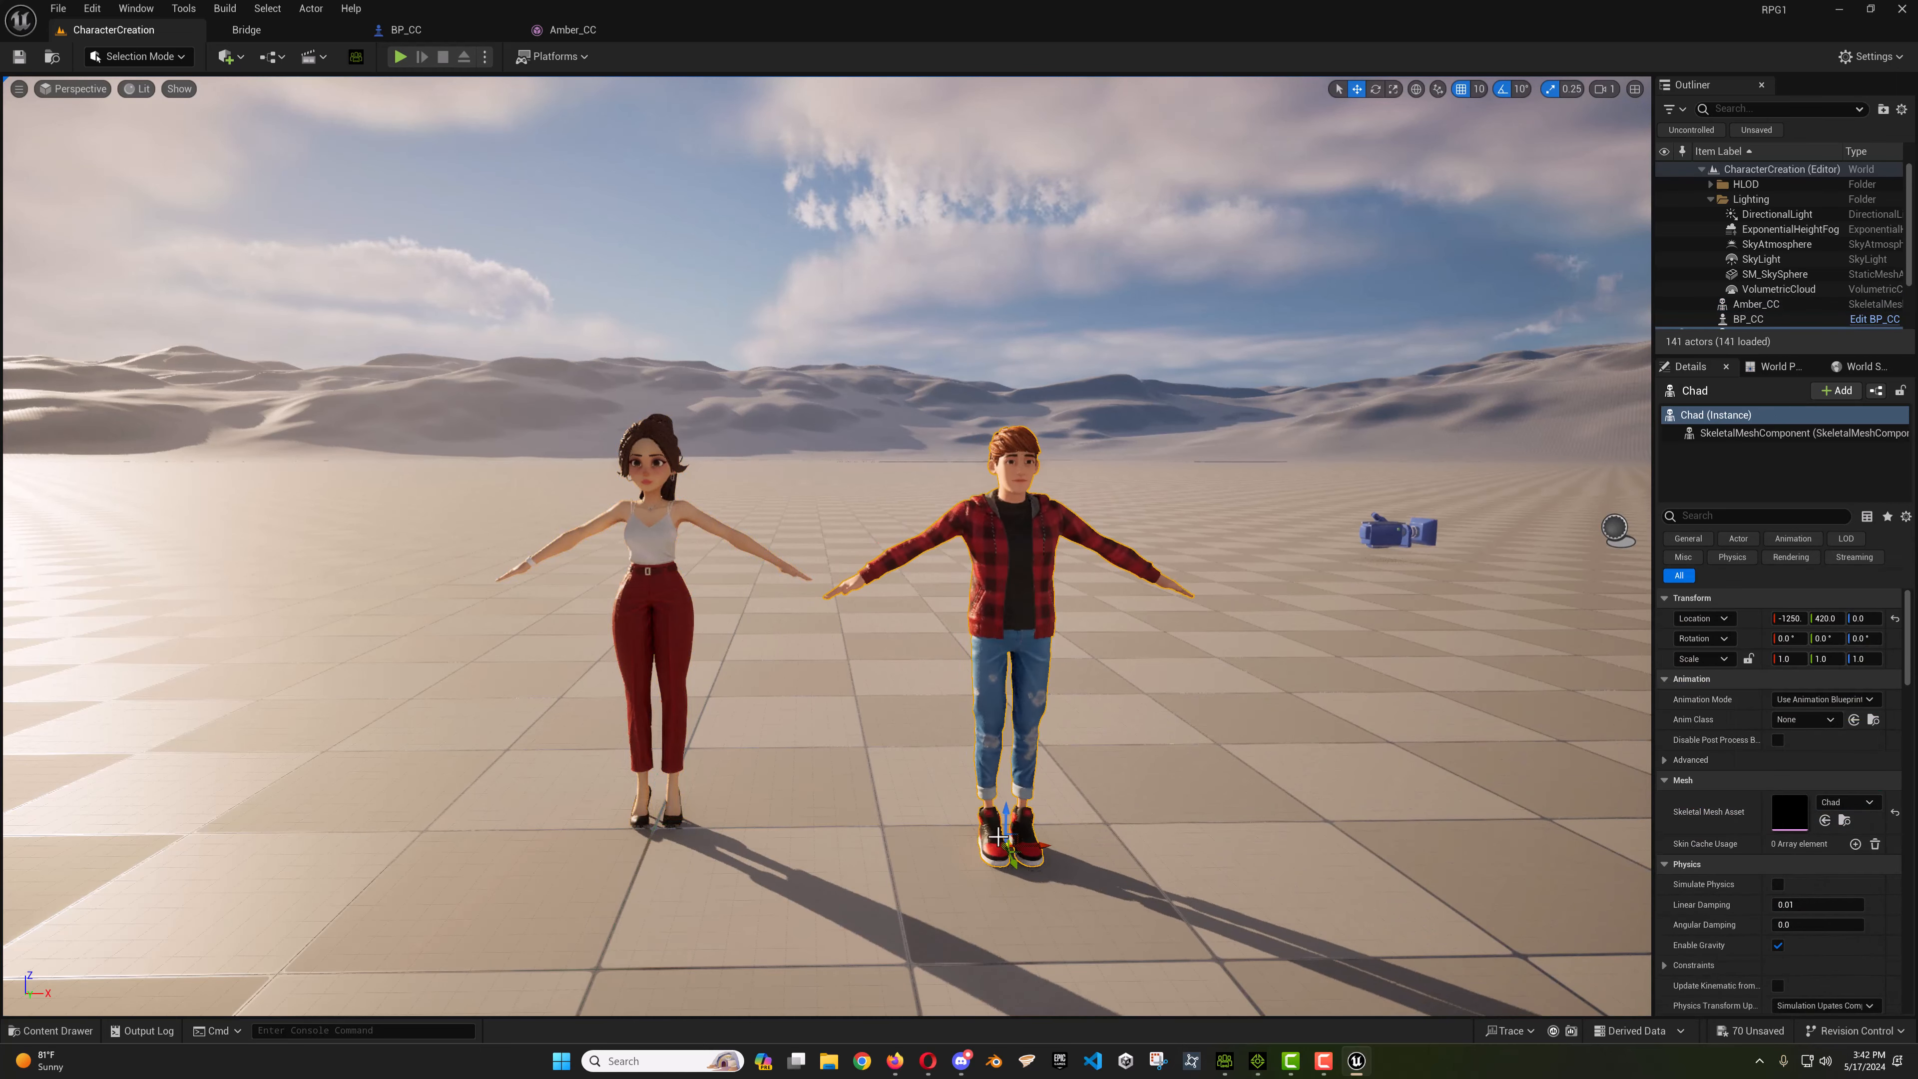
# Open Chad's skeletal mesh and preview its custom morph targets with CHAD_Weight at about 0.12, CHAD_Ears about 0.89 and CHAD_Nose about 0.45
pyautogui.doubleClick(1789, 819)
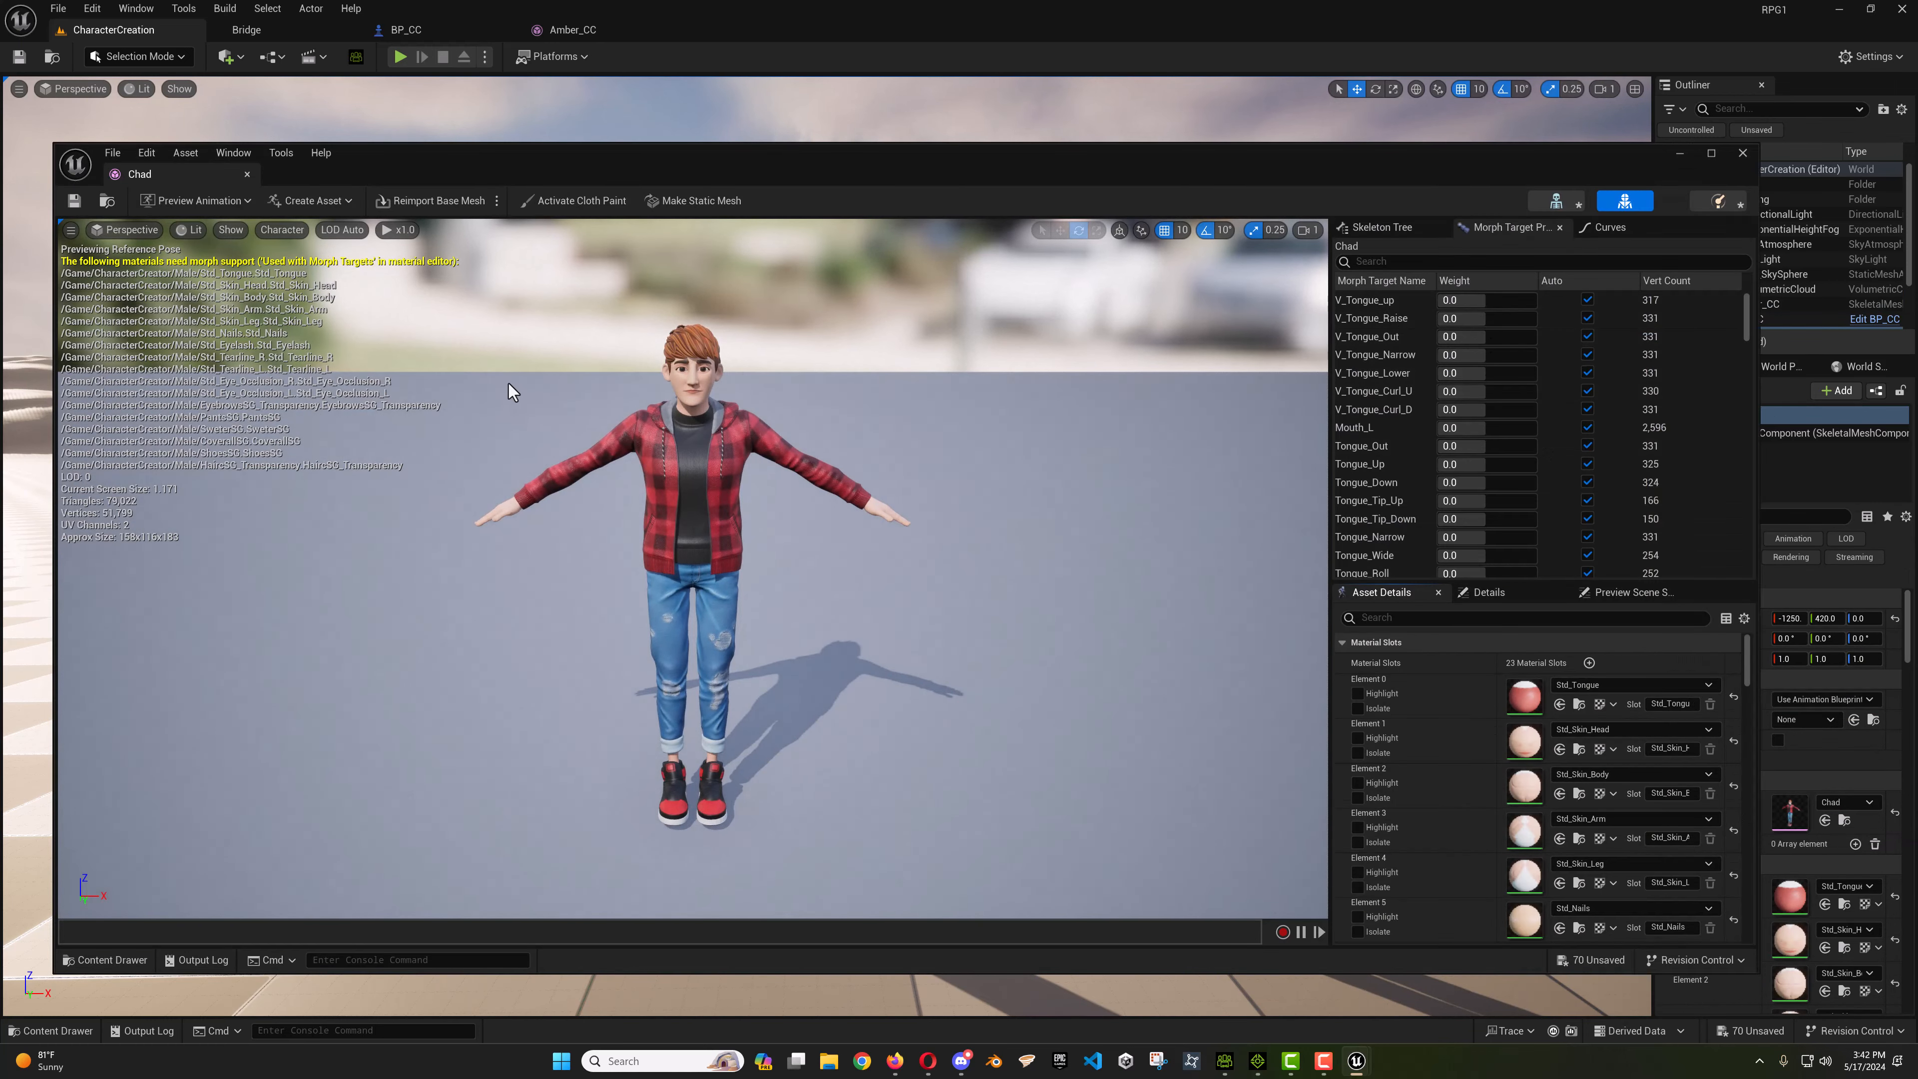
pyautogui.moveTo(1747, 341); pyautogui.dragTo(1747, 464)
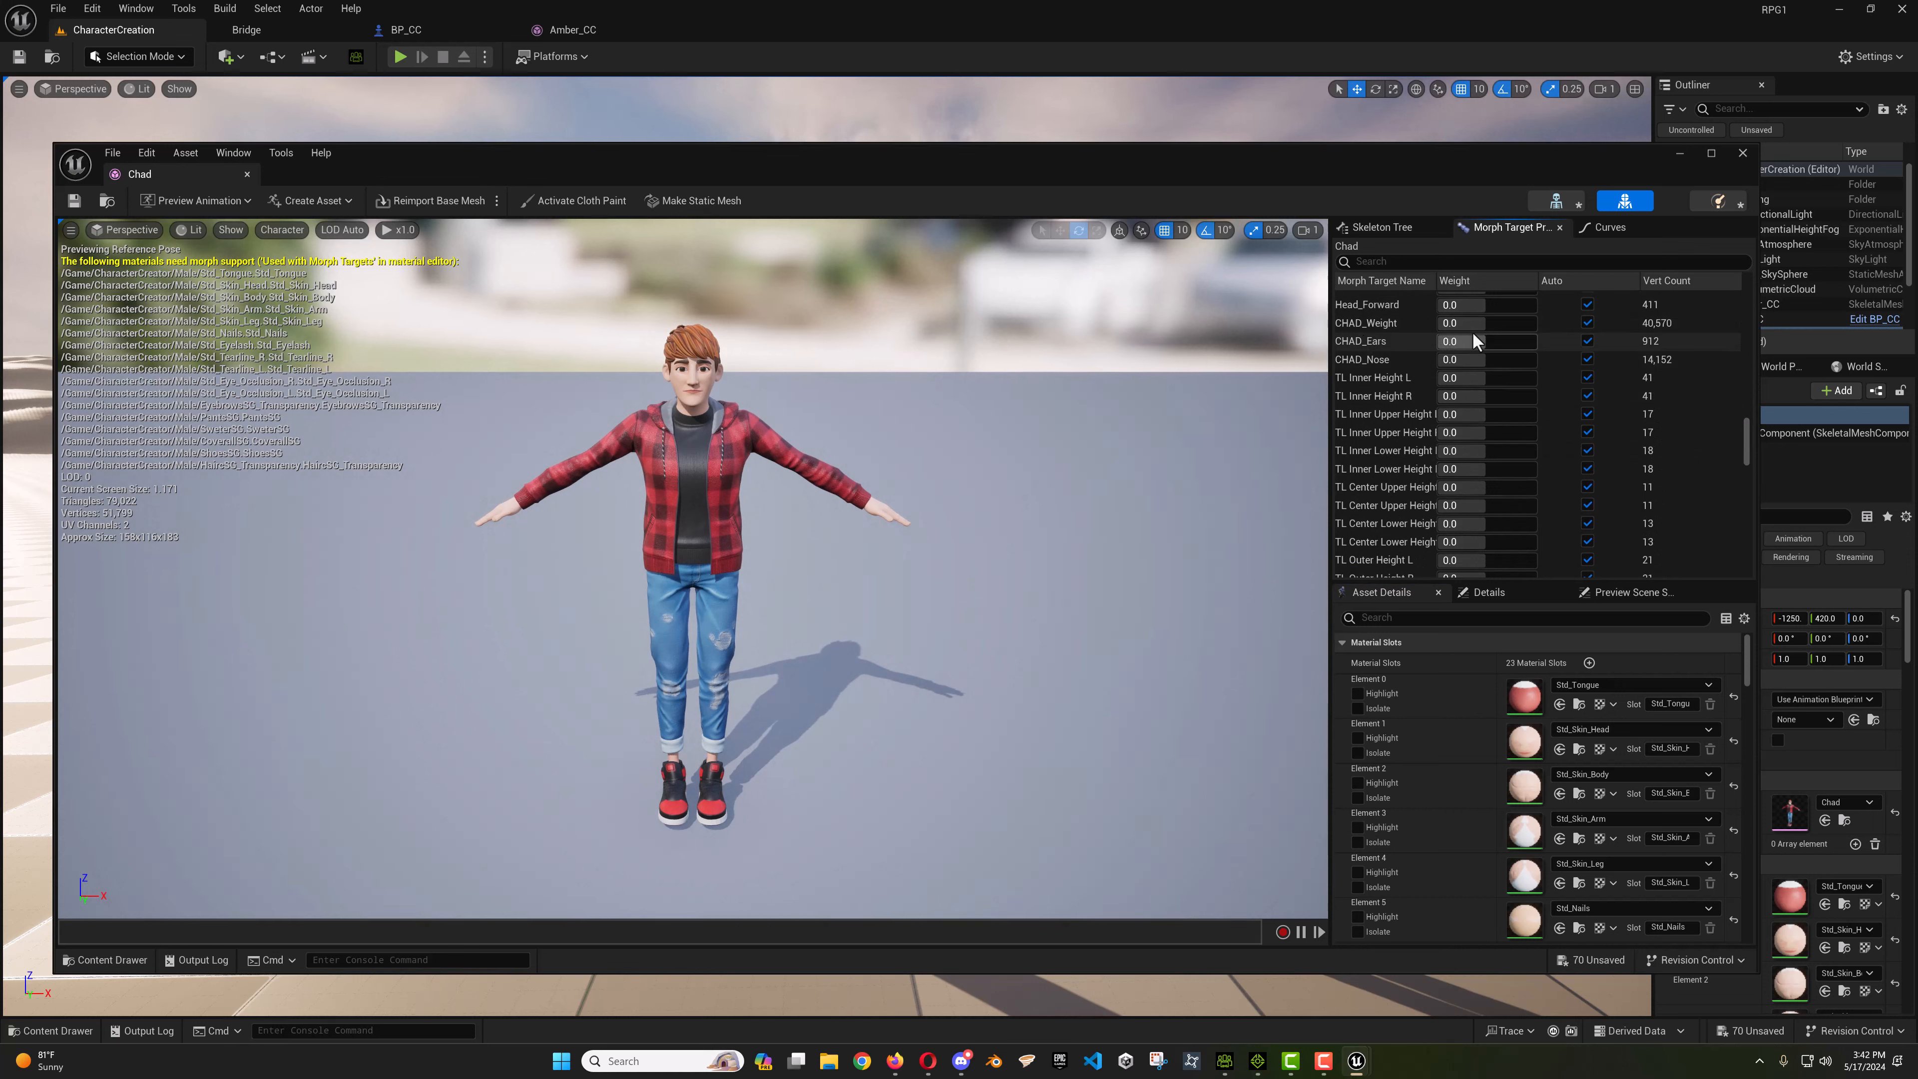
pyautogui.moveTo(1485, 325)
pyautogui.mouseDown()
pyautogui.moveTo(1535, 323)
pyautogui.moveTo(1486, 323)
pyautogui.moveTo(1532, 342)
pyautogui.moveTo(1484, 359)
pyautogui.mouseUp()
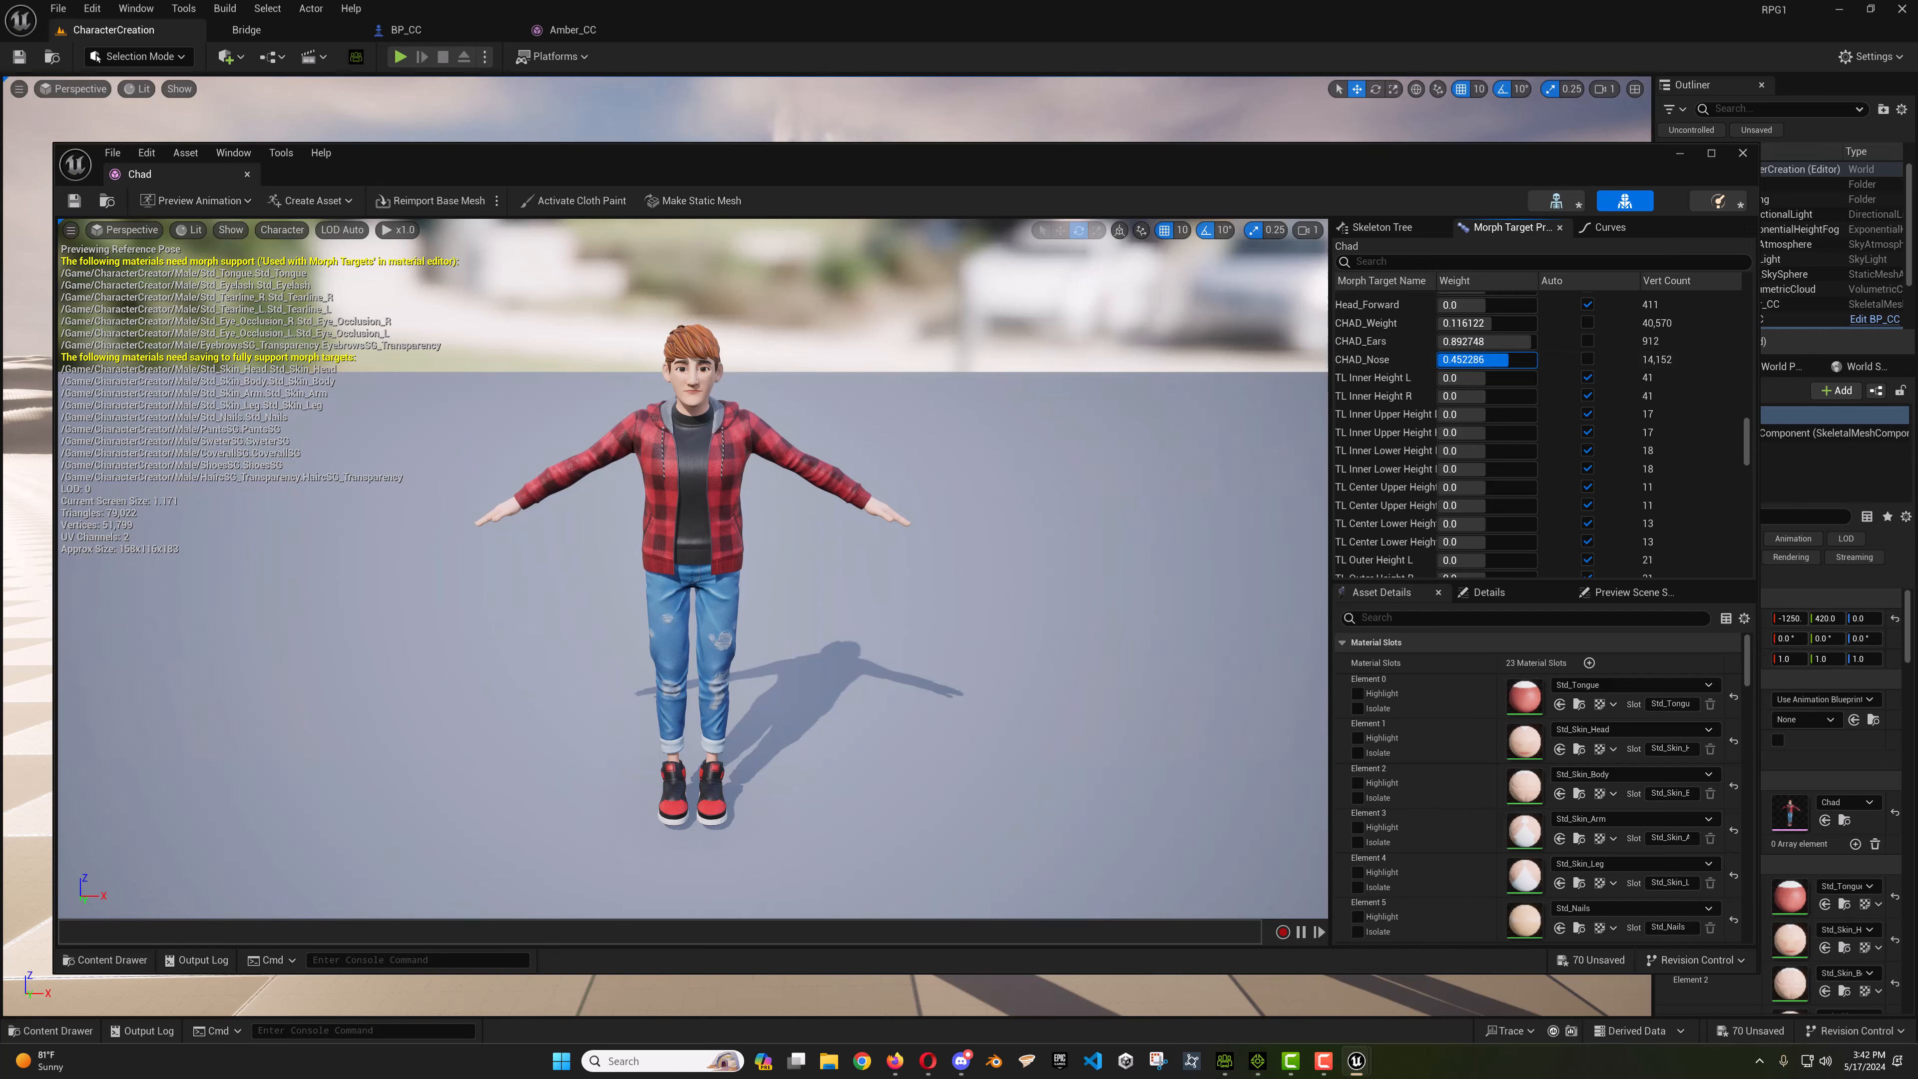